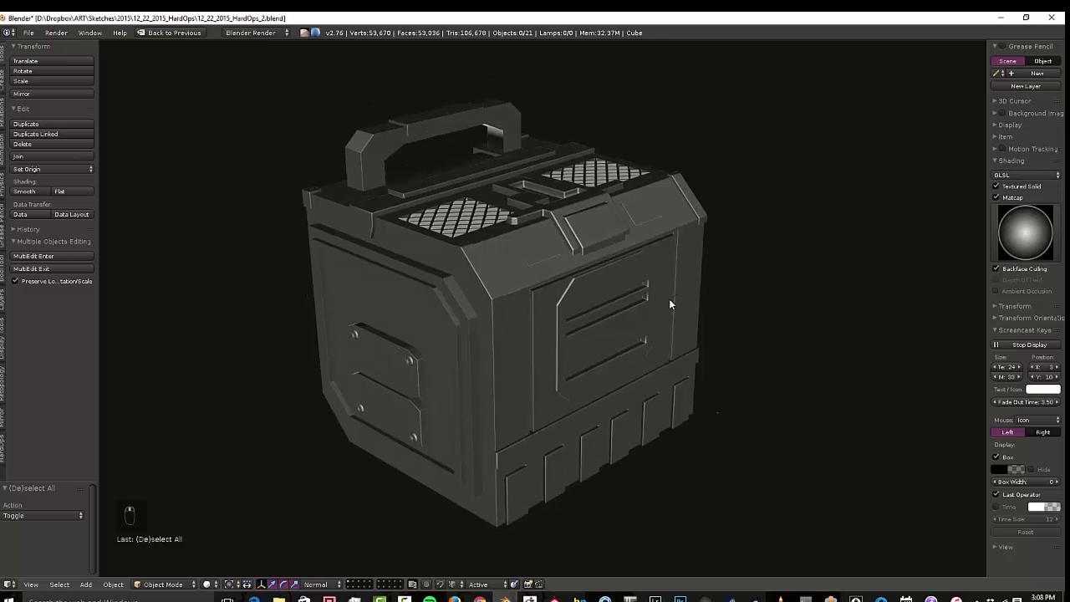
# Step: Inspect the crate in Edit Mode from above, around both grilles and the octagonal panel
pyautogui.press('Tab')
pyautogui.moveTo(530, 315); pyautogui.dragTo(586, 318, button='middle')
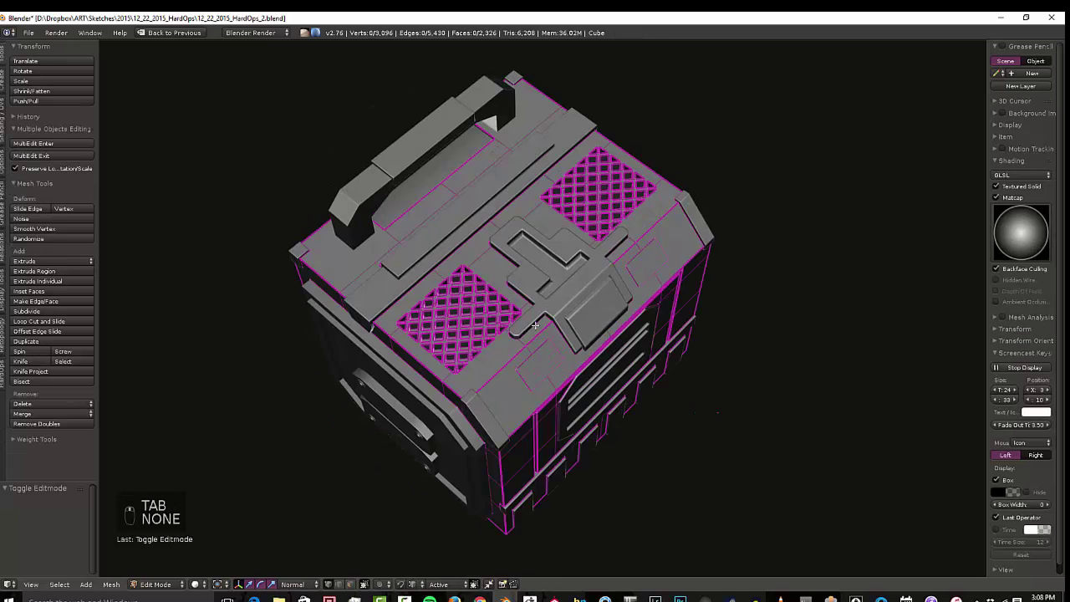
pyautogui.scroll(3, 625, 320)
pyautogui.scroll(3, 619, 334)
pyautogui.scroll(3, 652, 285)
pyautogui.scroll(2, 652, 285)
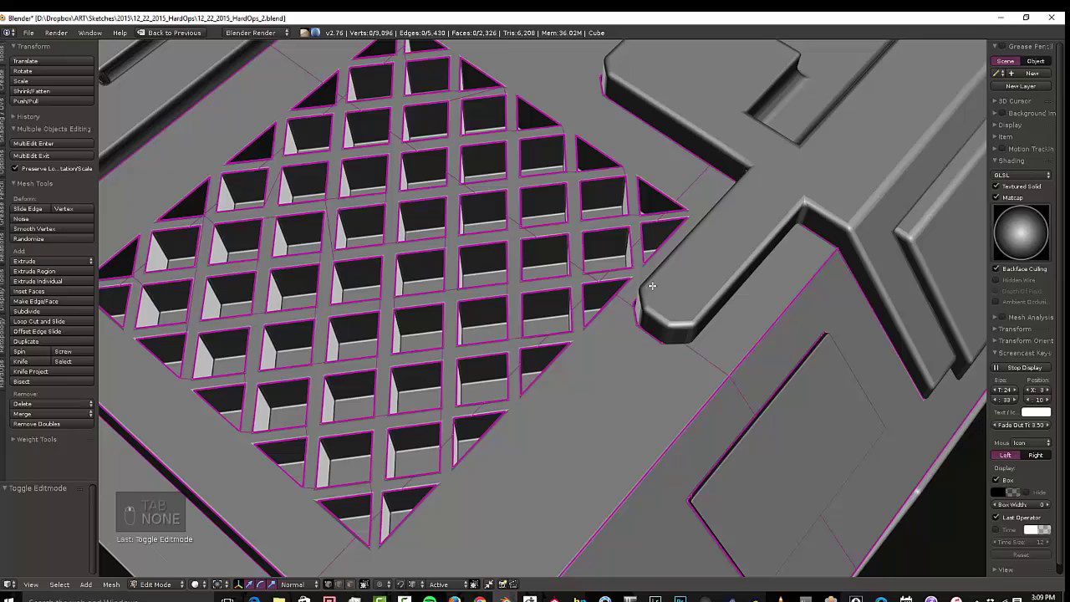
pyautogui.scroll(-3, 700, 363)
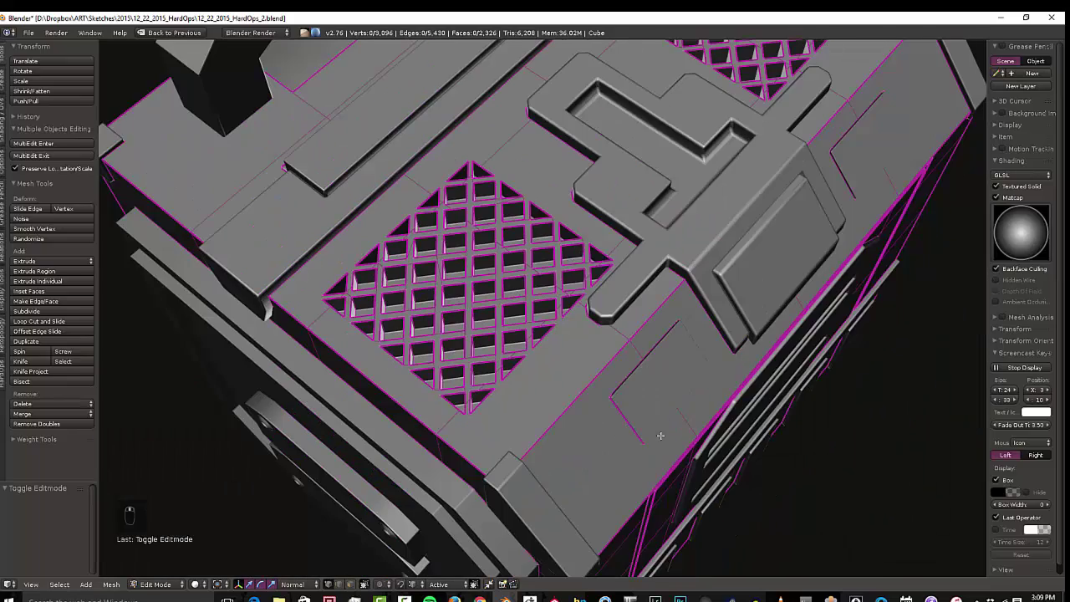
pyautogui.moveTo(683, 328)
pyautogui.mouseDown(button='middle')
pyautogui.moveTo(595, 379)
pyautogui.moveTo(551, 167)
pyautogui.mouseUp(button='middle')
pyautogui.scroll(2, 595, 379)
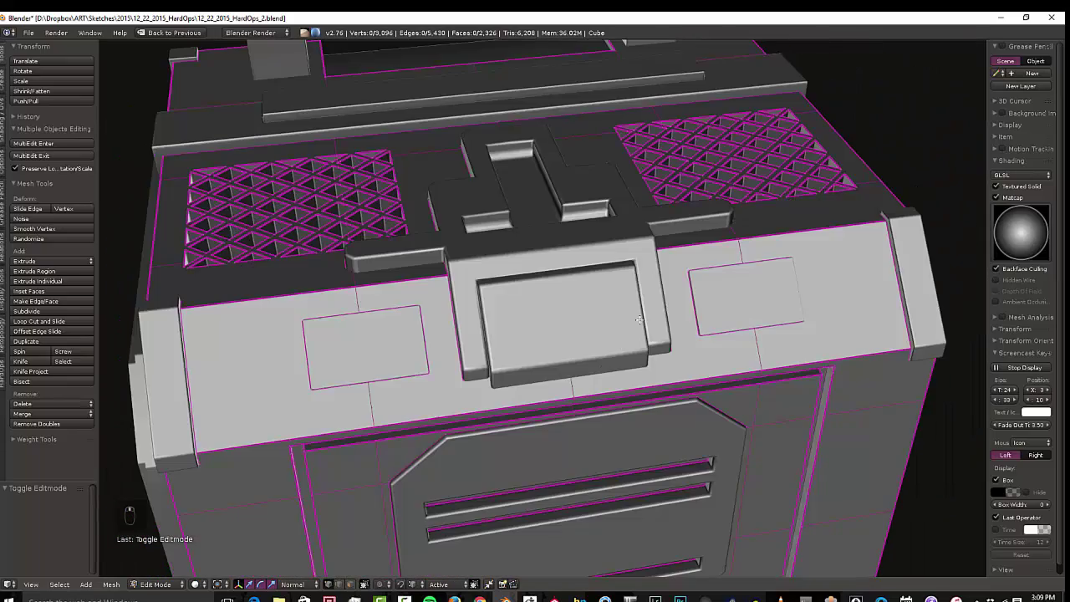
pyautogui.scroll(3, 547, 156)
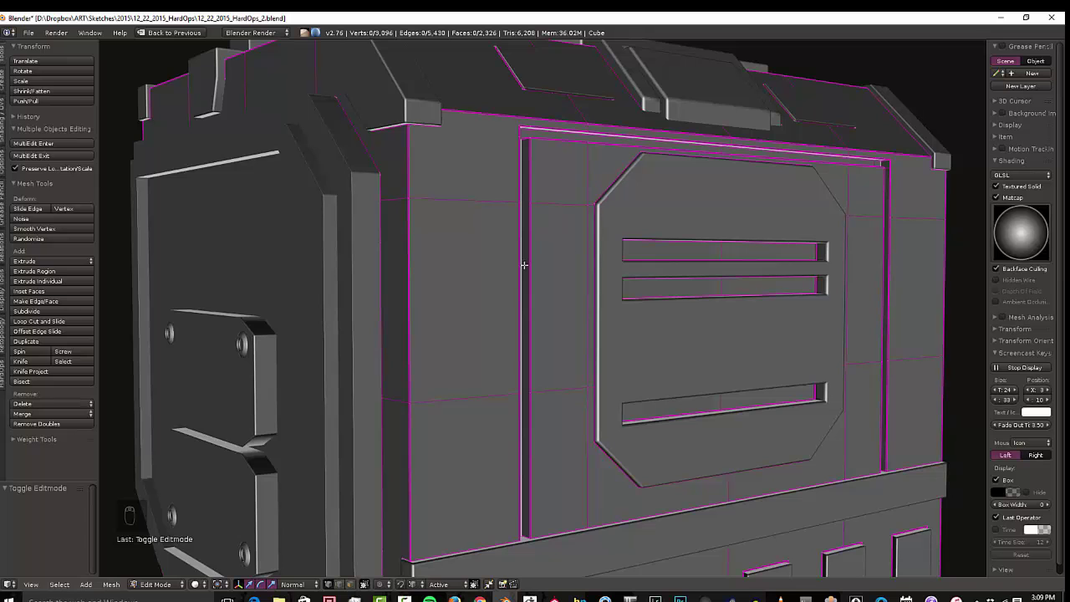
pyautogui.moveTo(524, 266); pyautogui.dragTo(429, 256, button='middle')
pyautogui.scroll(3, 438, 331)
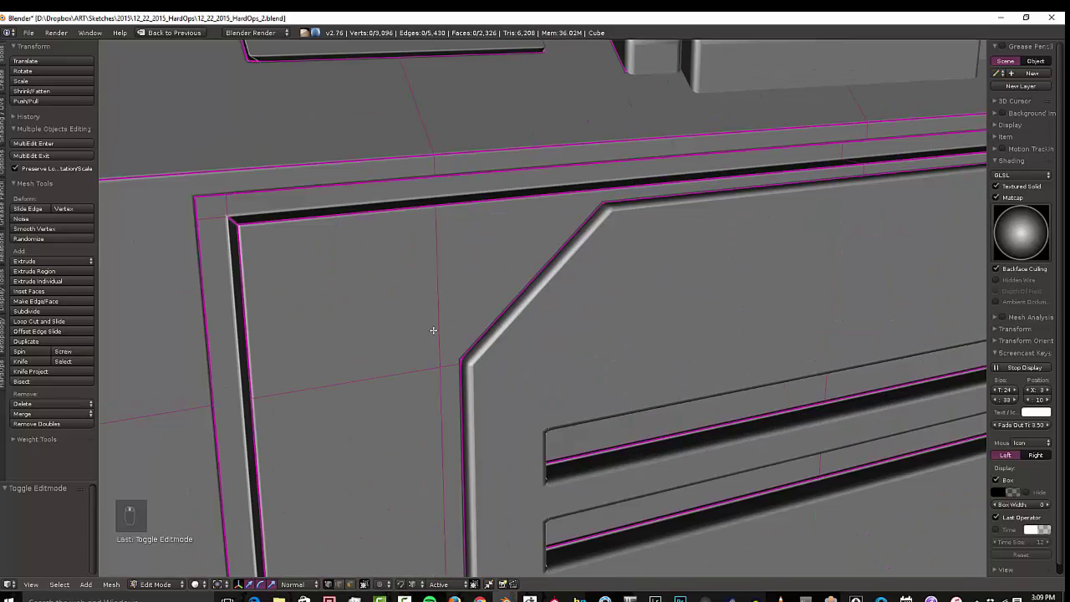
pyautogui.scroll(-3, 439, 280)
pyautogui.scroll(-3, 502, 297)
pyautogui.scroll(-2, 519, 301)
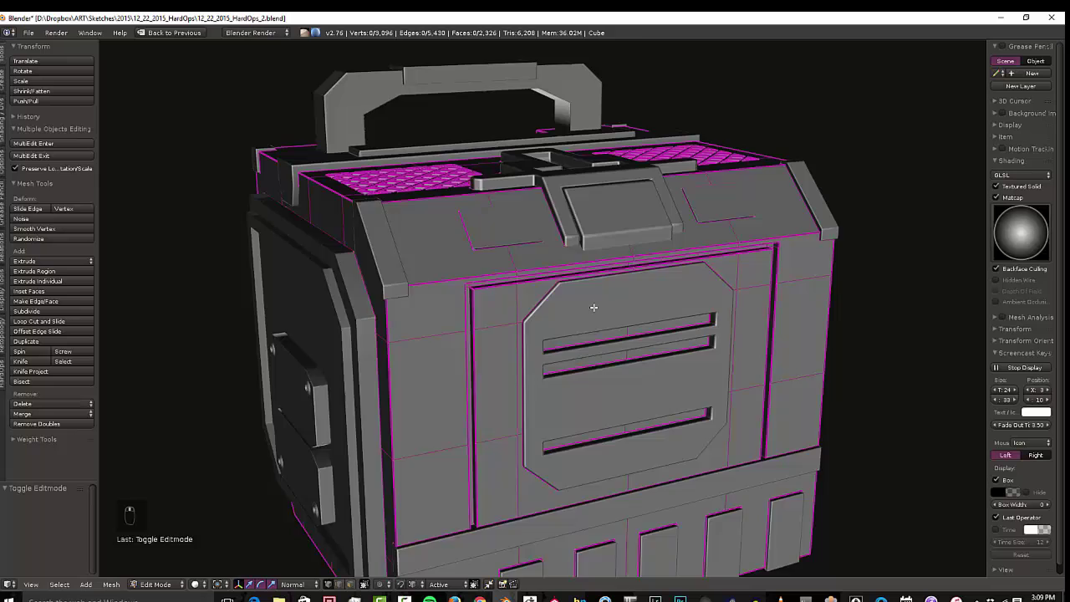
pyautogui.moveTo(531, 304); pyautogui.dragTo(610, 247, button='middle')
pyautogui.scroll(-3, 602, 255)
# Step: Apply a HardOps RenderSets preset for plain shading with grid and edges, checking it in Edit Mode
pyautogui.press('Tab')
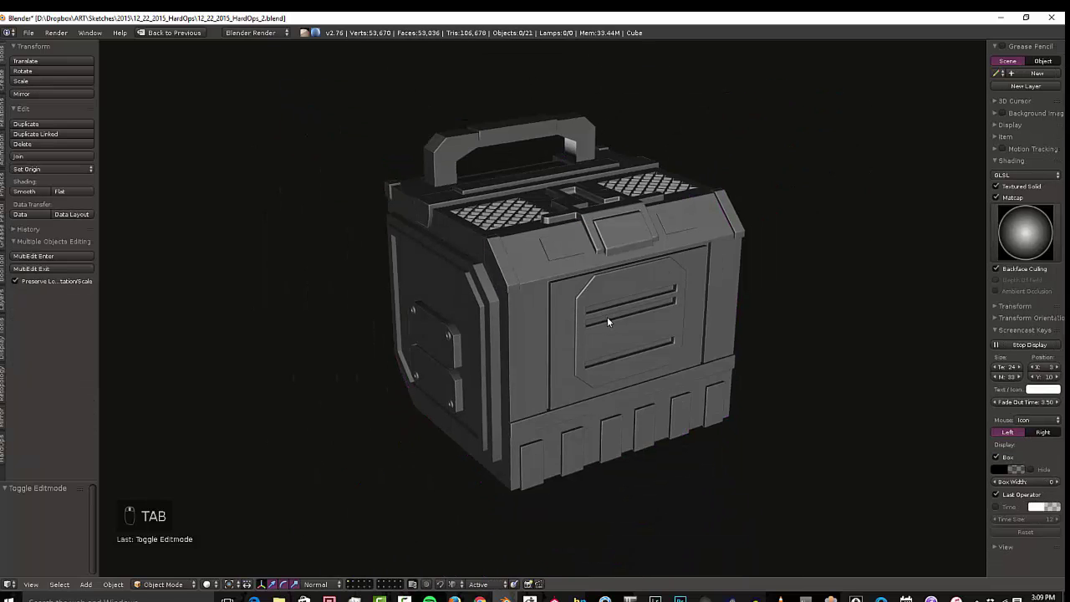
pyautogui.press('q')
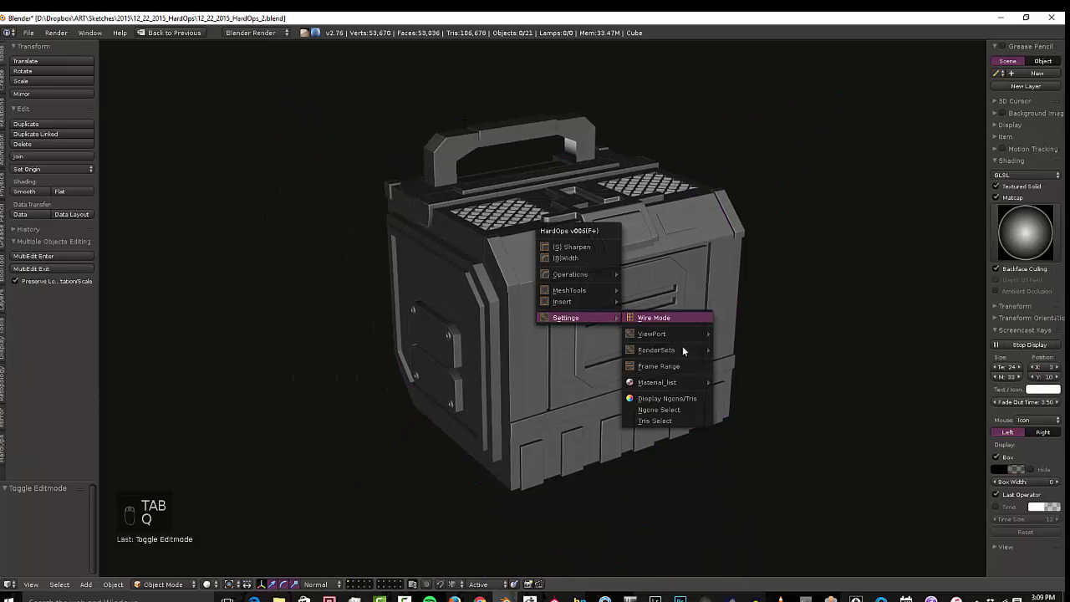
pyautogui.moveTo(656, 350)
pyautogui.click(739, 332)
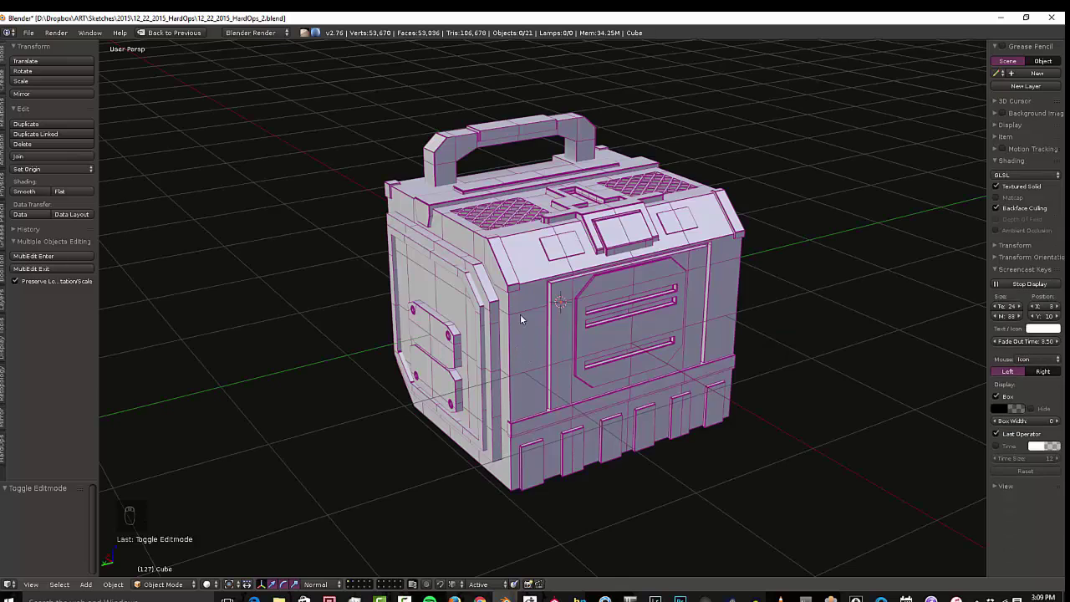
pyautogui.keyDown('shift'); pyautogui.moveTo(527, 315); pyautogui.dragTo(528, 366, button='middle'); pyautogui.keyUp('shift')
pyautogui.press('Tab')
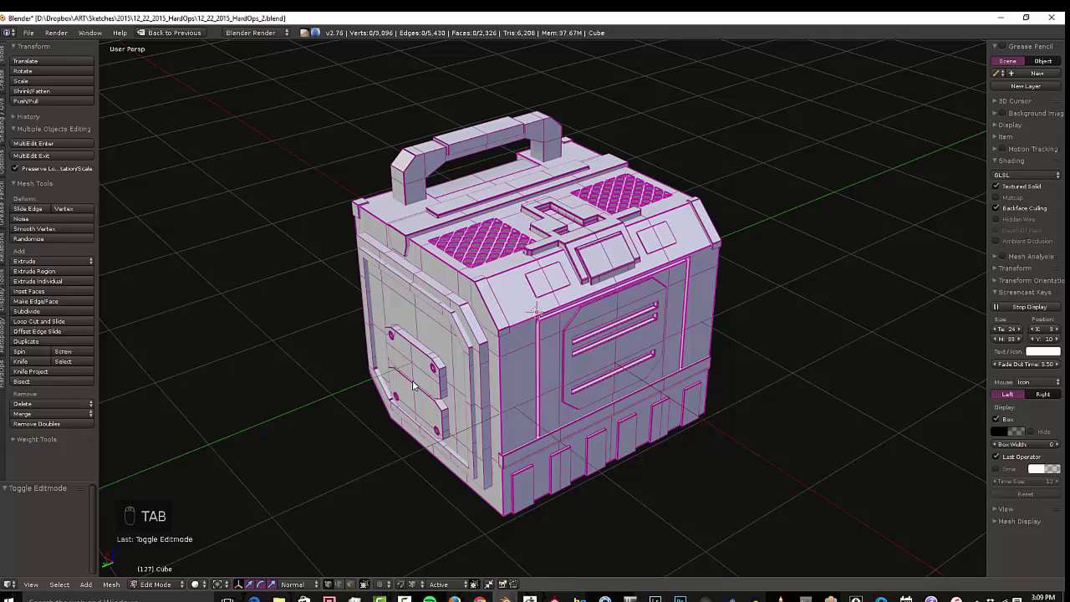
pyautogui.press('Tab')
# Step: Select all crate parts and combine them into one mesh with MultiEdit Enter
pyautogui.press('z')
pyautogui.press('a')
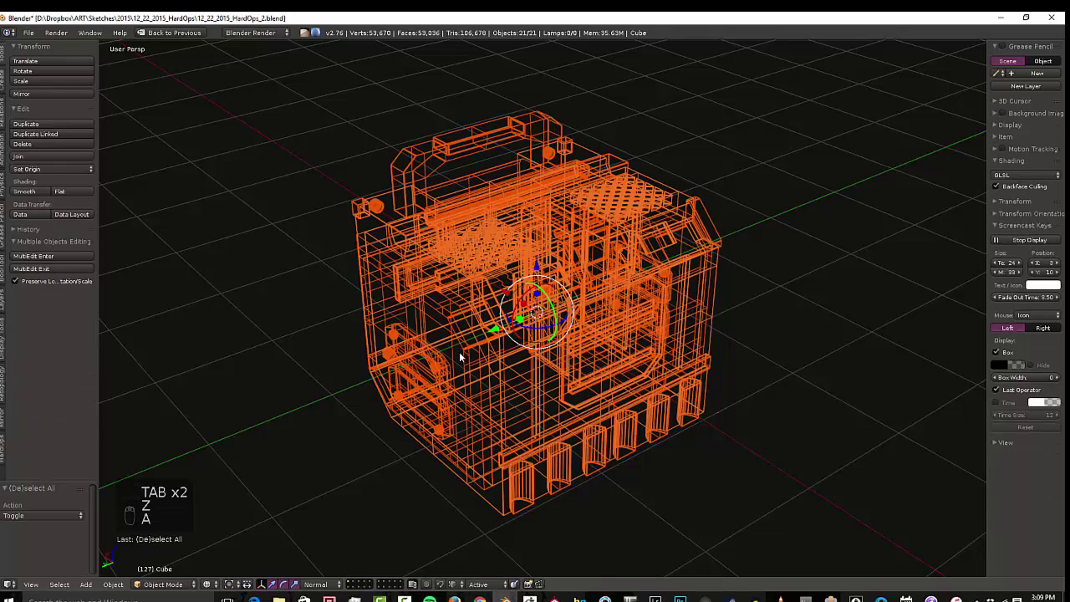
pyautogui.click(33, 255)
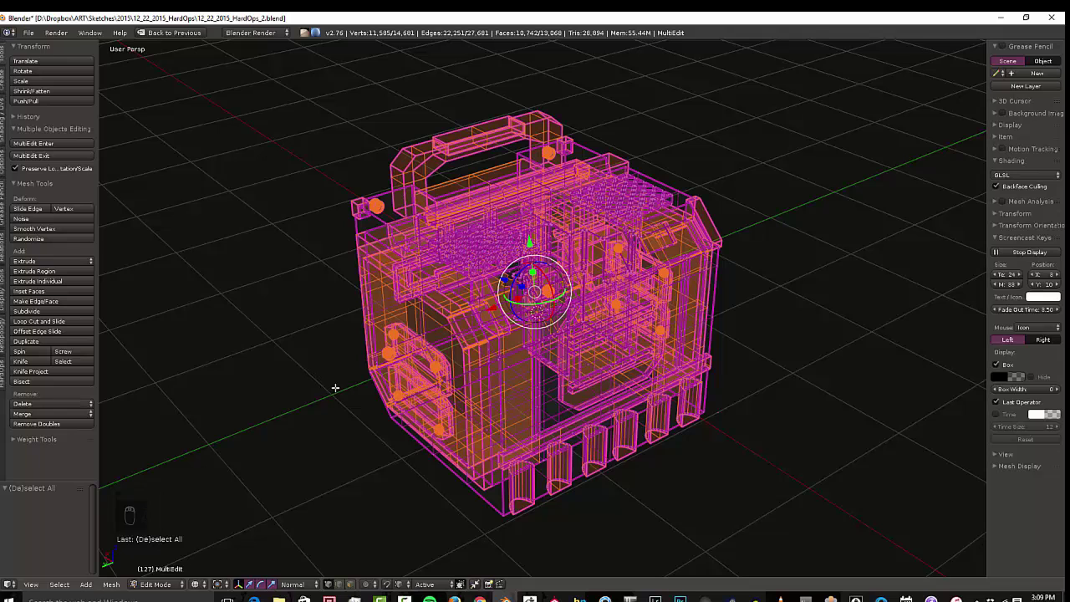
pyautogui.press('z')
pyautogui.press('Tab')
pyautogui.press('Tab')
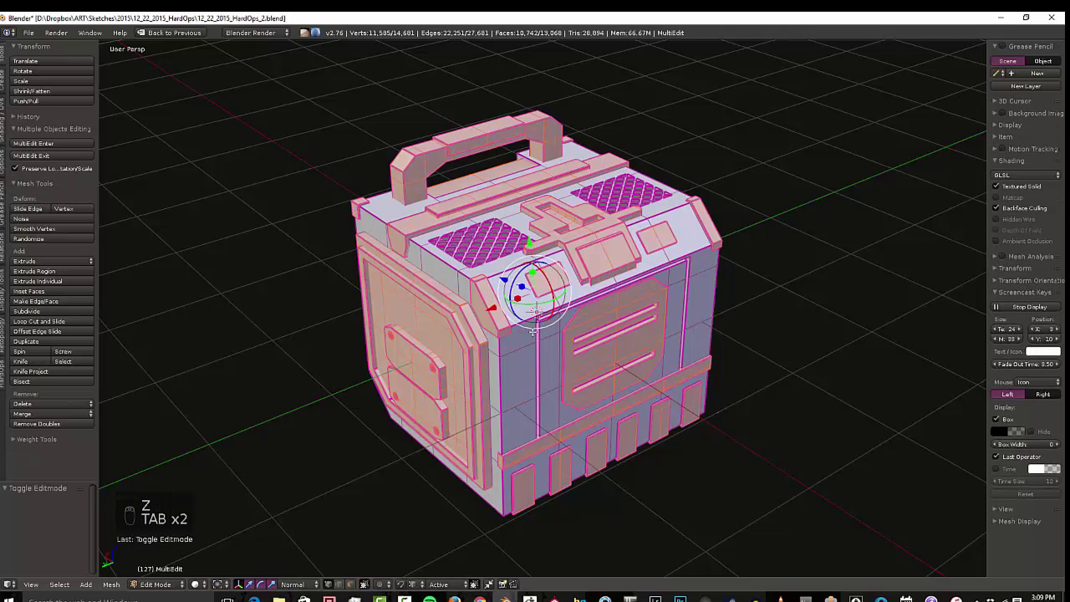
# Step: Unwrap every face of the combined mesh with Smart UV Project
pyautogui.press('a')
pyautogui.press('a')
pyautogui.press('a')
pyautogui.press('a')
pyautogui.press('u')
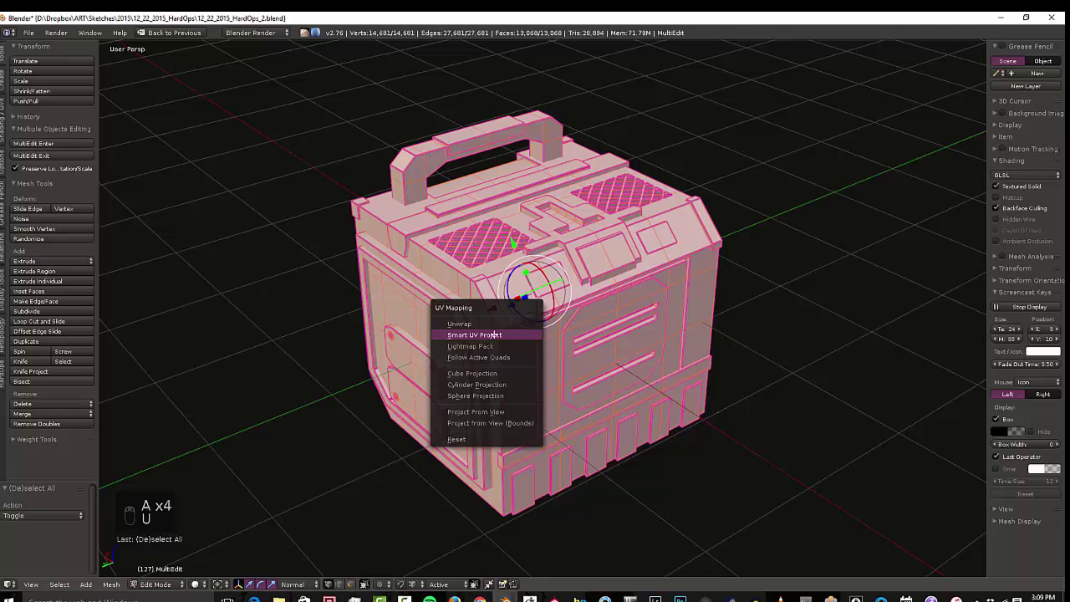
pyautogui.click(488, 334)
pyautogui.click(530, 406)
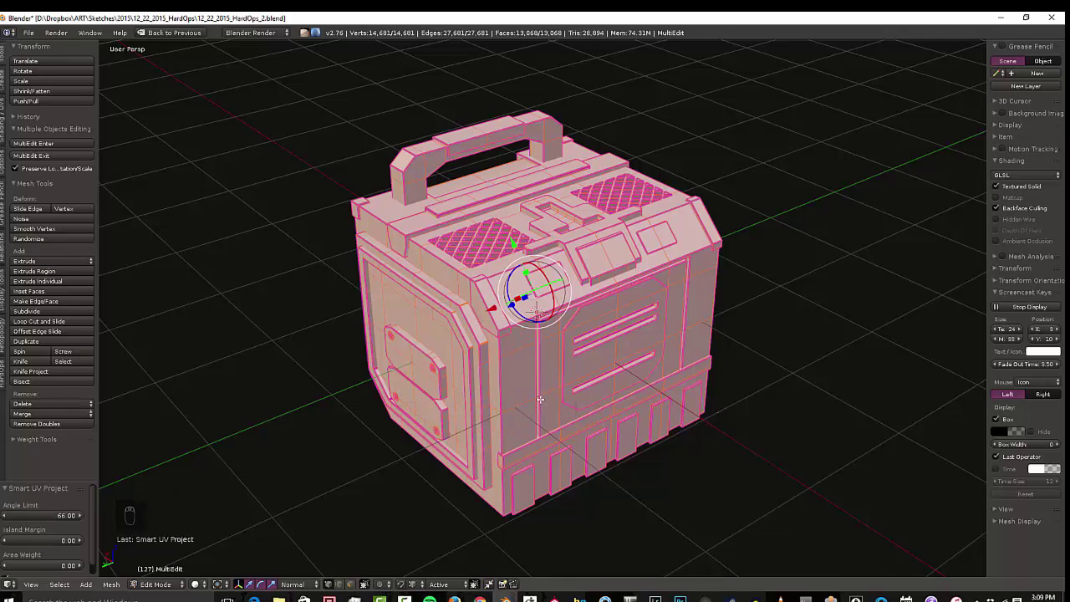
# Step: Select the linked faces and view their UV layout full screen, toggling UV sync
pyautogui.hotkey('shift', 'space')
pyautogui.hotkey('shift', 'space')
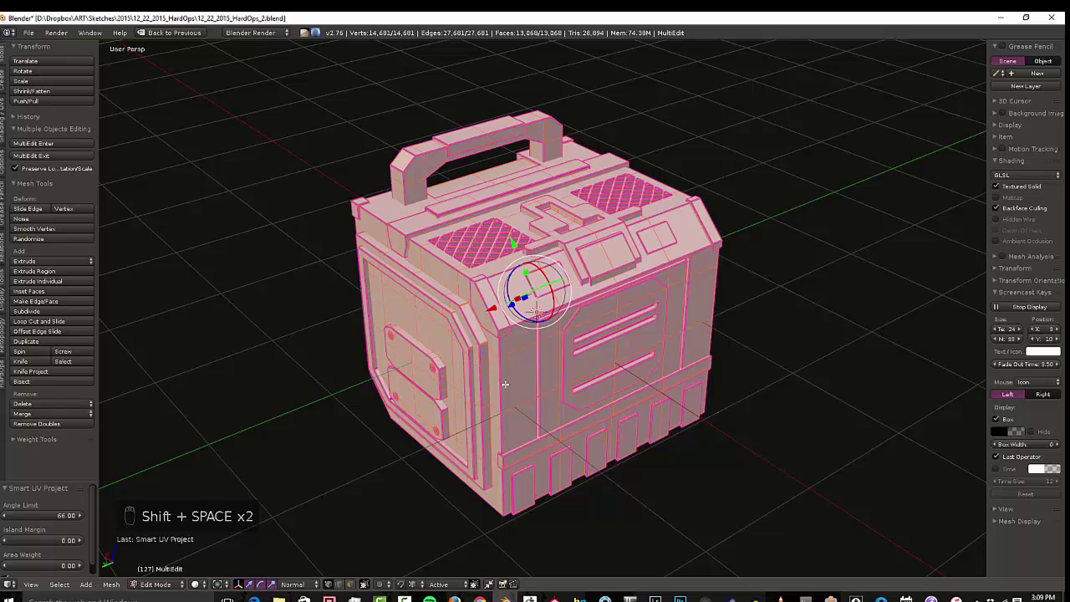
pyautogui.hotkey('ctrl', 'Tab')
pyautogui.click(497, 402)
pyautogui.press('a')
pyautogui.press('d')
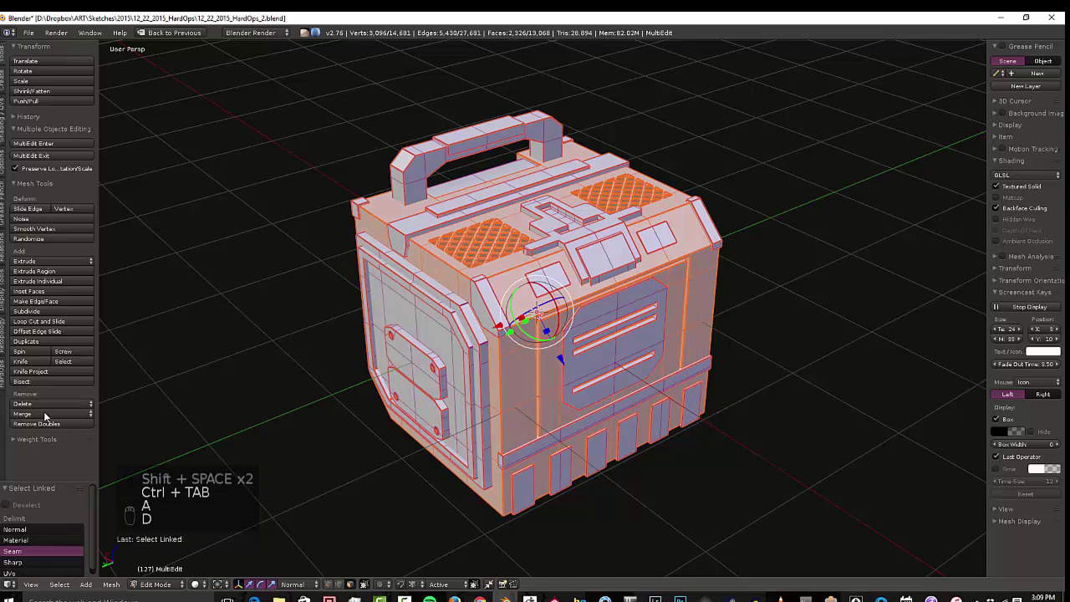
pyautogui.hotkey('shift', 'space')
pyautogui.hotkey('shift', 'space')
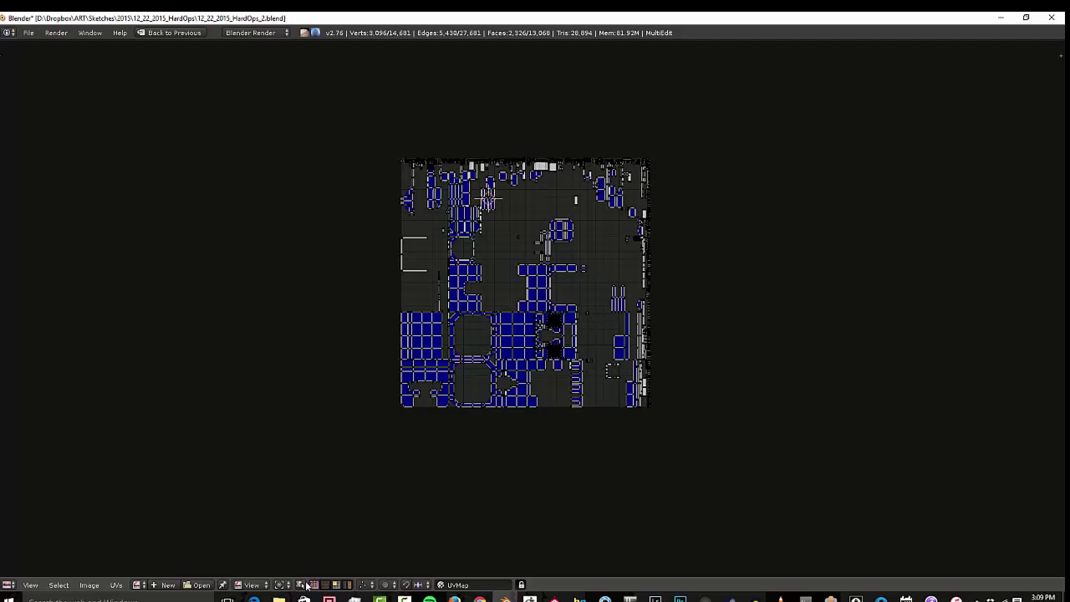
pyautogui.click(300, 585)
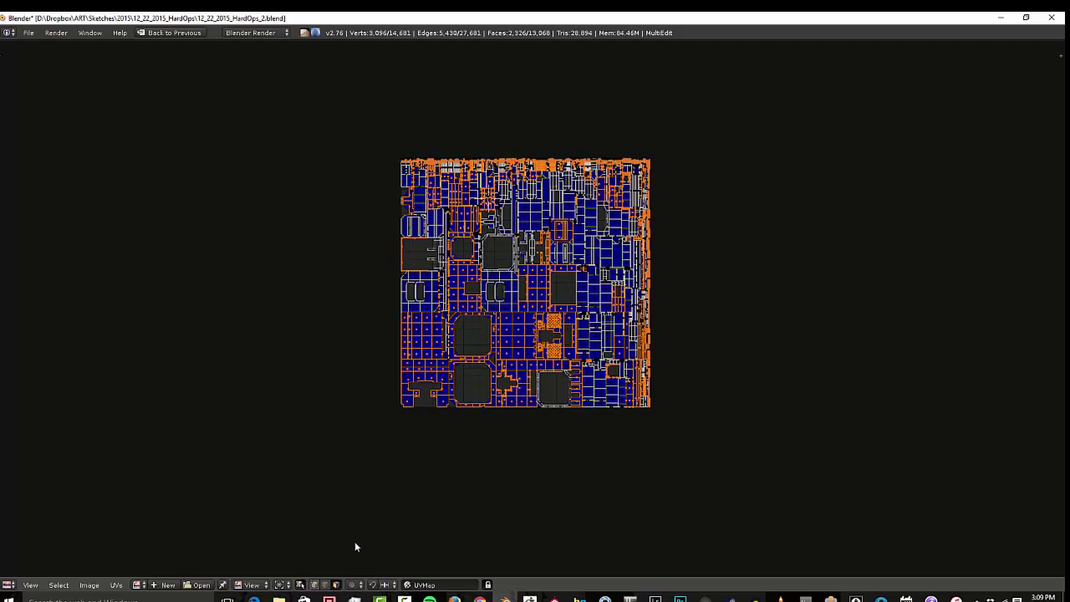
pyautogui.click(300, 585)
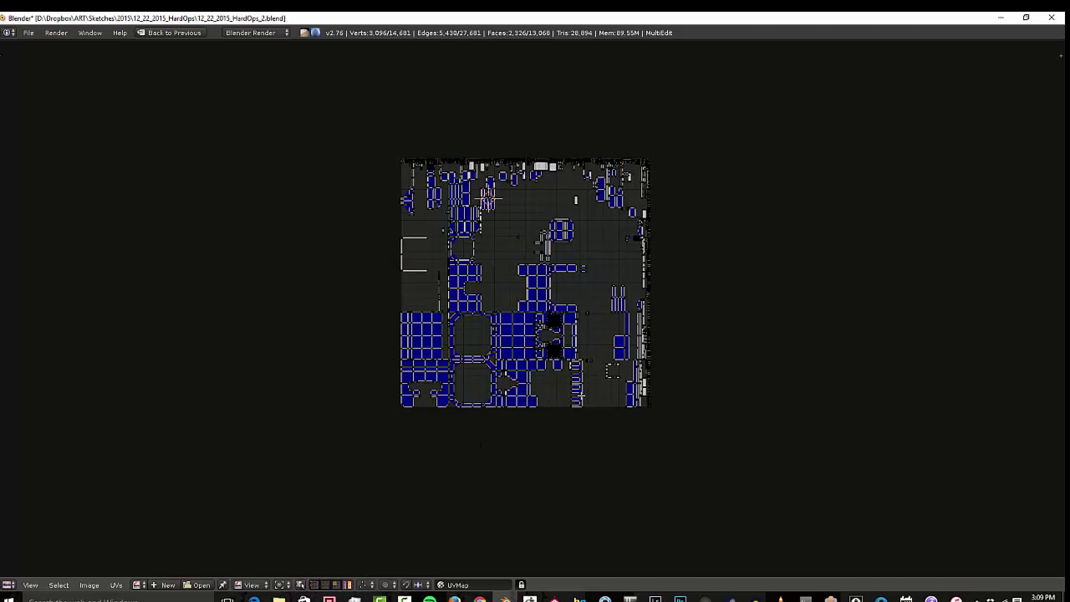
# Step: Restore the split layout, reselect the whole mesh and set transform orientation to Global
pyautogui.hotkey('shift', 'space')
pyautogui.press('a')
pyautogui.press('a')
pyautogui.press('a')
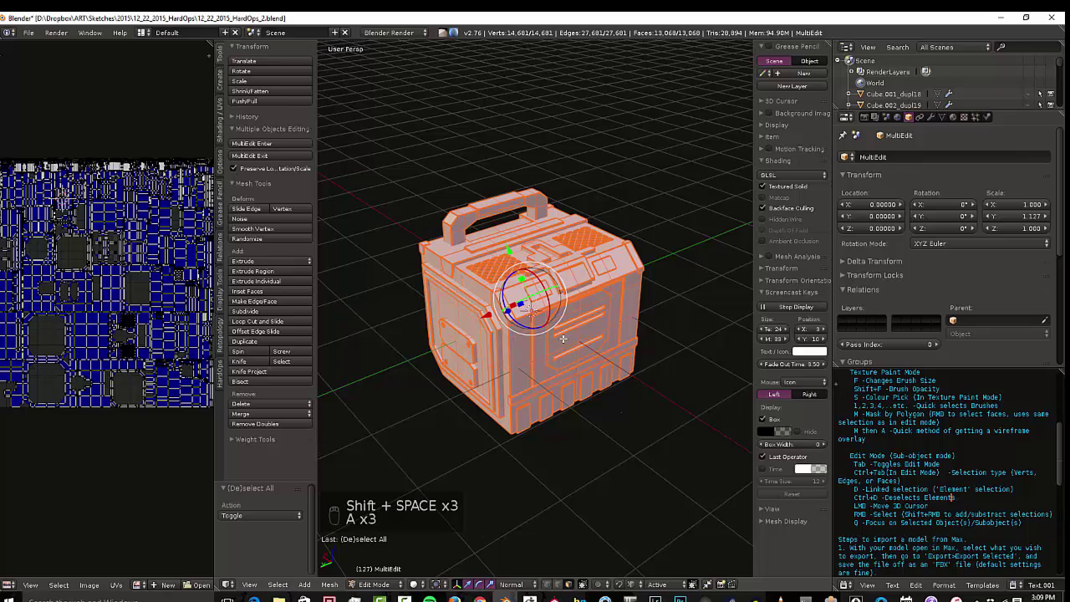
pyautogui.click(511, 583)
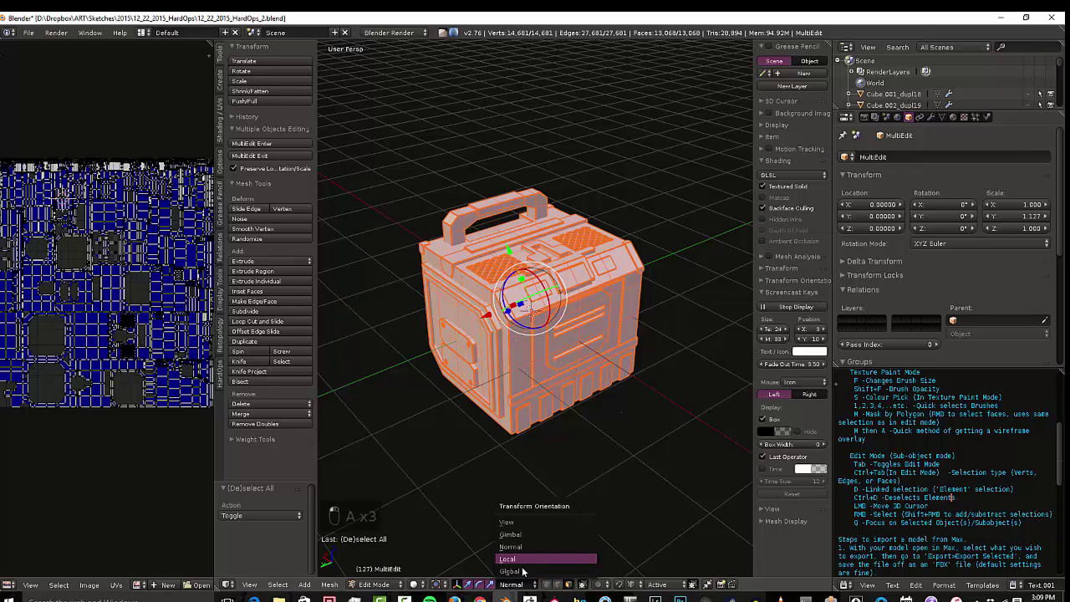
pyautogui.click(518, 572)
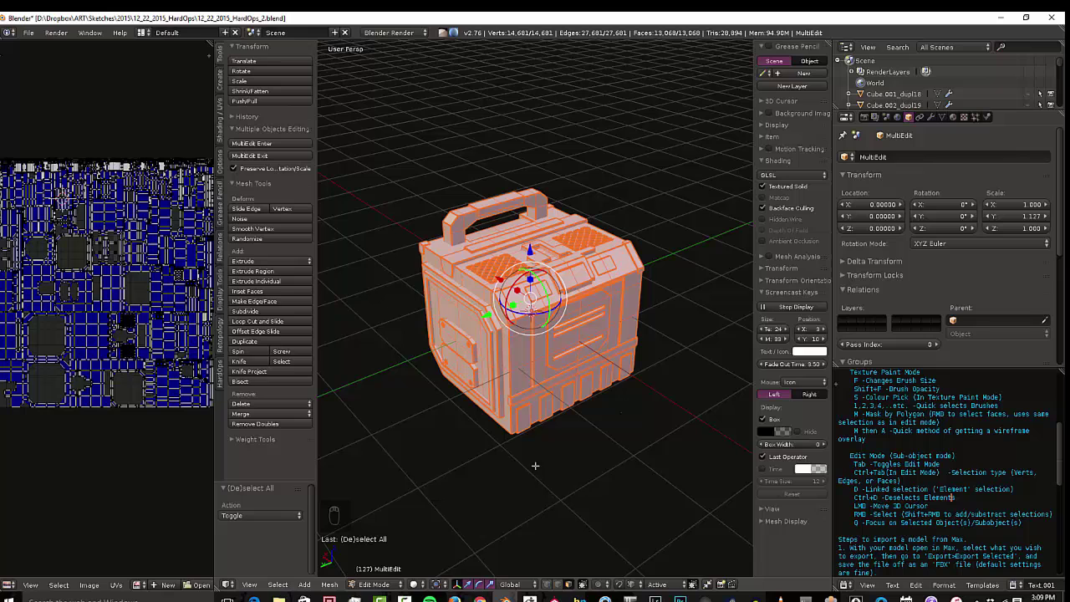
pyautogui.hotkey('ctrl', 'a')
pyautogui.moveTo(547, 439); pyautogui.dragTo(553, 436, button='middle')
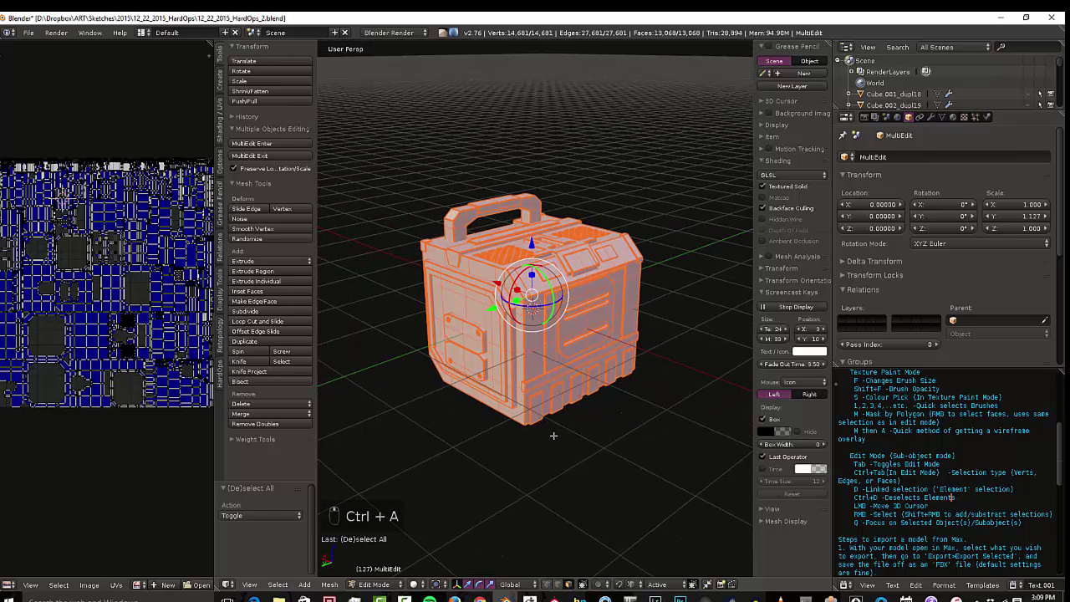
pyautogui.hotkey('ctrl', 'a')
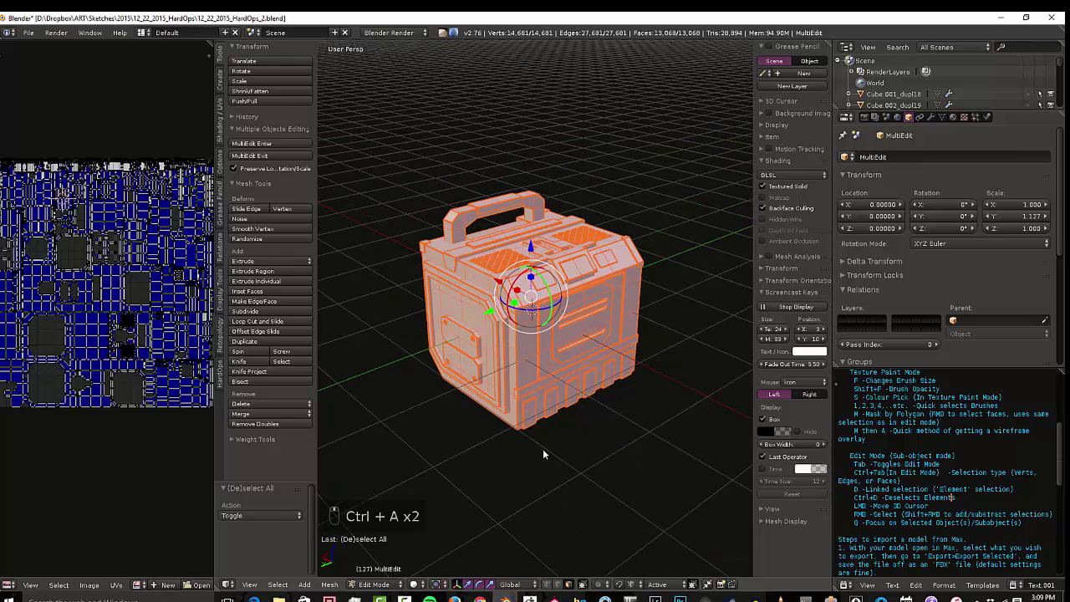
# Step: In object mode, apply rotation and scale to the crate
pyautogui.press('Tab')
pyautogui.press('a')
pyautogui.press('a')
pyautogui.press('a')
pyautogui.hotkey('ctrl', 'a')
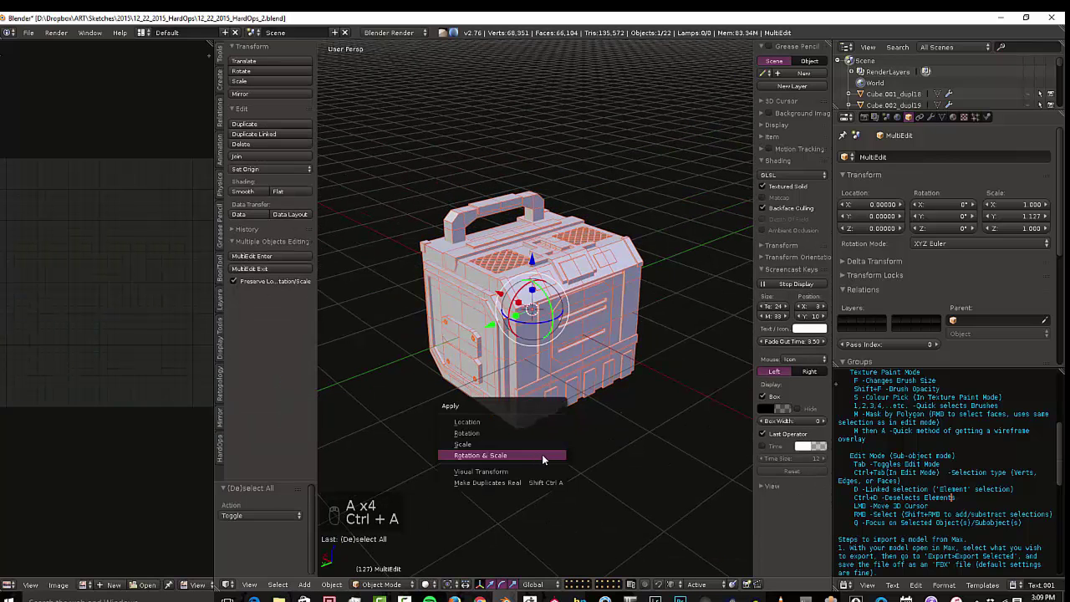
pyautogui.click(541, 457)
# Step: Deselect the crate, toggle Edit Mode to check the UVs and zoom around it
pyautogui.moveTo(512, 463)
pyautogui.mouseDown(button='middle')
pyautogui.moveTo(562, 403)
pyautogui.moveTo(561, 333)
pyautogui.mouseUp(button='middle')
pyautogui.press('a')
pyautogui.press('a')
pyautogui.press('Tab')
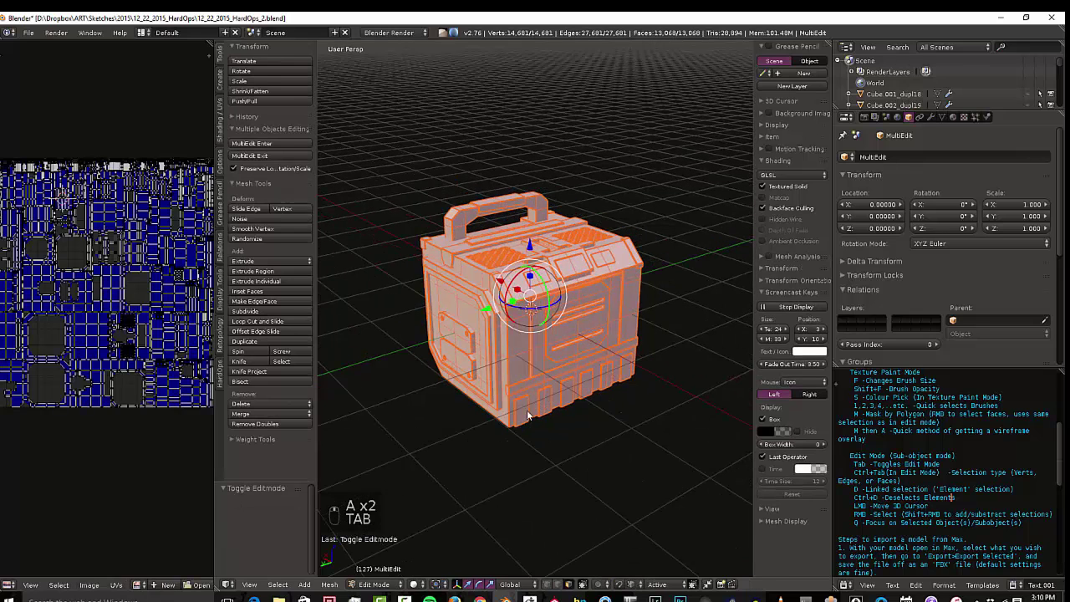
pyautogui.press('Tab')
pyautogui.scroll(2, 558, 348)
pyautogui.scroll(2, 558, 348)
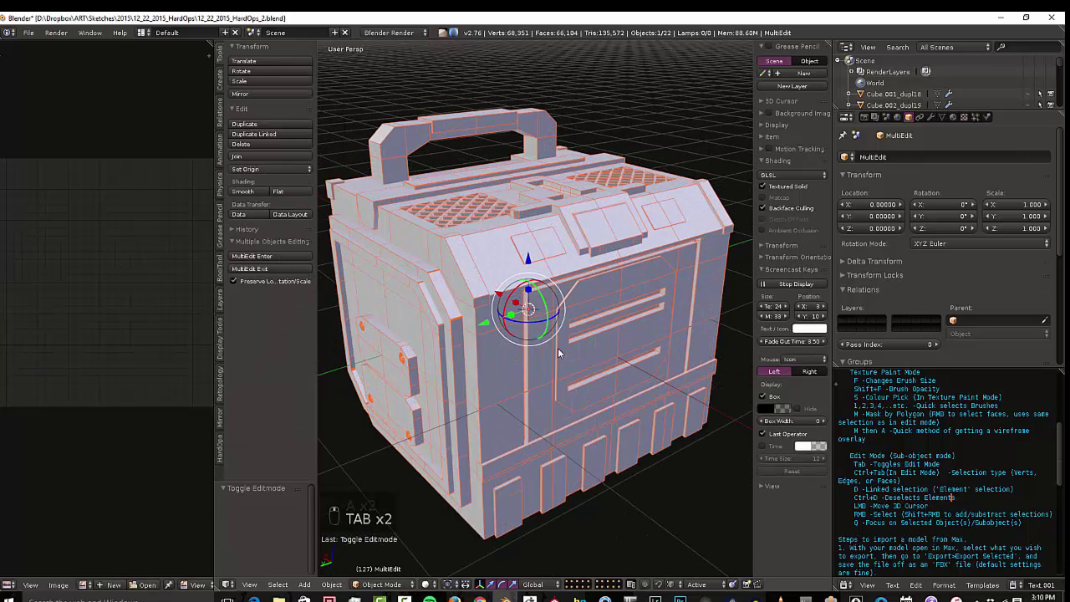
pyautogui.scroll(-1, 557, 348)
pyautogui.scroll(-2, 535, 359)
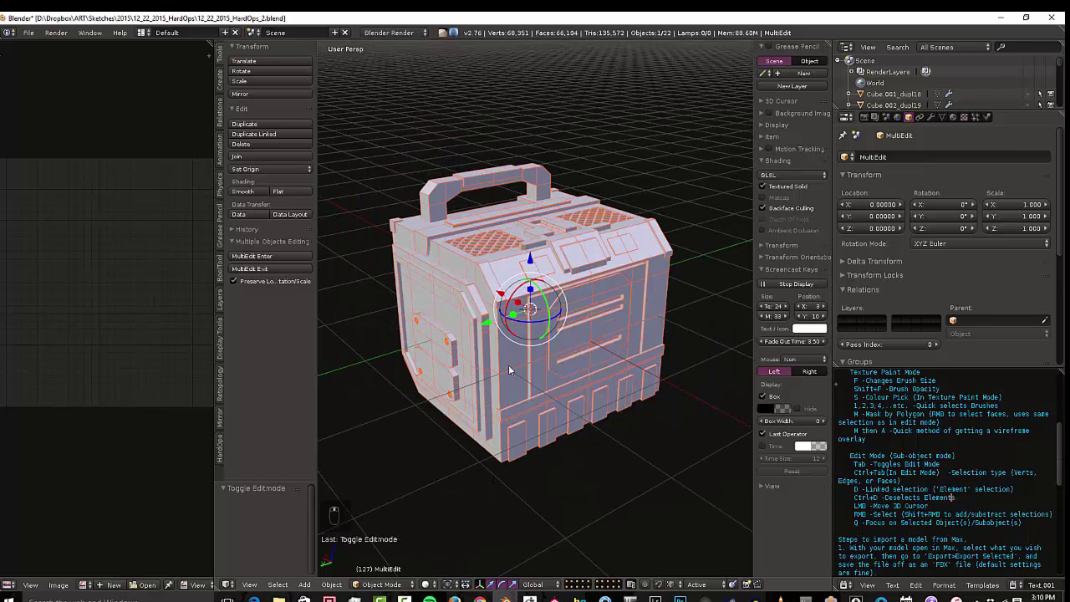
# Step: Exit MultiEdit from Edit Mode to split the crate back into separate parts
pyautogui.press('Tab')
pyautogui.press('Tab')
pyautogui.press('Tab')
pyautogui.press('Tab')
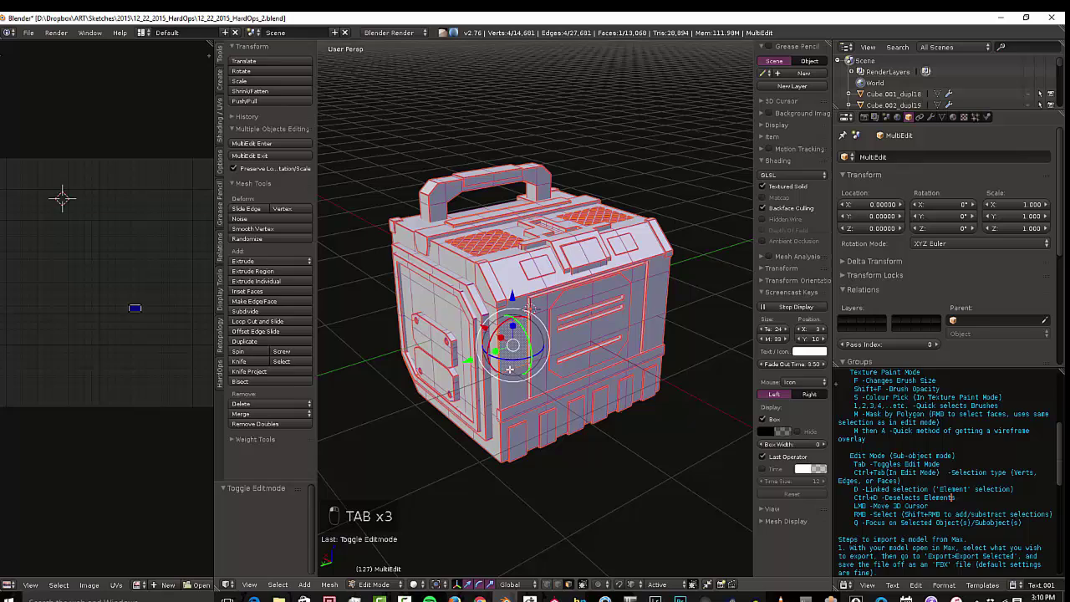
pyautogui.click(272, 270)
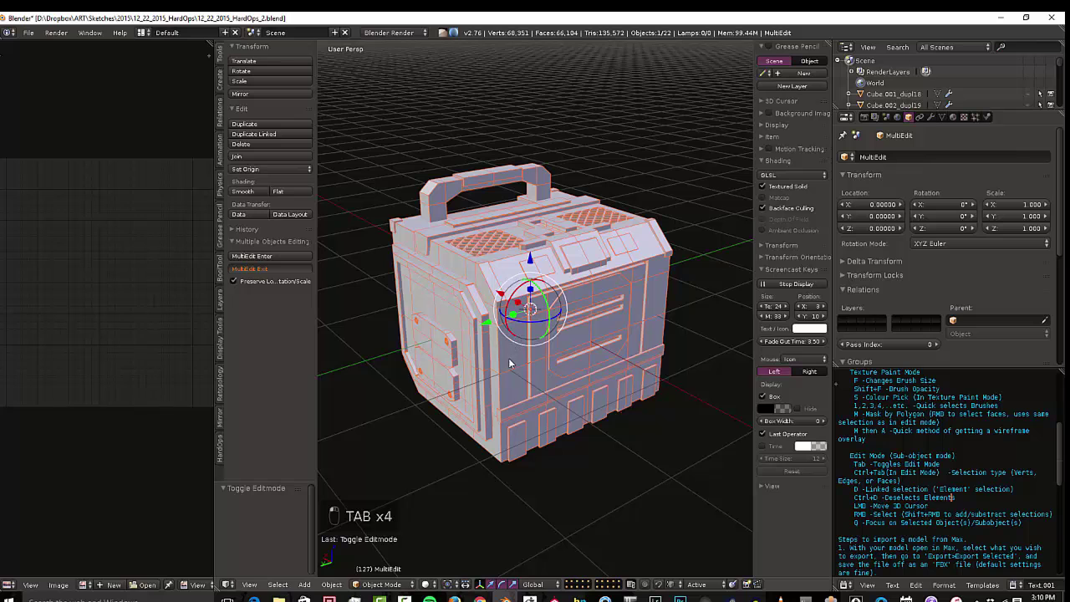
pyautogui.press('Tab')
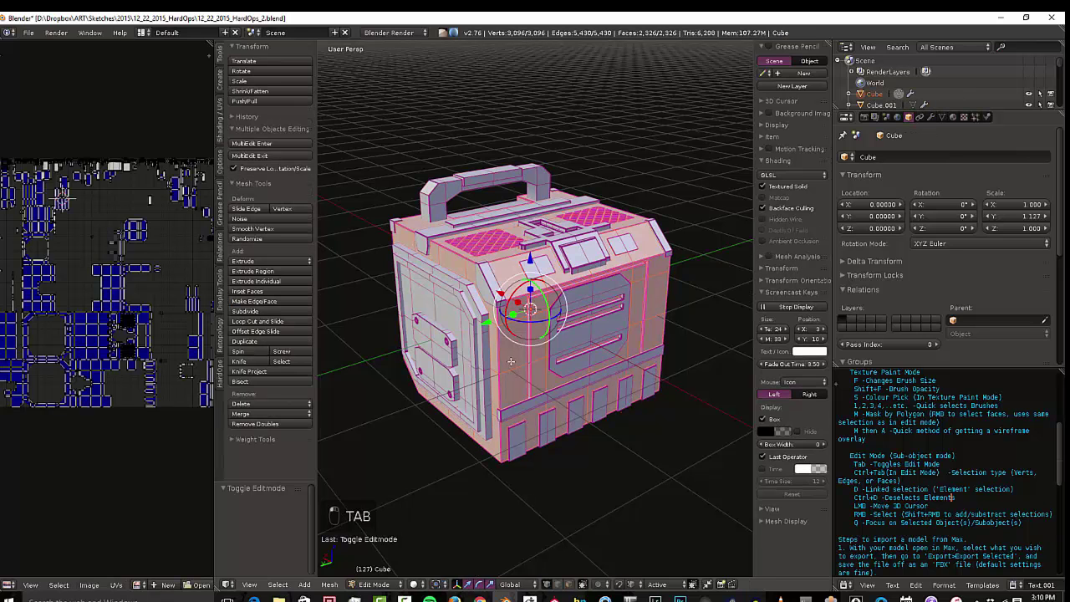
pyautogui.press('a')
pyautogui.press('a')
# Step: Check the top handle part in Edit Mode, then deselect all parts in object mode
pyautogui.press('a')
pyautogui.press('a')
pyautogui.press('Tab')
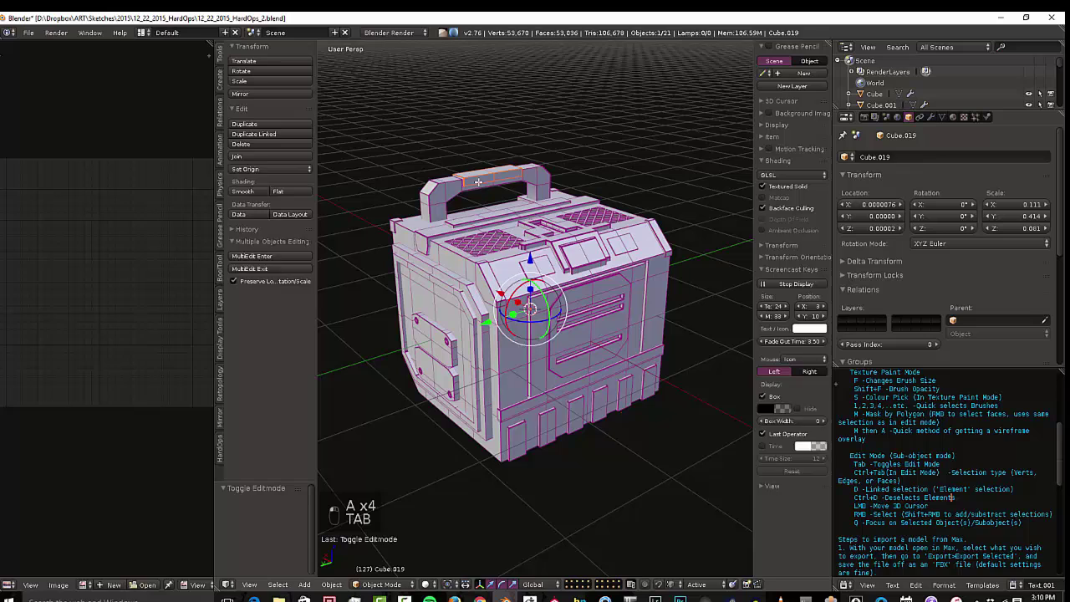
pyautogui.rightClick(475, 187)
pyautogui.press('Tab')
pyautogui.press('a')
pyautogui.press('a')
pyautogui.press('a')
pyautogui.press('Tab')
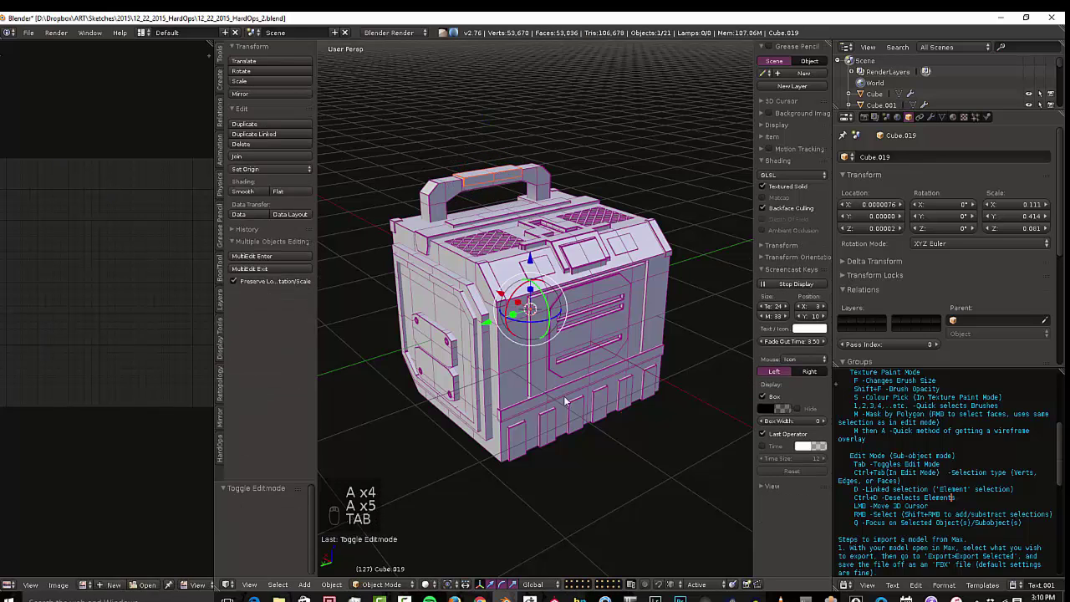
pyautogui.press('a')
pyautogui.press('a')
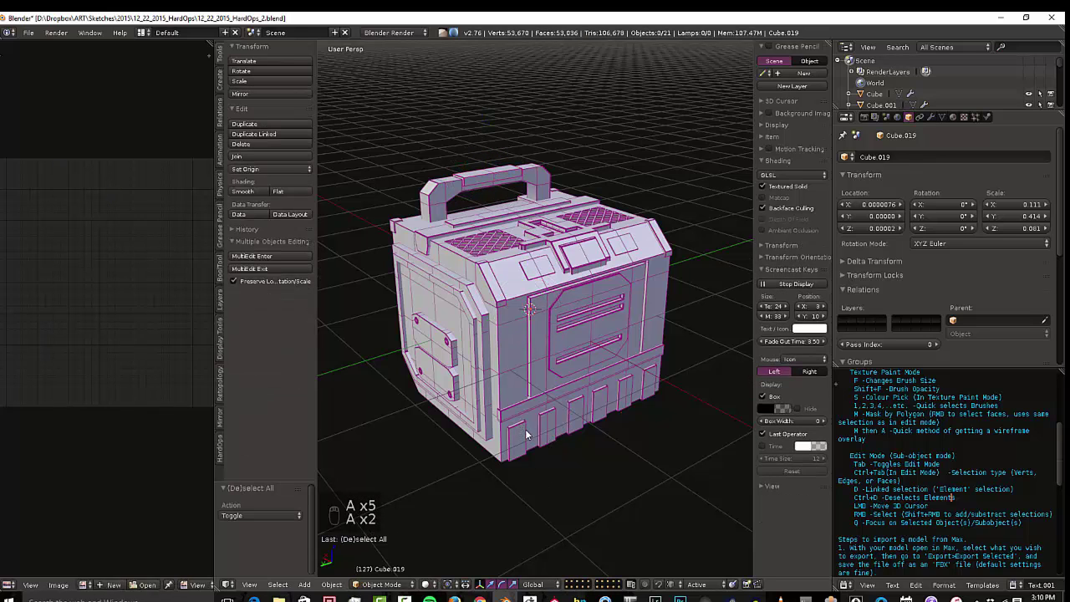
pyautogui.press('a')
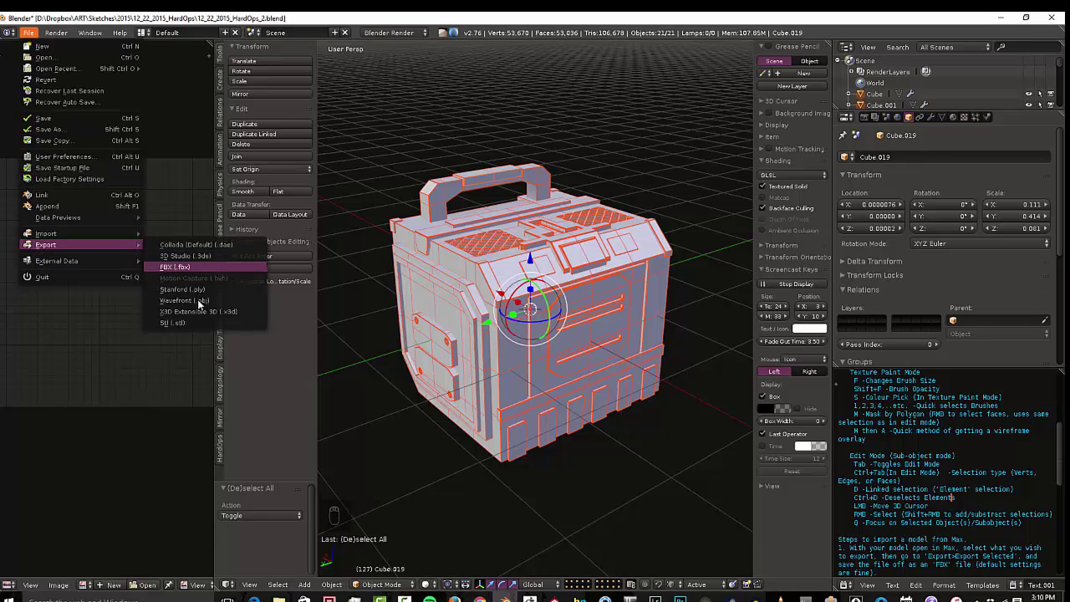
# Step: Export the selected parts as Wavefront OBJ into test_assets with Selection Only ticked
pyautogui.click(201, 301)
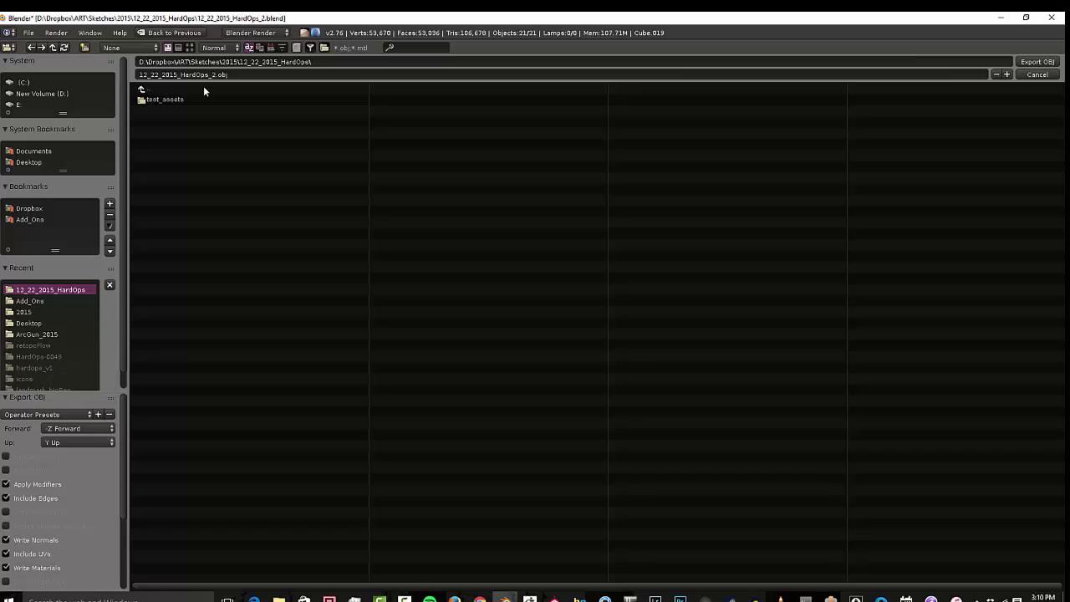
pyautogui.doubleClick(175, 101)
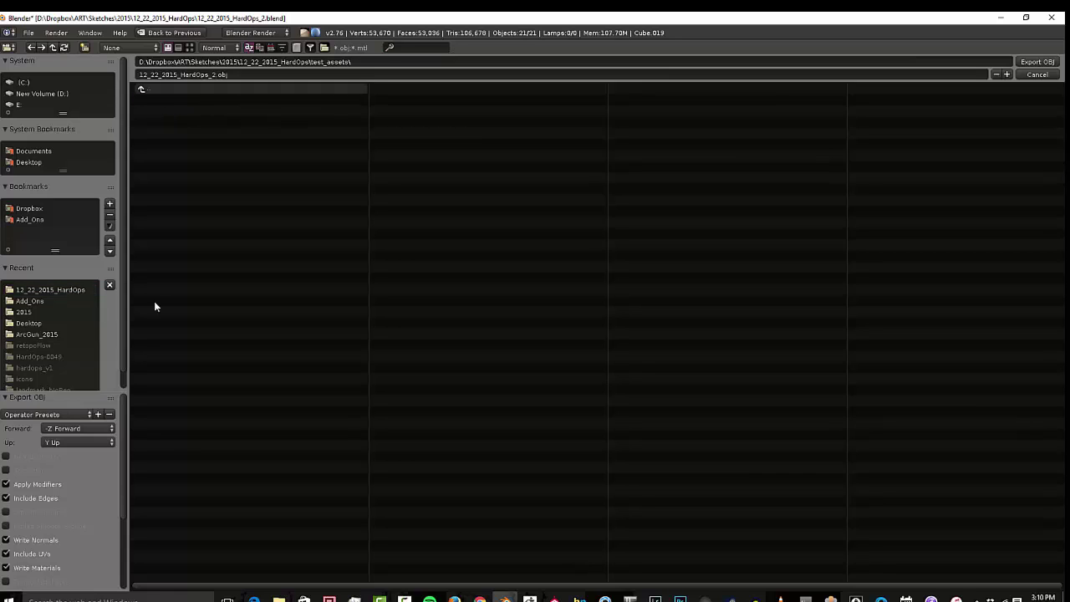
pyautogui.click(17, 456)
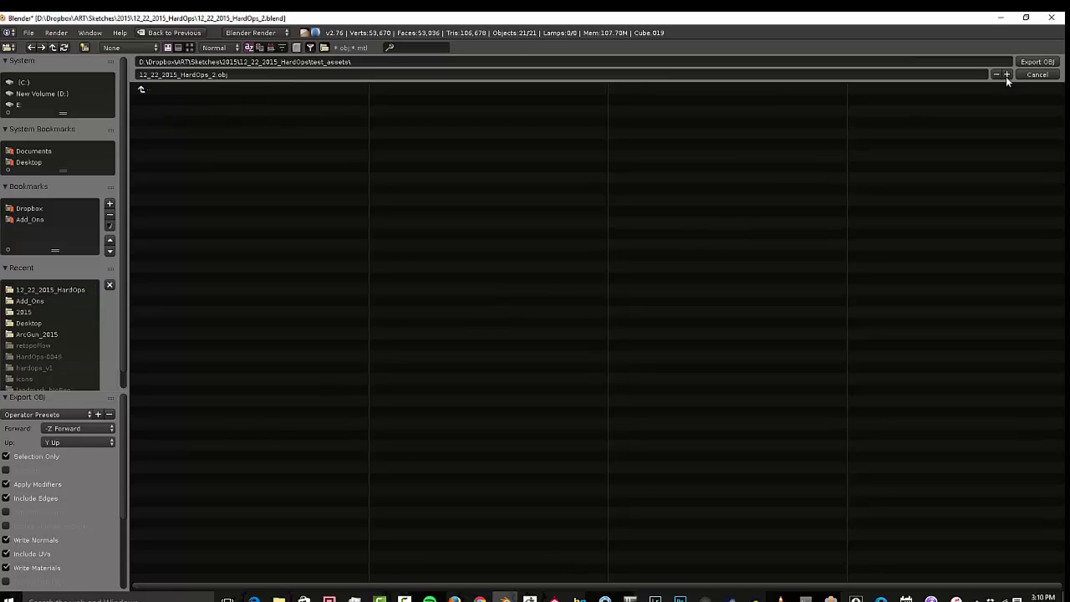
pyautogui.click(1040, 62)
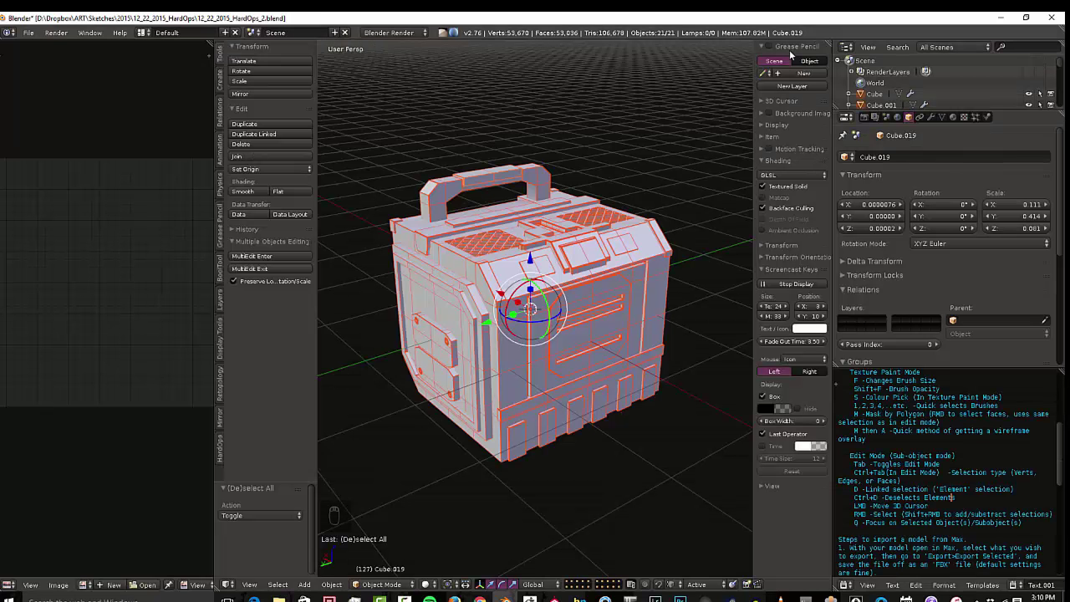
# Step: Toggle Edit Mode and reselect all the crate objects
pyautogui.press('a')
pyautogui.press('Tab')
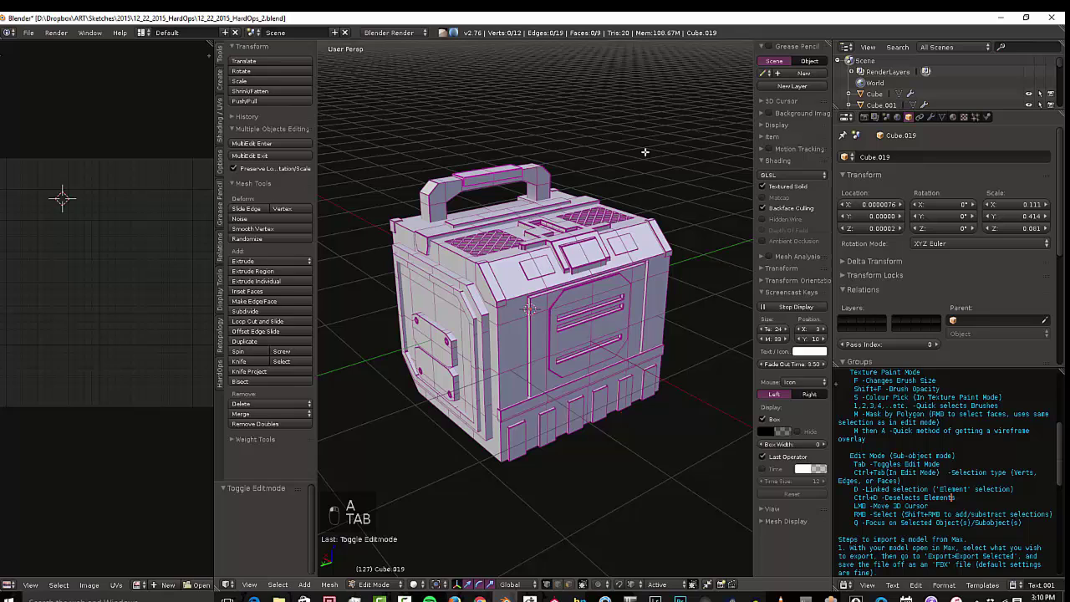
pyautogui.press('Tab')
pyautogui.press('a')
pyautogui.press('a')
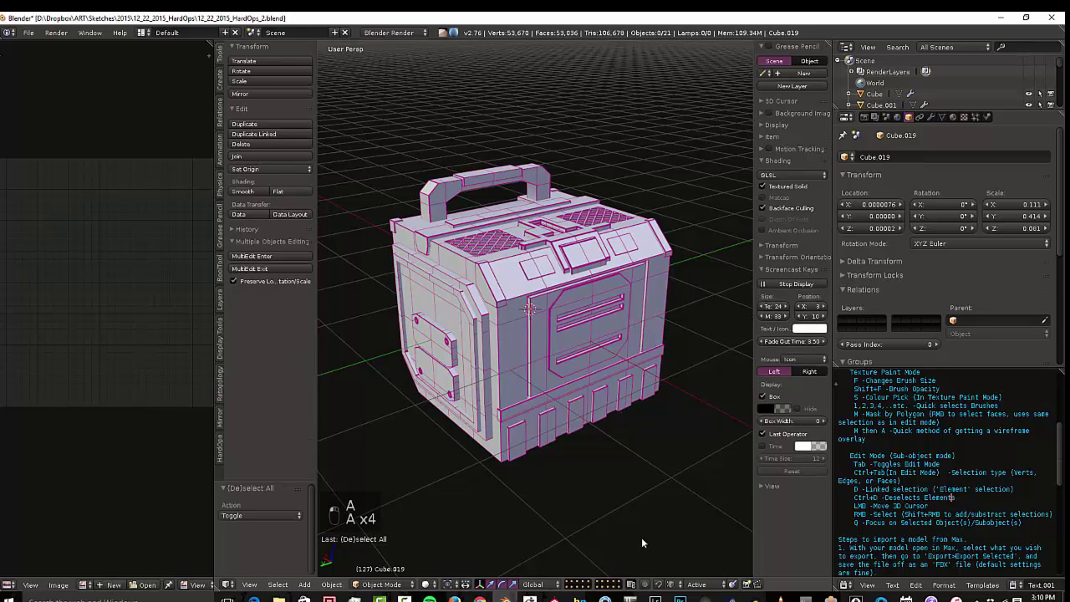
# Step: In ZBrush, browse the Tool Import dialog to Dropbox\ART\Sketches\2015\...\test_assets
pyautogui.click(585, 597)
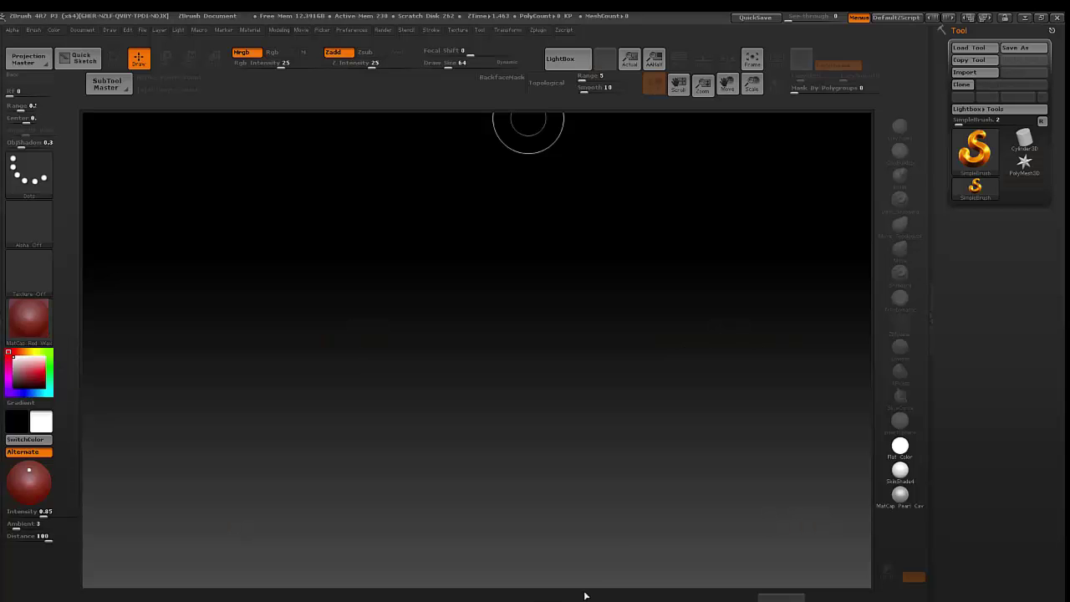
pyautogui.click(966, 73)
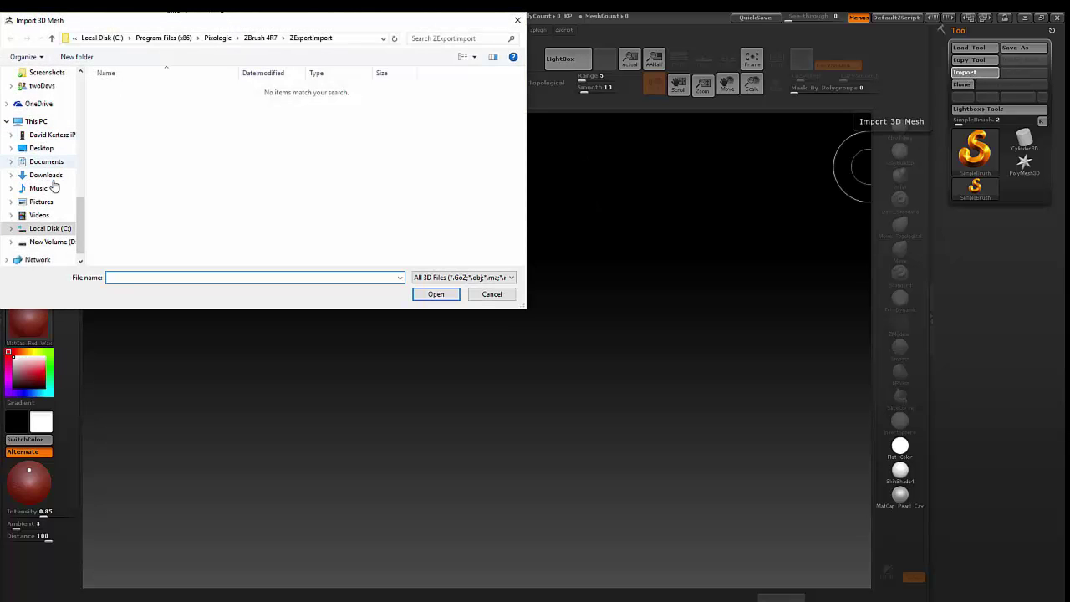
pyautogui.moveTo(84, 215); pyautogui.dragTo(84, 245)
pyautogui.scroll(3, 91, 178)
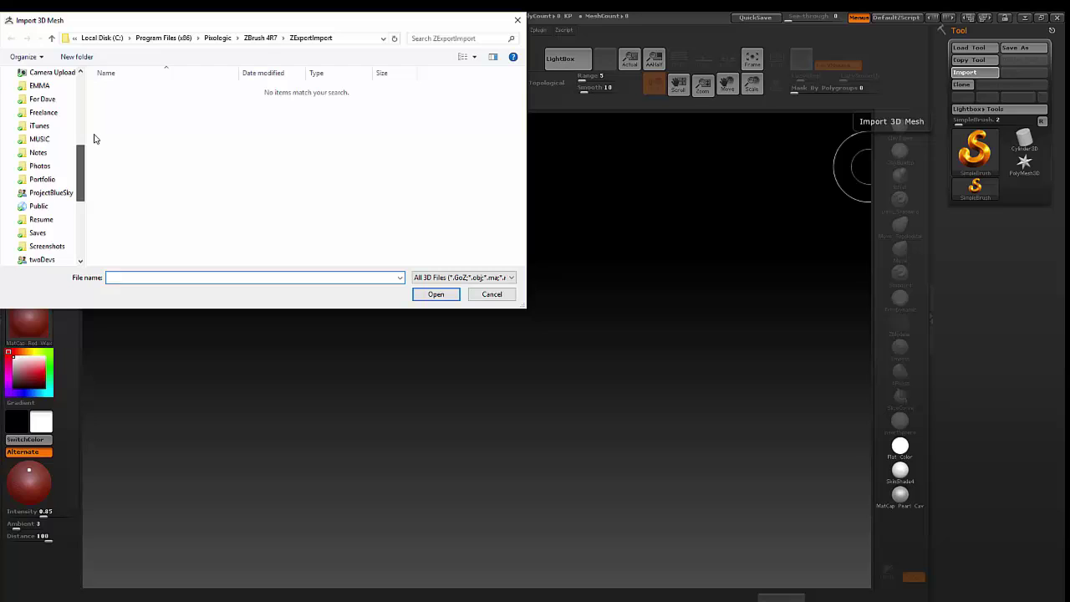
pyautogui.scroll(3, 93, 139)
pyautogui.scroll(3, 95, 126)
pyautogui.click(34, 170)
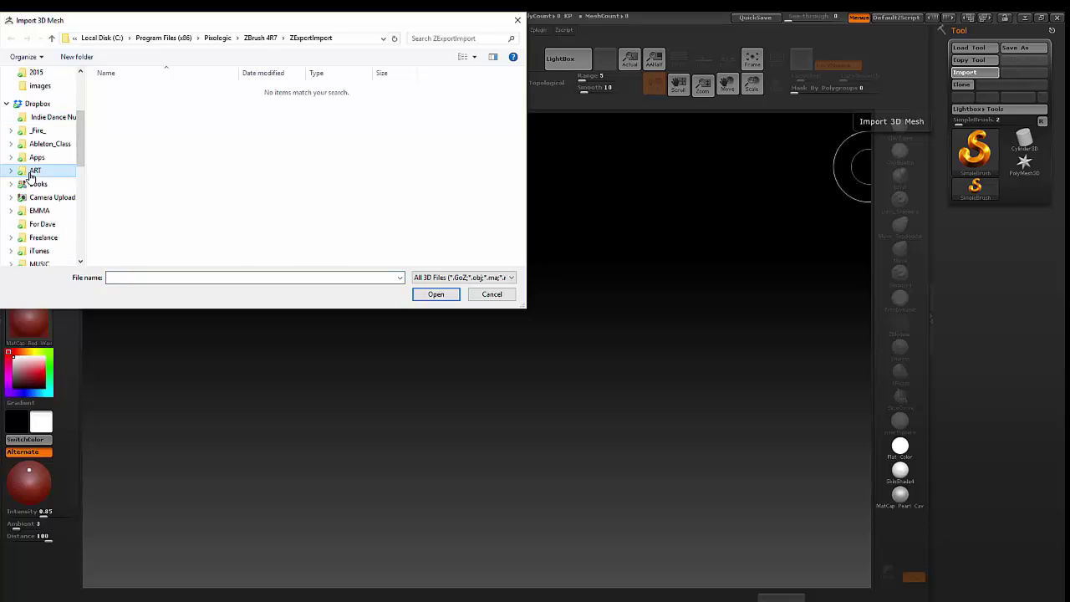
pyautogui.scroll(-1, 133, 205)
pyautogui.doubleClick(123, 202)
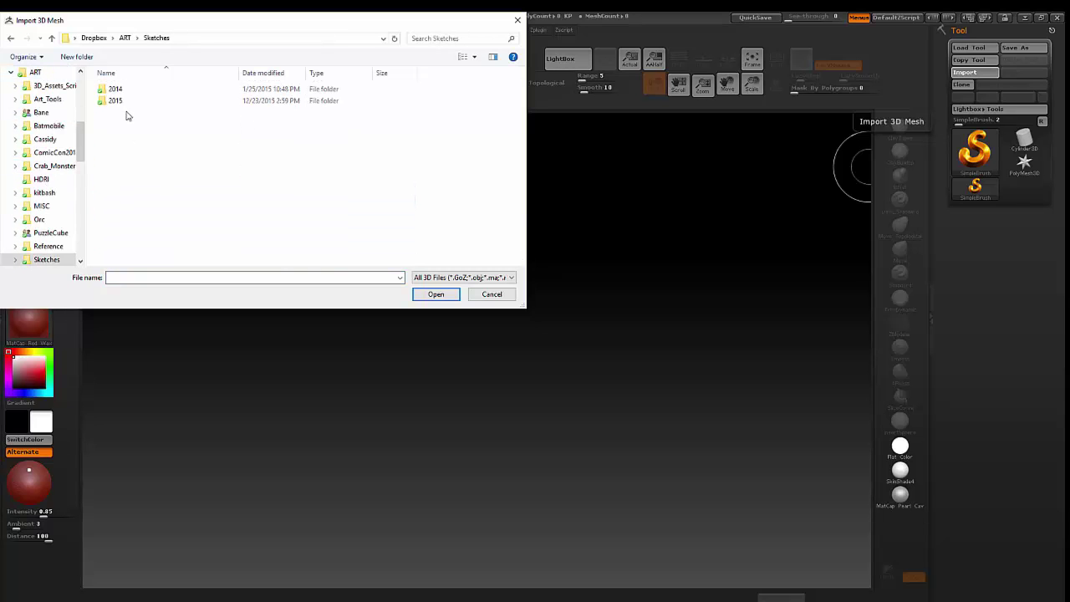
pyautogui.doubleClick(127, 103)
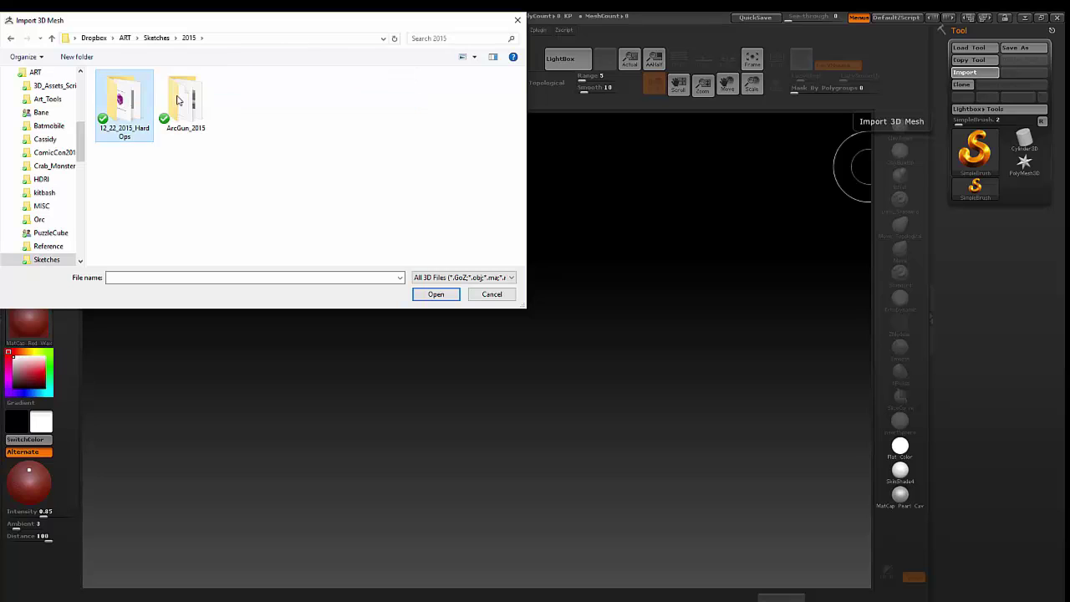
pyautogui.doubleClick(134, 99)
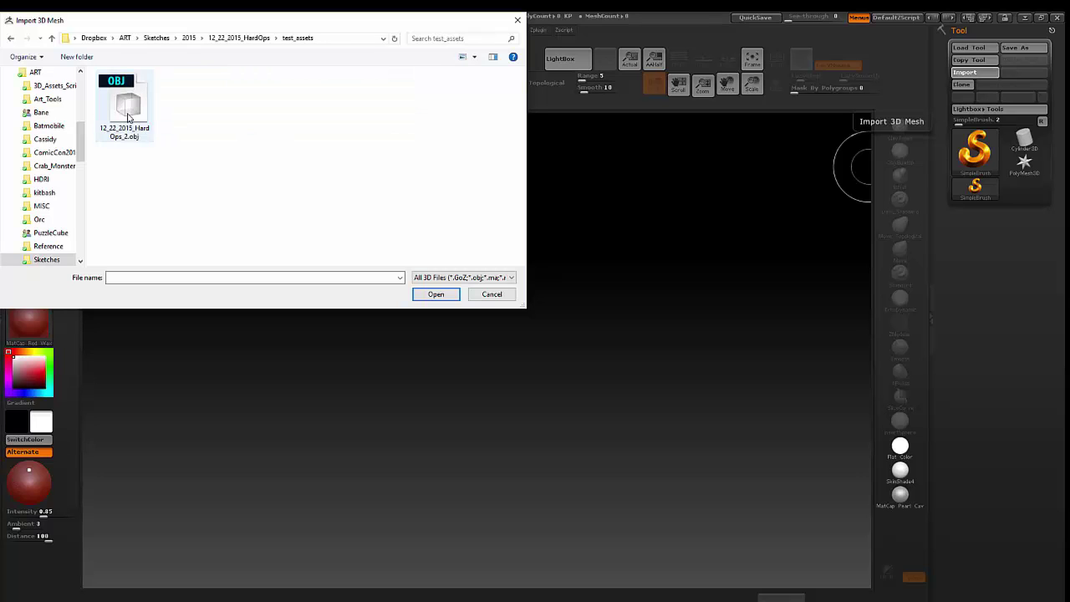
# Step: Import 12_22_2015_HardOps_2.obj, answer the split prompt, dismiss the error and clear the canvas
pyautogui.doubleClick(128, 117)
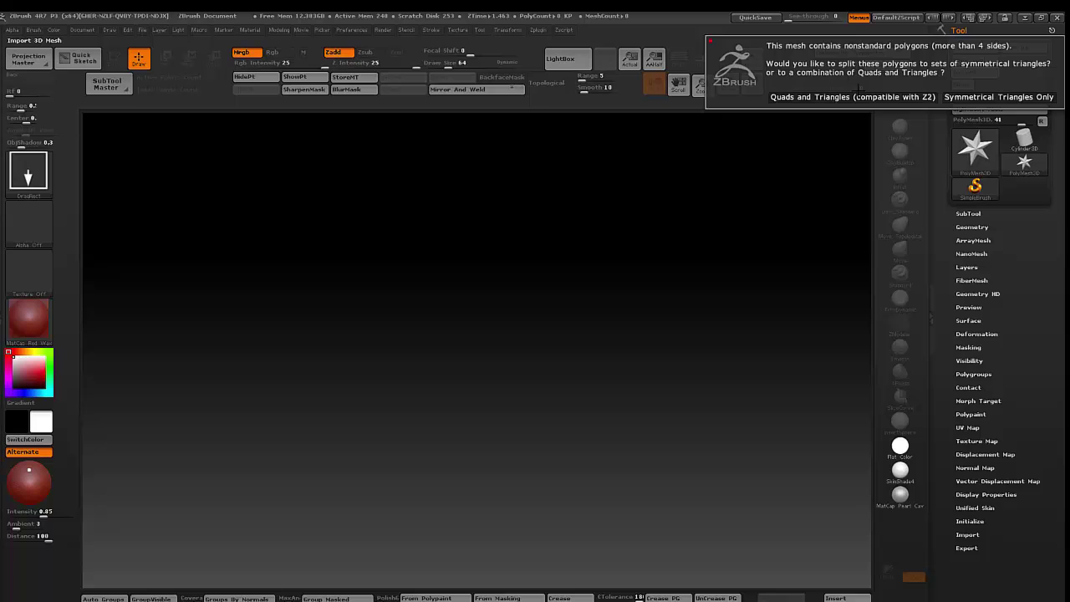
pyautogui.click(853, 97)
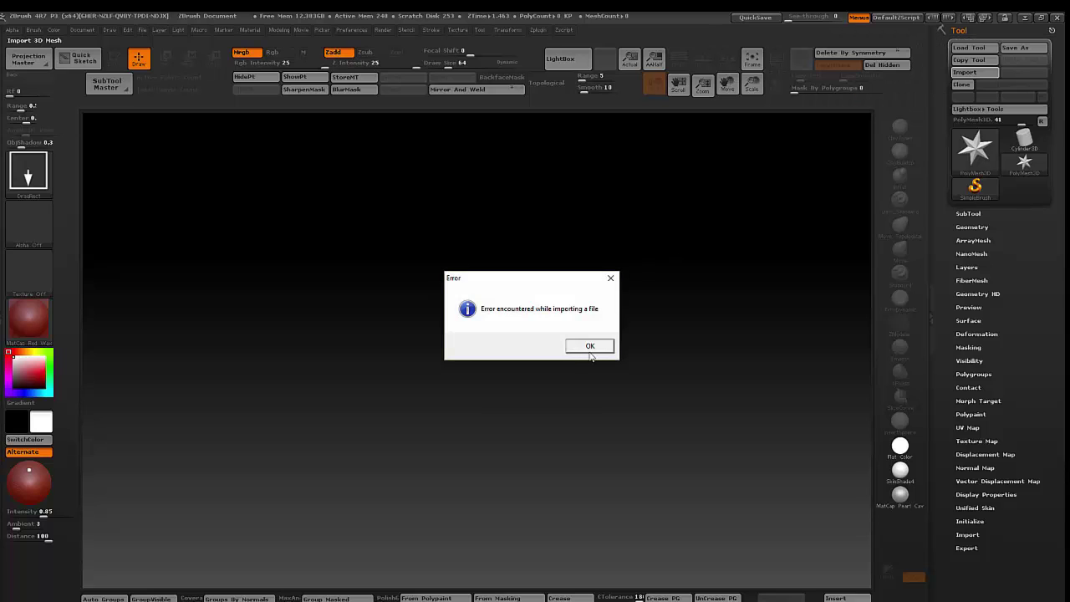
pyautogui.click(591, 348)
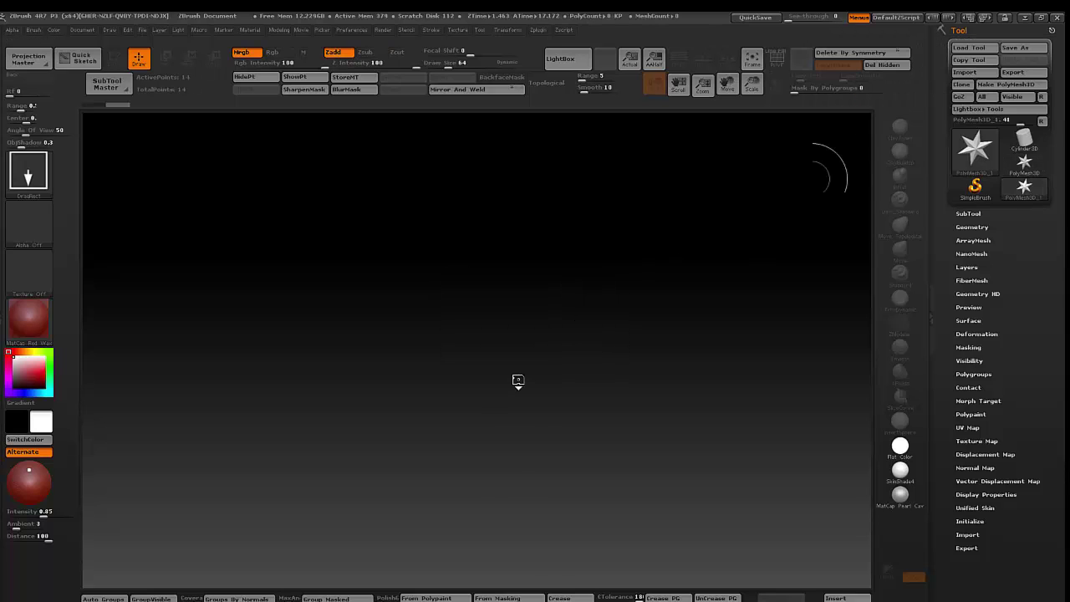
pyautogui.moveTo(516, 381); pyautogui.dragTo(629, 428)
pyautogui.hotkey('ctrl', 'n')
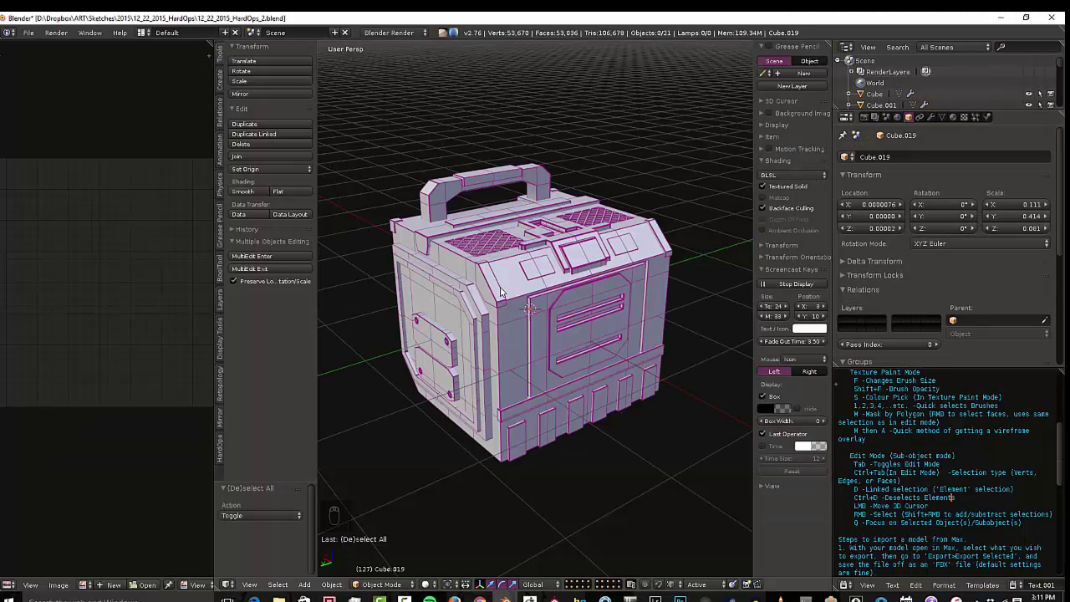
# Step: Select everything and set up a Wavefront OBJ export with scale 0.01
pyautogui.press('a')
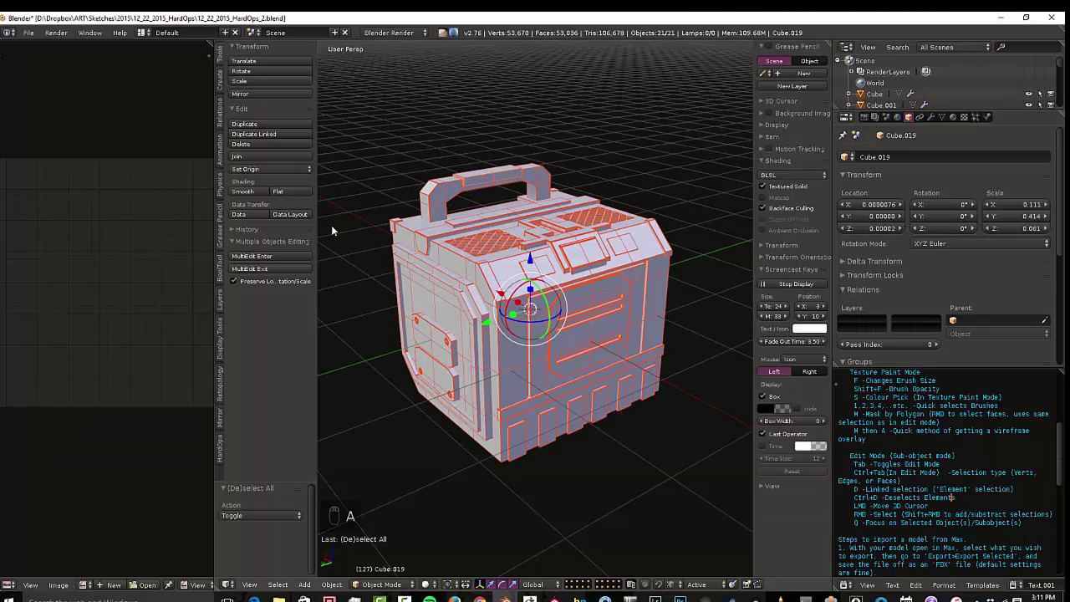
pyautogui.click(28, 32)
pyautogui.moveTo(79, 244)
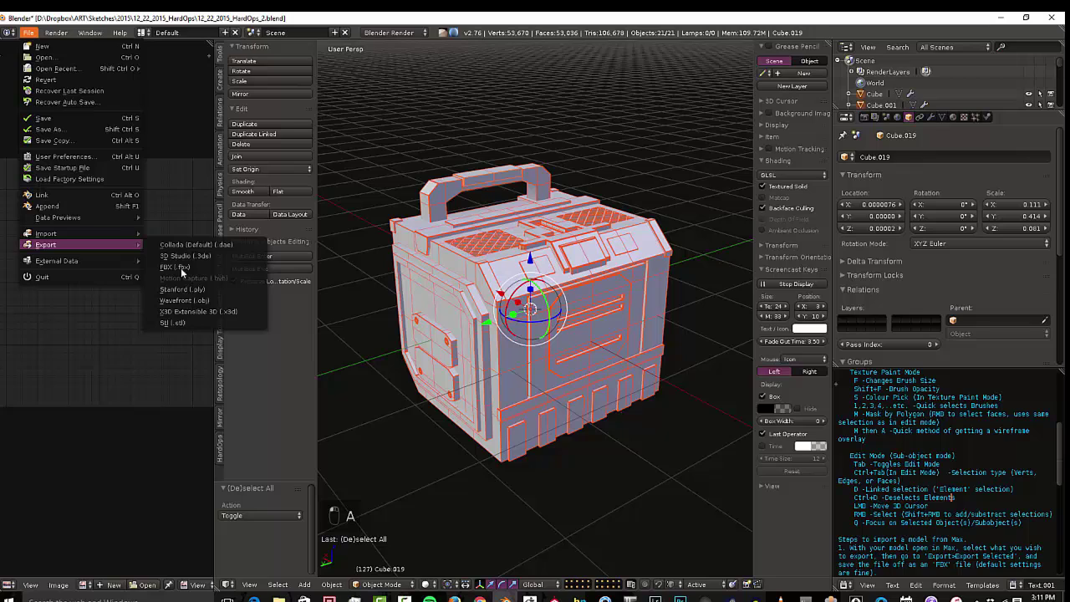
pyautogui.click(185, 301)
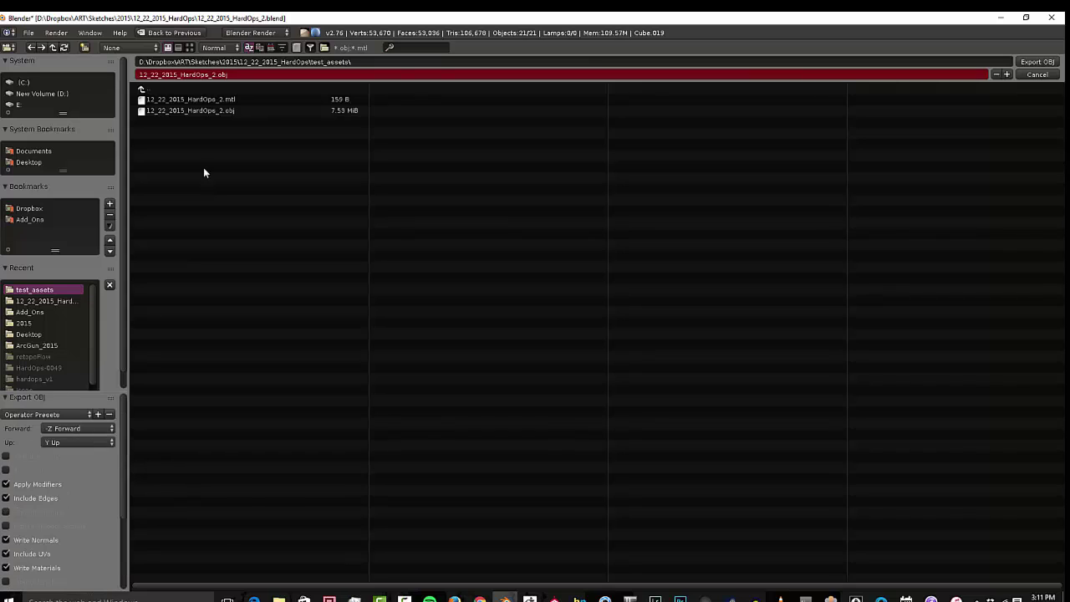
pyautogui.scroll(-1, 94, 314)
pyautogui.scroll(-3, 92, 482)
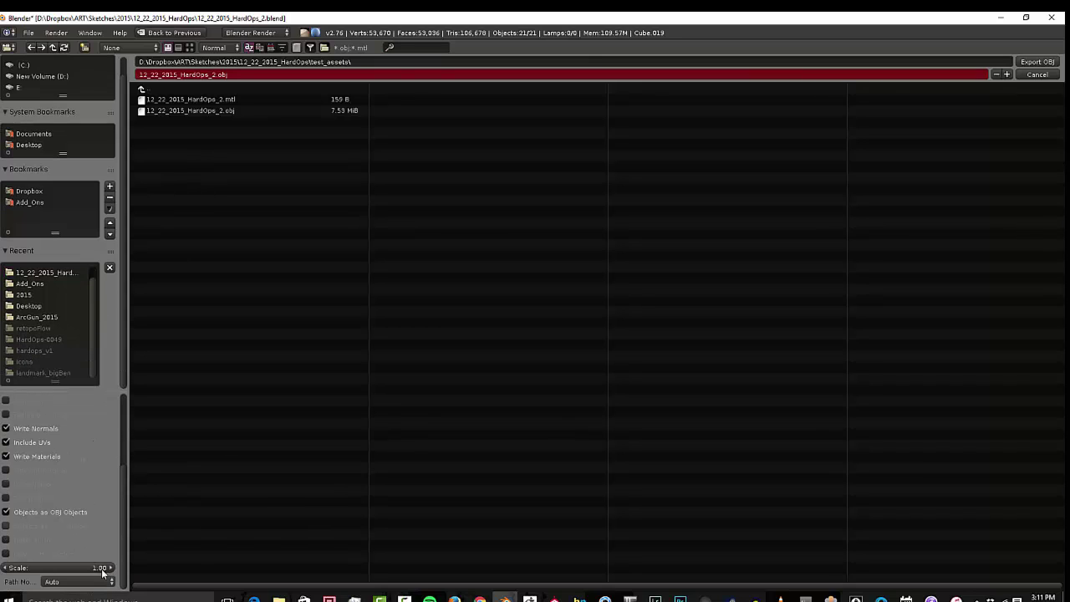
pyautogui.click(102, 569)
pyautogui.write('.01')
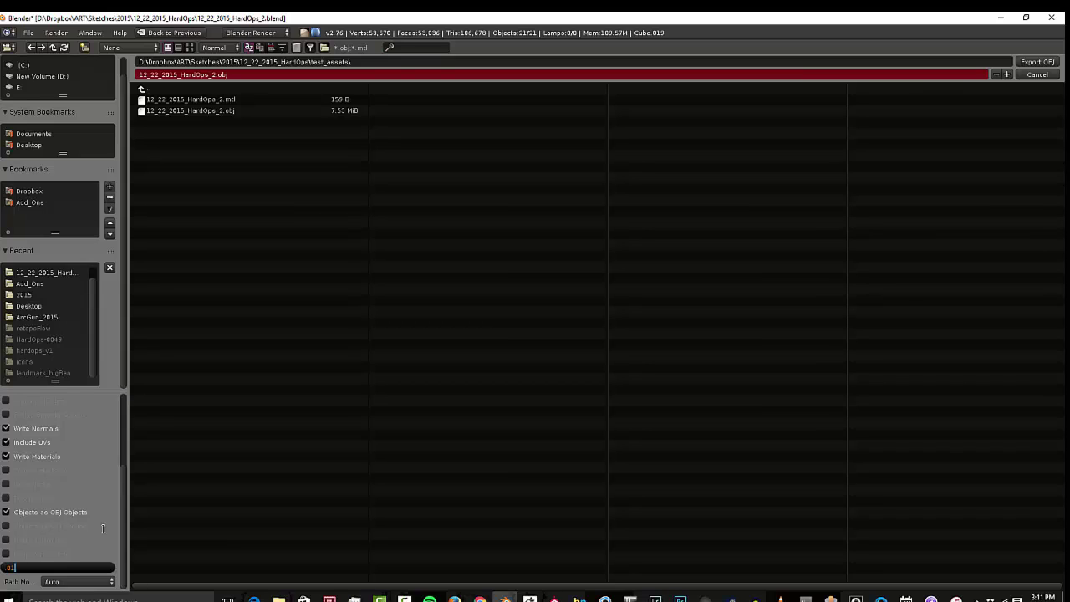
pyautogui.press('Return')
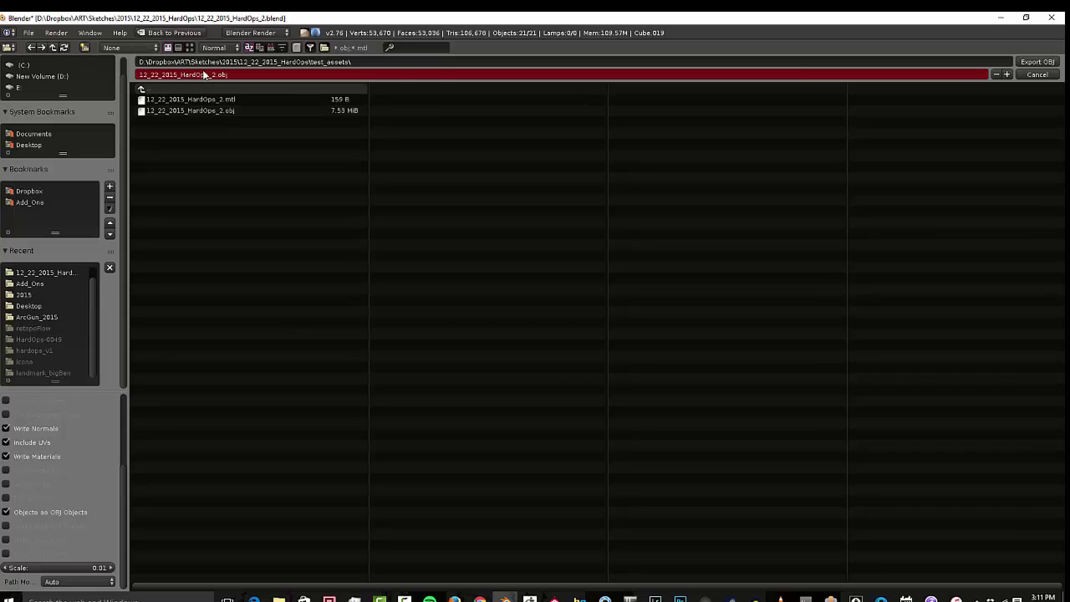
# Step: Name the file 12_22_2015_HardOps_3.obj and export it
pyautogui.click(204, 74)
pyautogui.write('3')
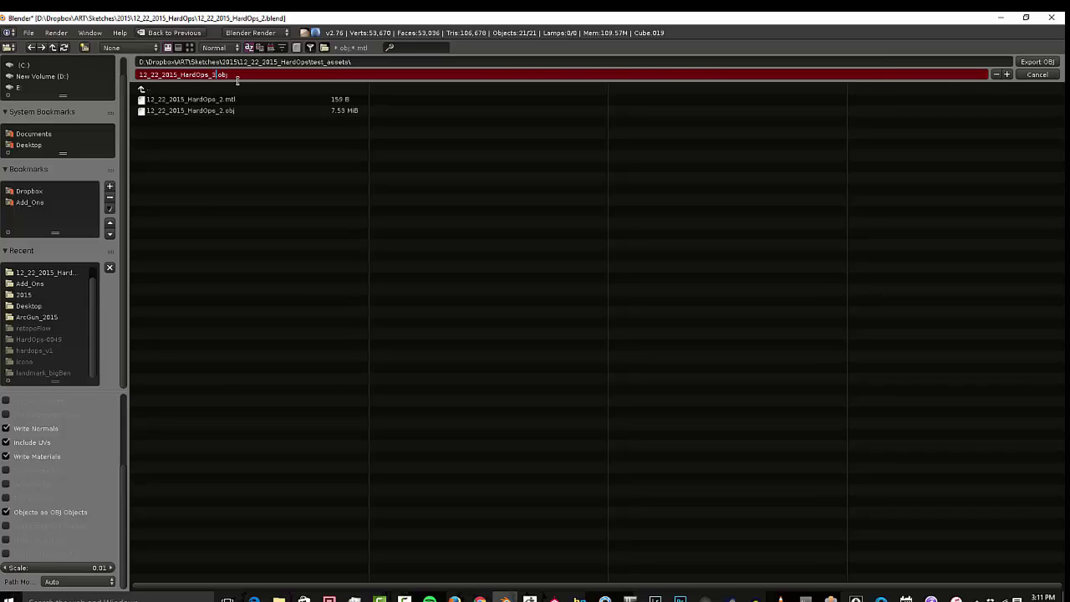
pyautogui.press('Return')
pyautogui.click(1027, 65)
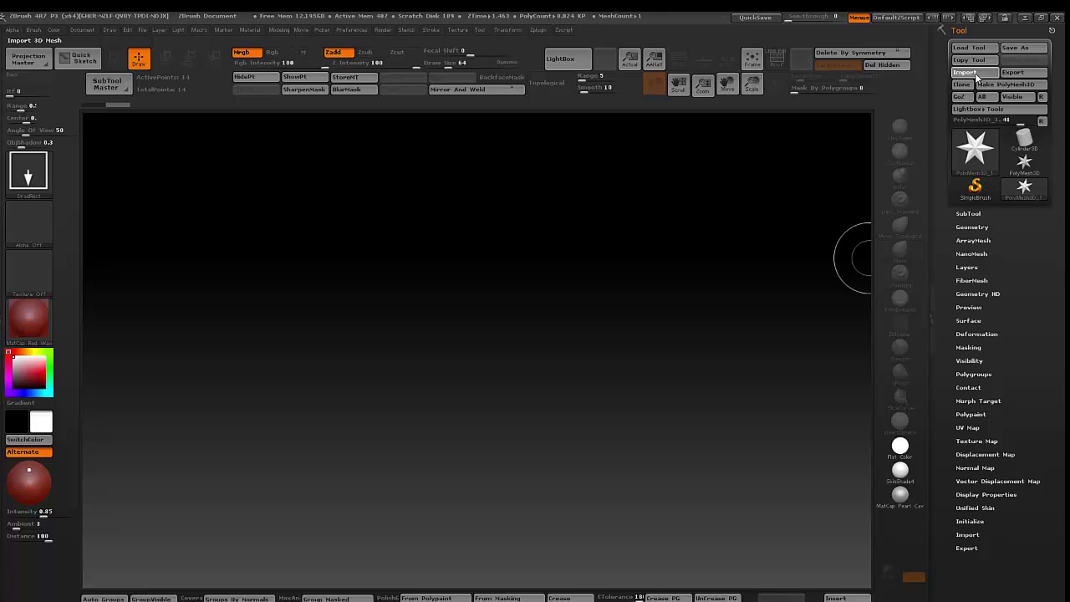
pyautogui.click(966, 72)
pyautogui.click(189, 111)
pyautogui.doubleClick(189, 111)
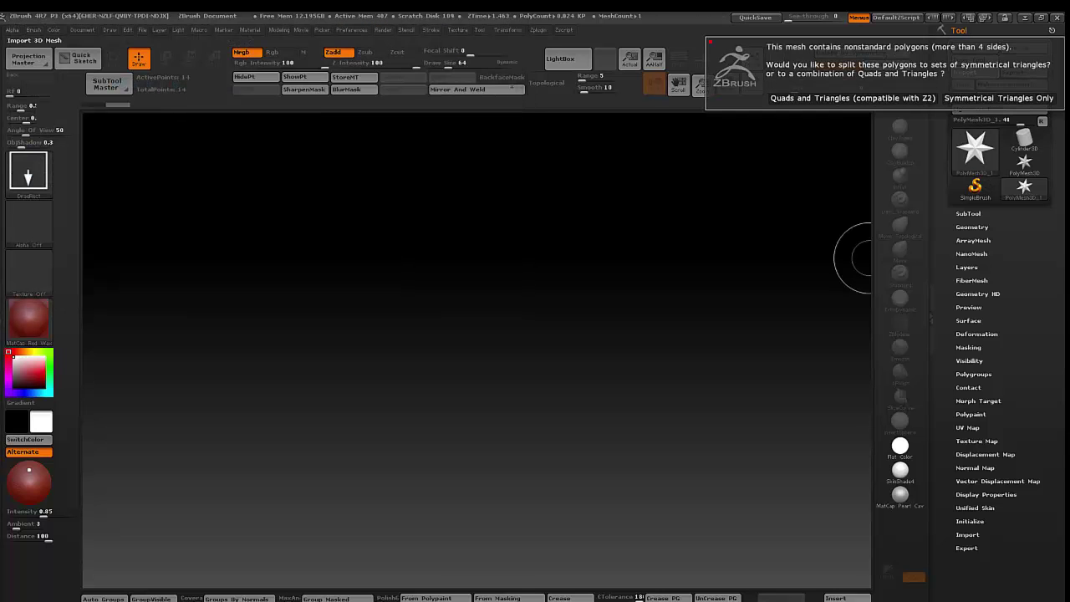
pyautogui.click(839, 99)
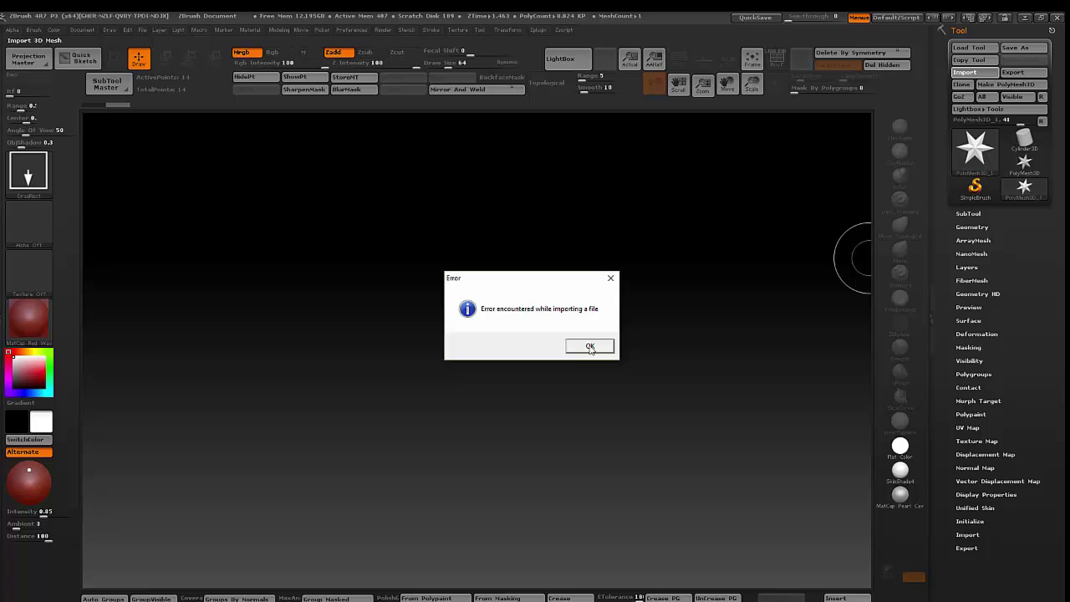
pyautogui.click(590, 346)
pyautogui.click(966, 72)
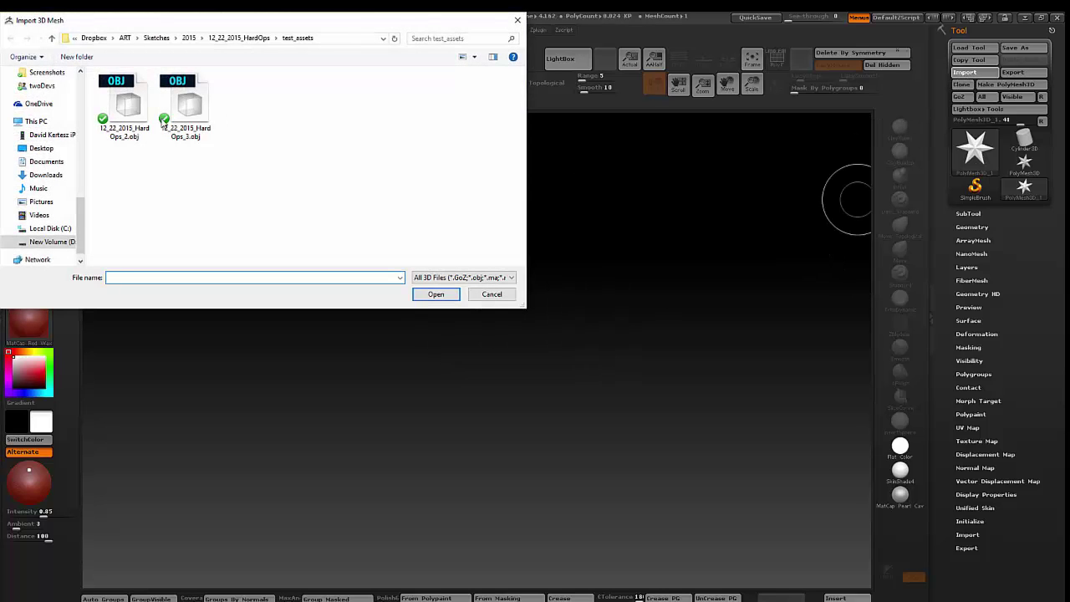
pyautogui.doubleClick(166, 121)
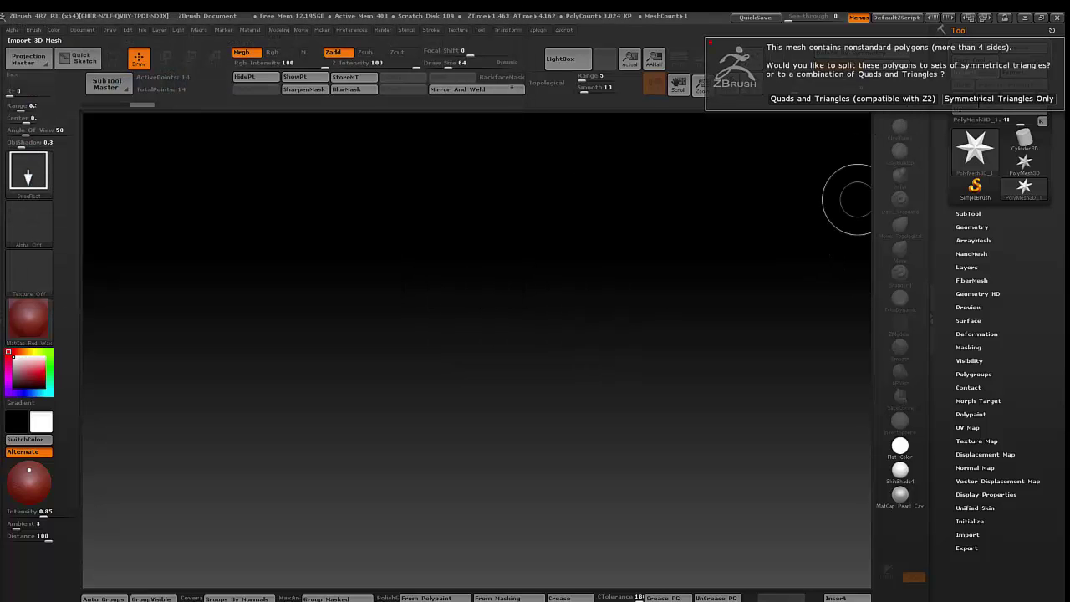
pyautogui.click(839, 99)
pyautogui.click(583, 345)
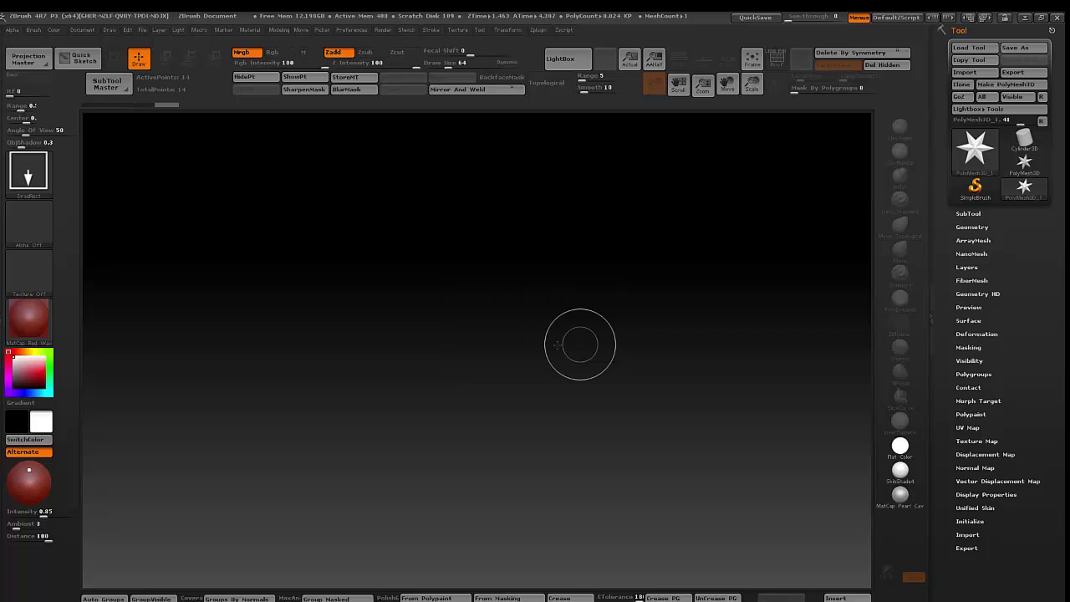
pyautogui.moveTo(490, 267); pyautogui.dragTo(585, 251)
pyautogui.hotkey('ctrl', 'n')
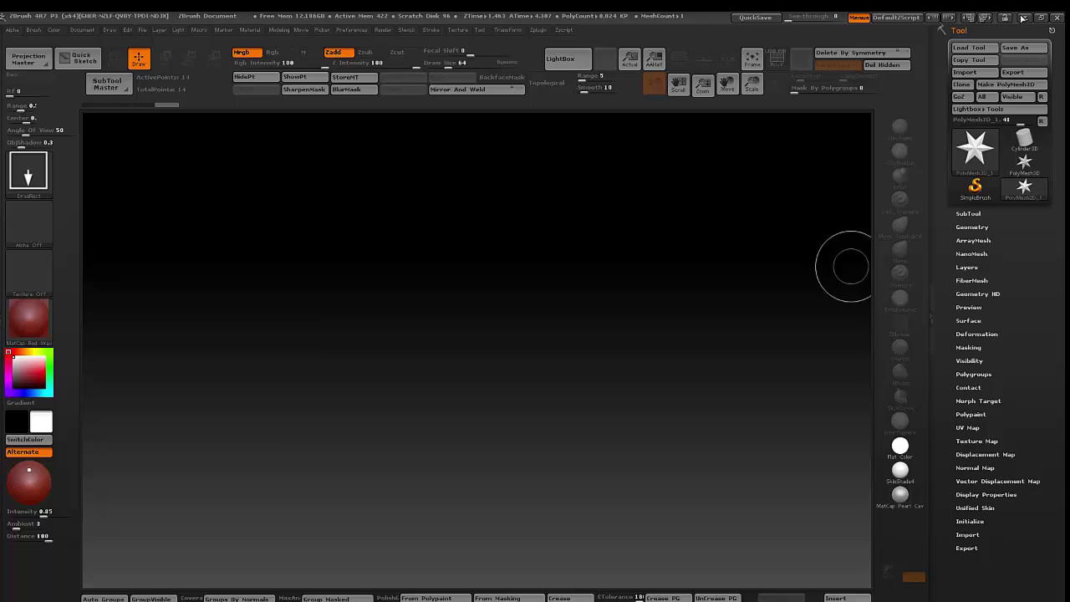
# Step: Return to Blender and save the file, overwriting the existing one
pyautogui.click(1022, 18)
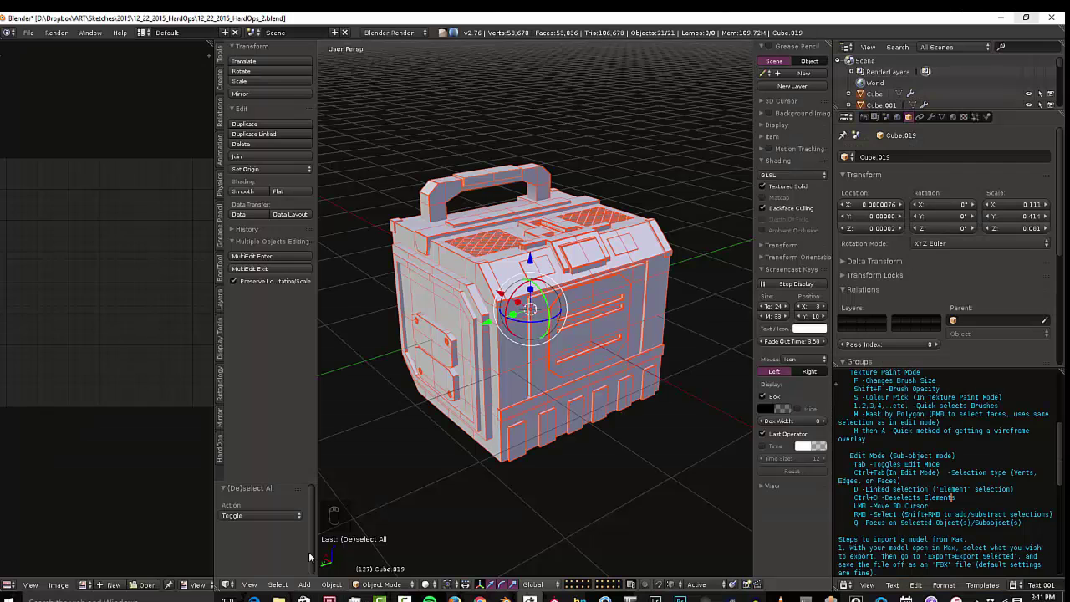
pyautogui.rightClick(511, 443)
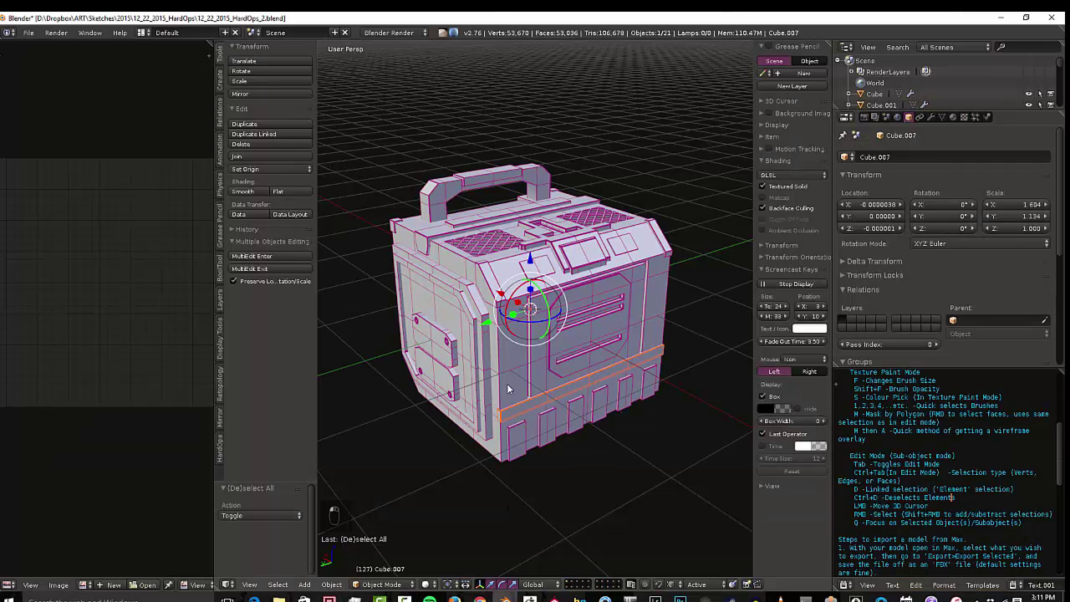
pyautogui.rightClick(507, 383)
pyautogui.press('a')
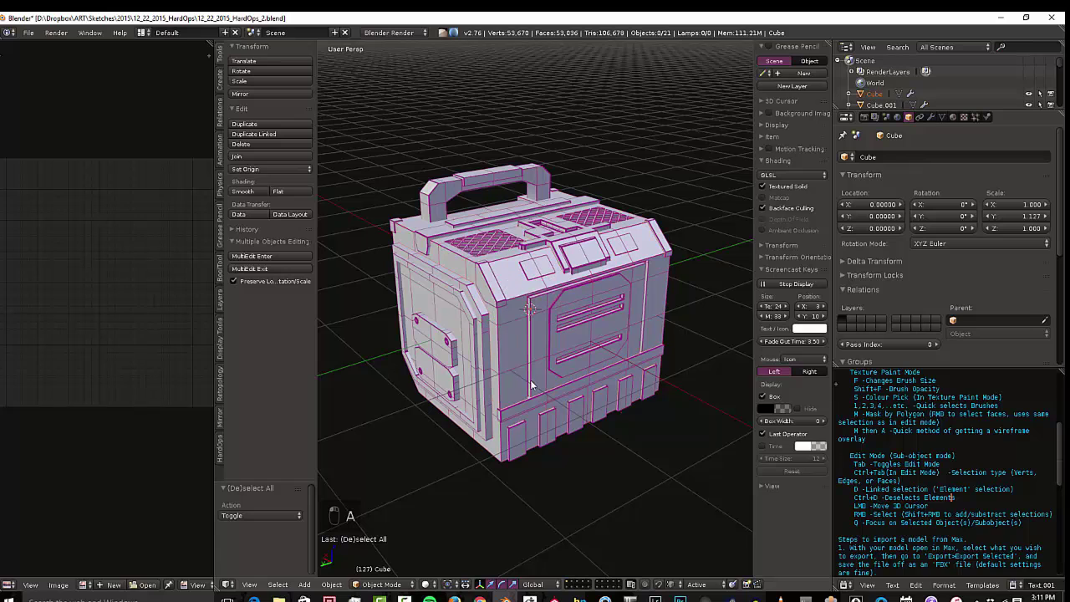
pyautogui.hotkey('ctrl', 's')
pyautogui.click(526, 383)
# Step: Combine all 21 parts with MultiEdit, triangulate every face, and return to object mode
pyautogui.rightClick(519, 385)
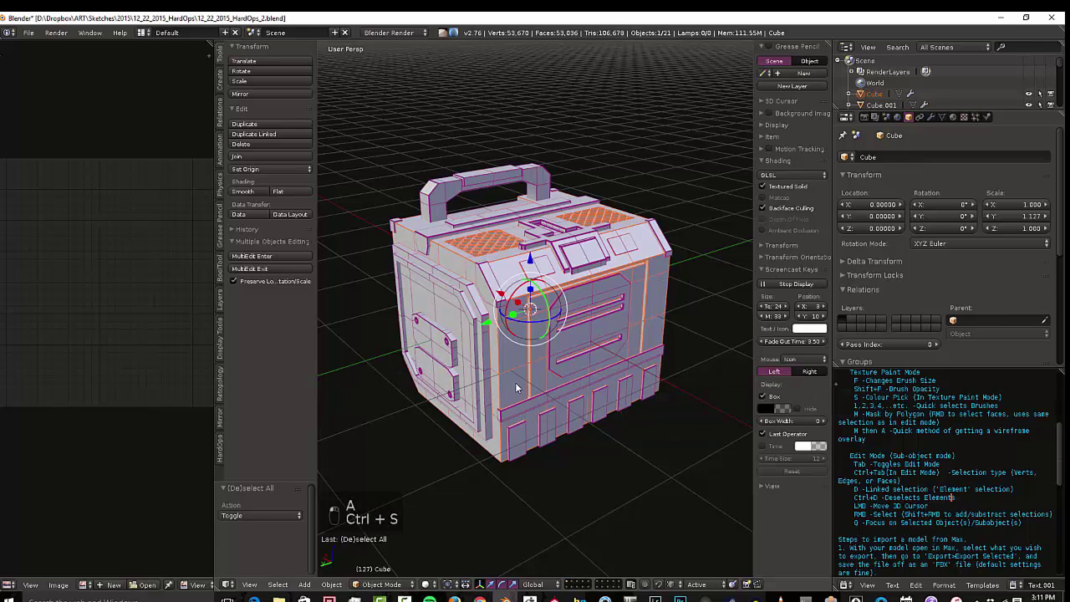
pyautogui.press('a')
pyautogui.press('a')
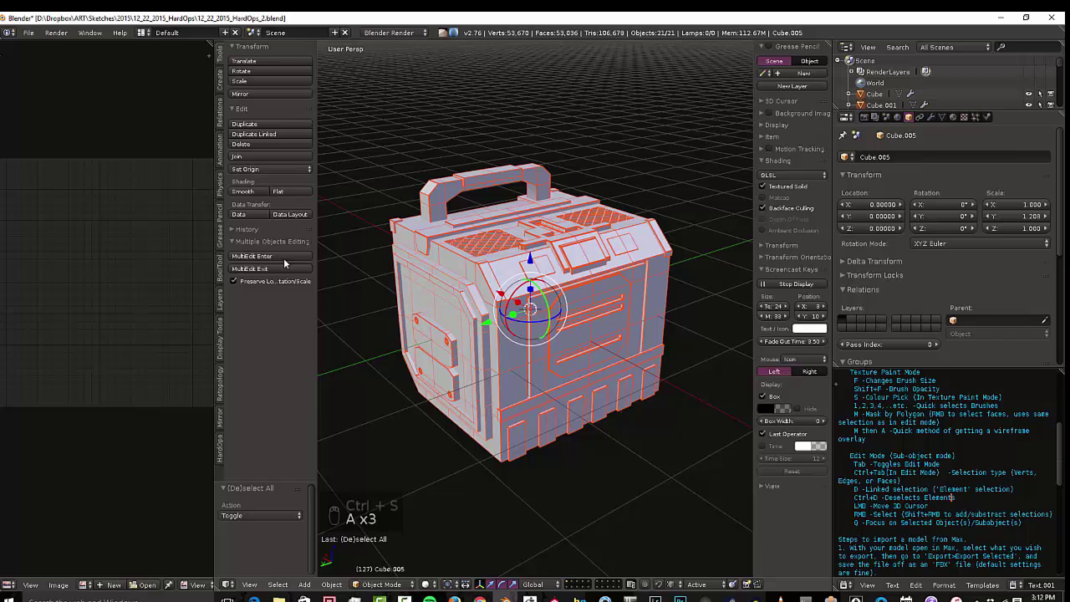
pyautogui.click(285, 255)
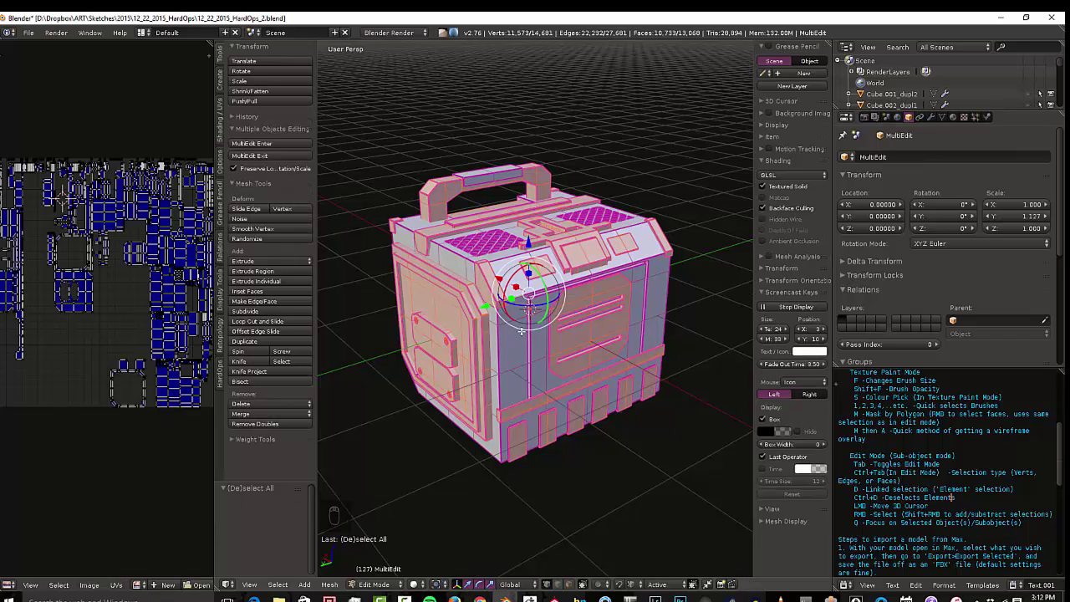
pyautogui.press('a')
pyautogui.press('a')
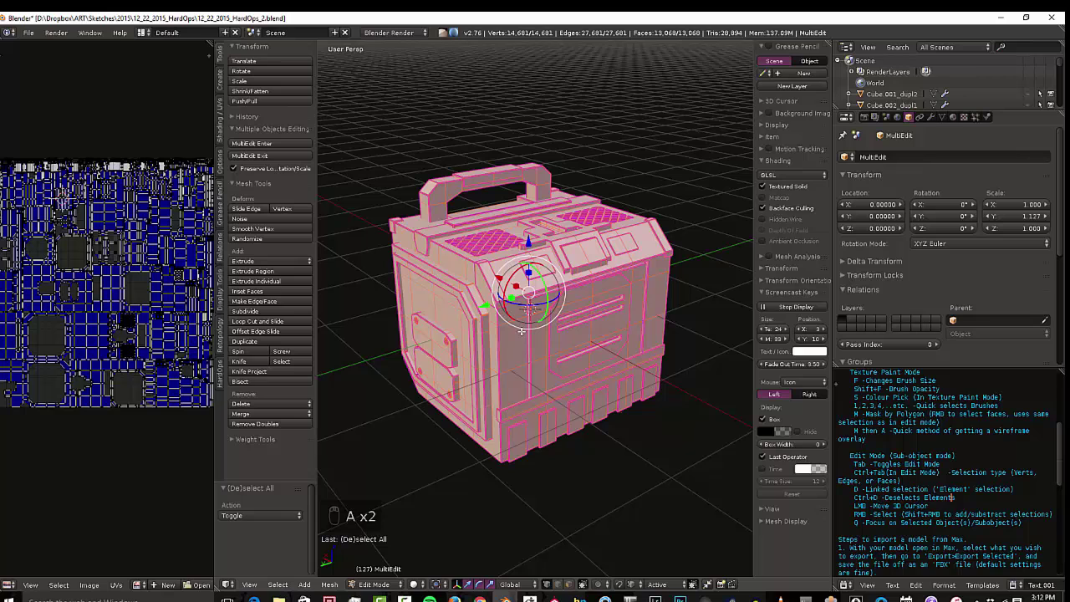
pyautogui.hotkey('ctrl', 't')
pyautogui.press('a')
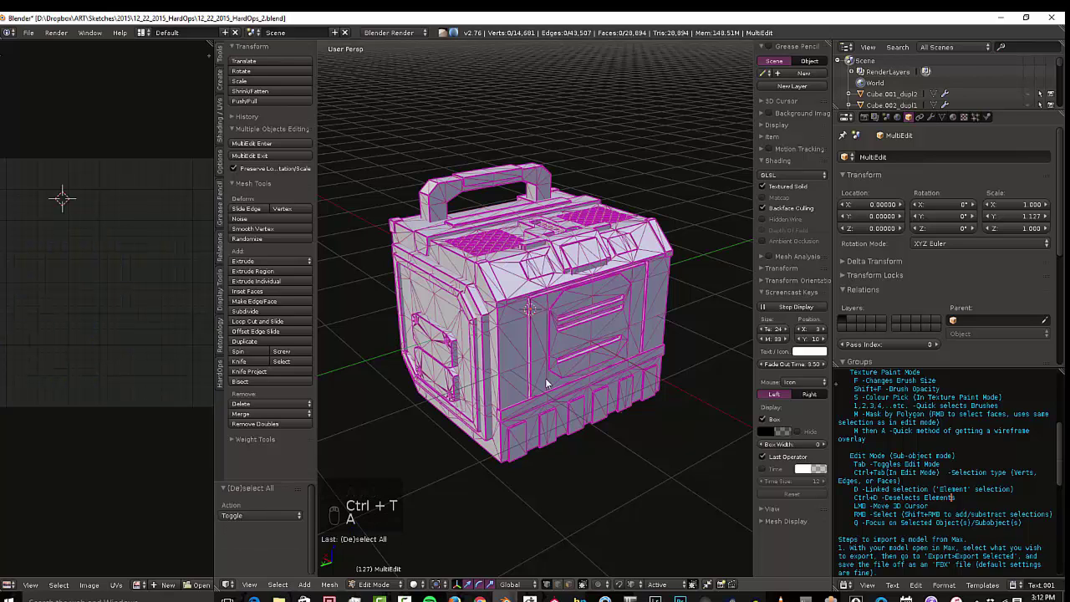
pyautogui.press('Tab')
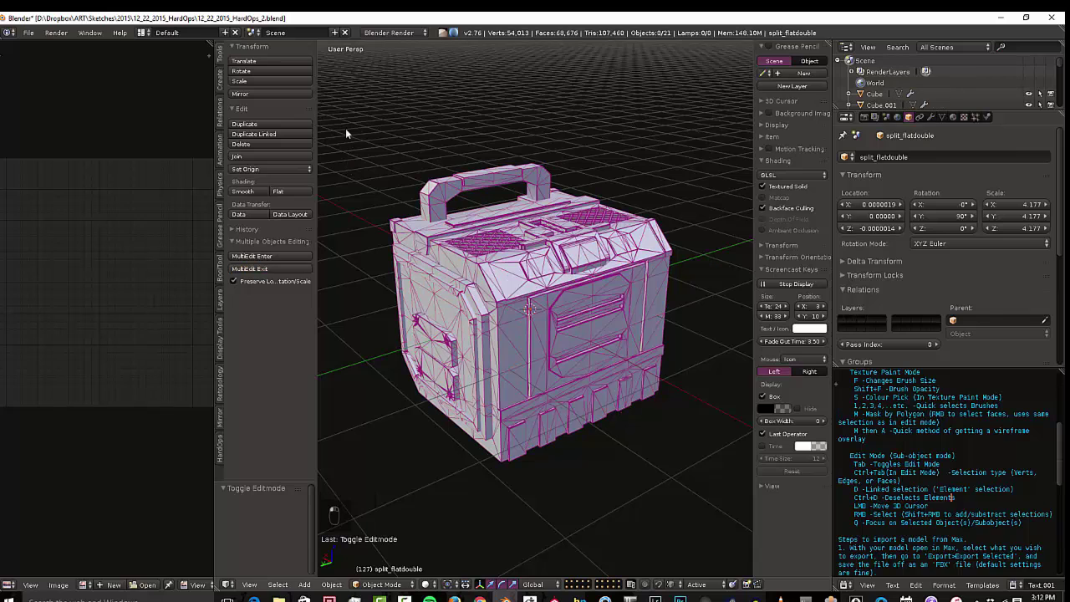
# Step: Select the triangulated model and start a Wavefront OBJ export
pyautogui.press('a')
pyautogui.click(29, 32)
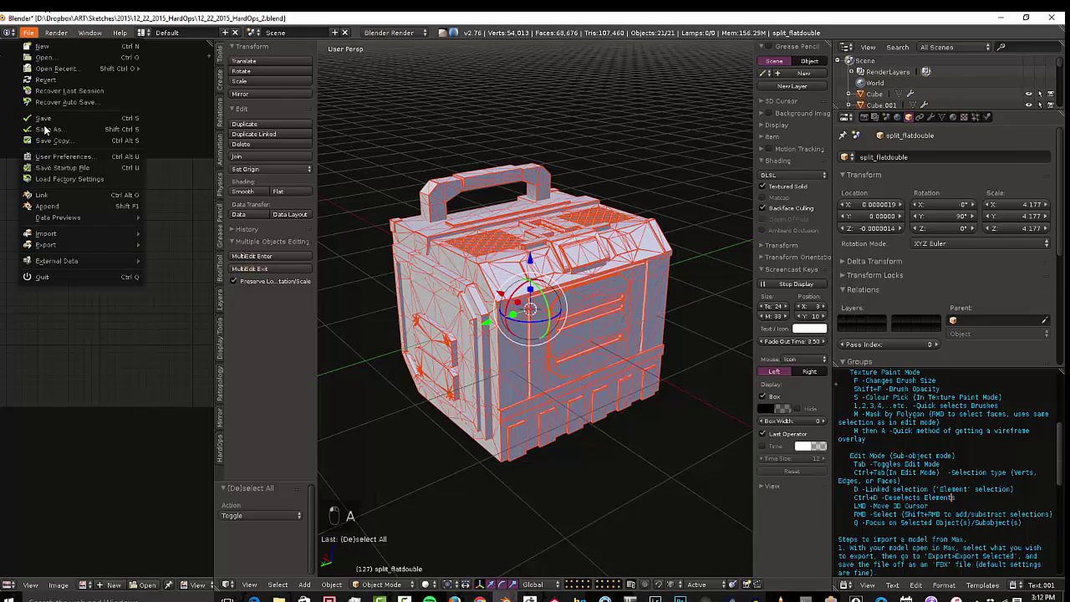
pyautogui.click(29, 33)
pyautogui.moveTo(46, 244)
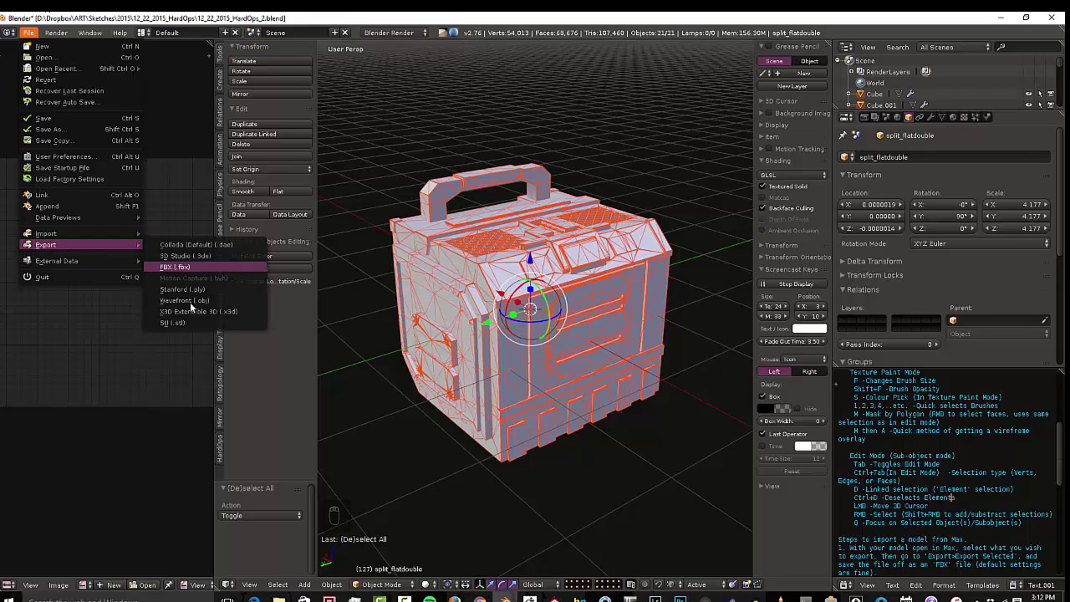
pyautogui.click(190, 301)
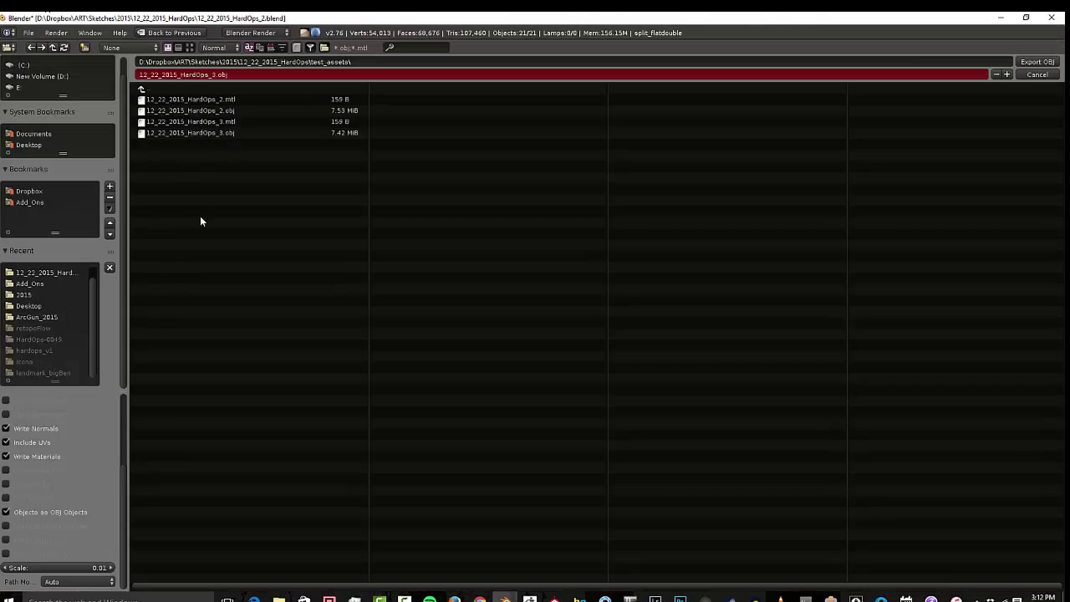
# Step: Add the _Tris suffix to the file name and export the OBJ
pyautogui.click(218, 74)
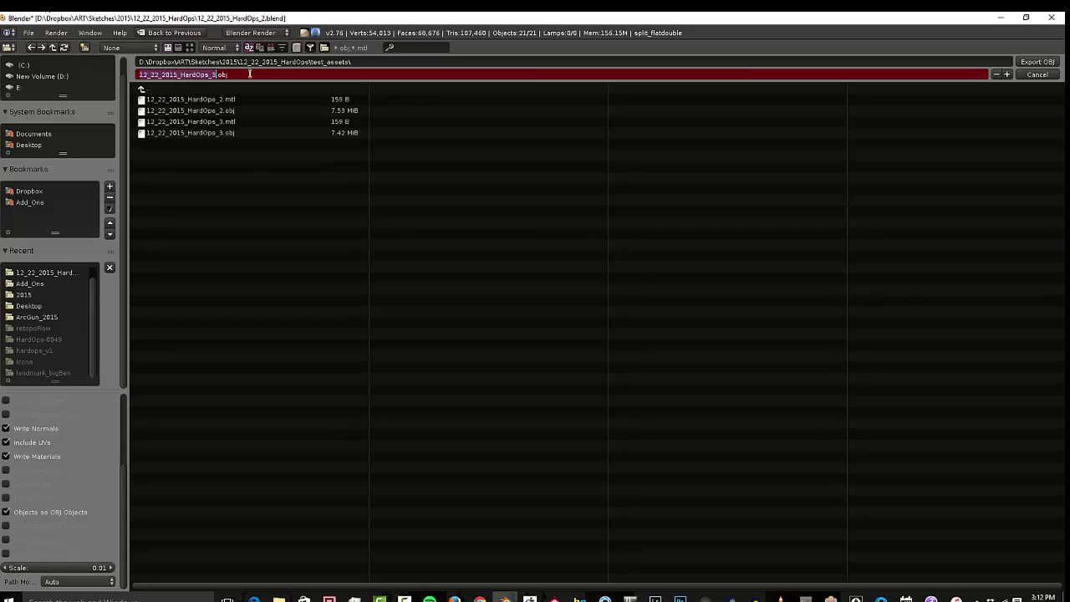
pyautogui.press('Right')
pyautogui.press('BackSpace')
pyautogui.write('NGA')
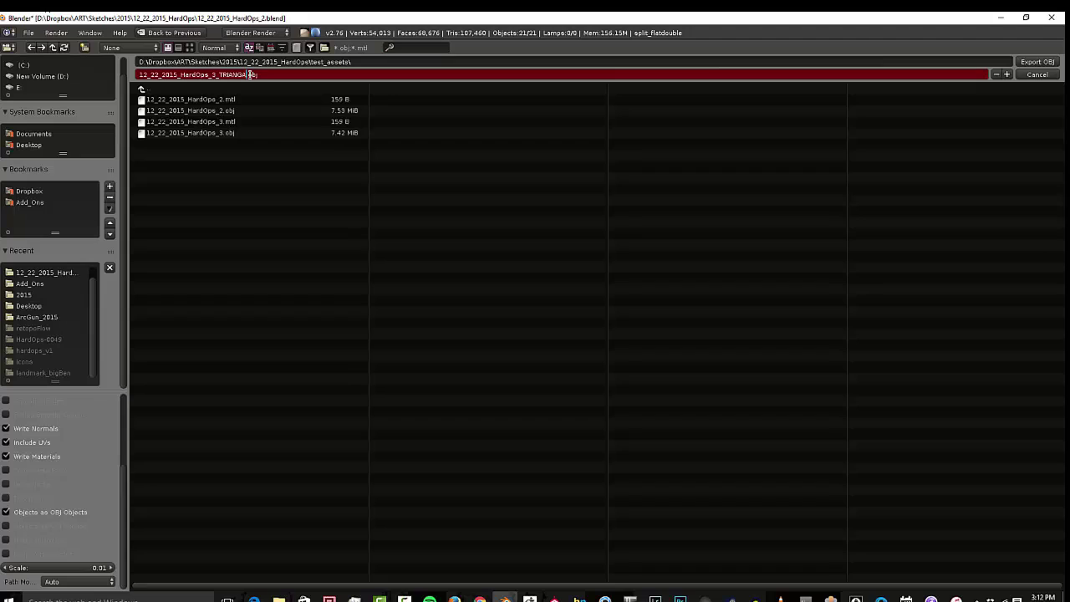
pyautogui.press('BackSpace')
pyautogui.press('BackSpace')
pyautogui.press('BackSpace')
pyautogui.click(1044, 62)
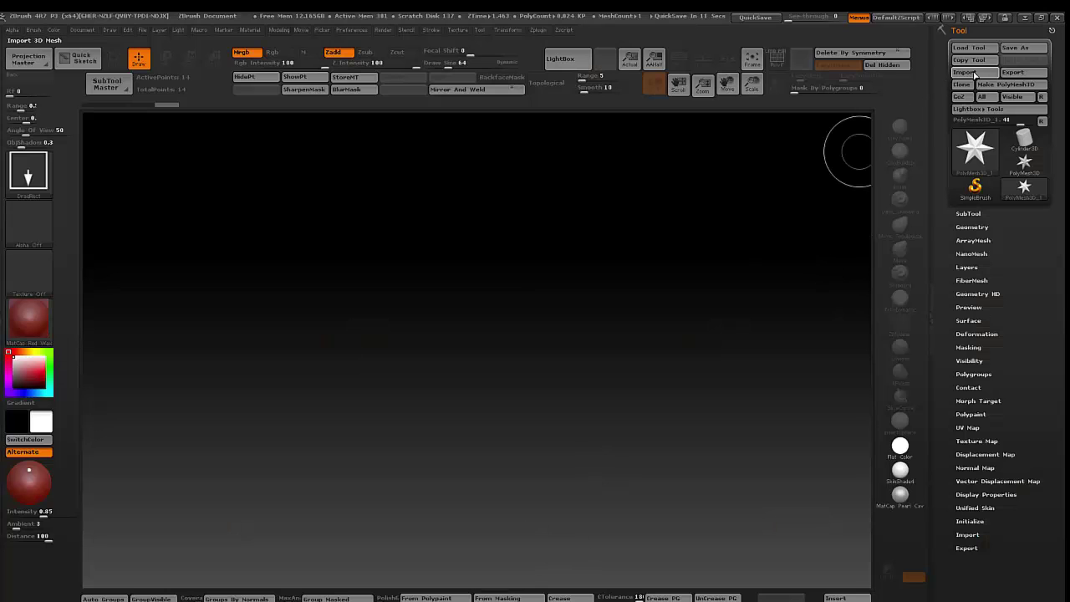
# Step: Try importing 12_22_2015_HardOps_3_Tris.obj as quads and triangles, then dismiss the error
pyautogui.click(974, 74)
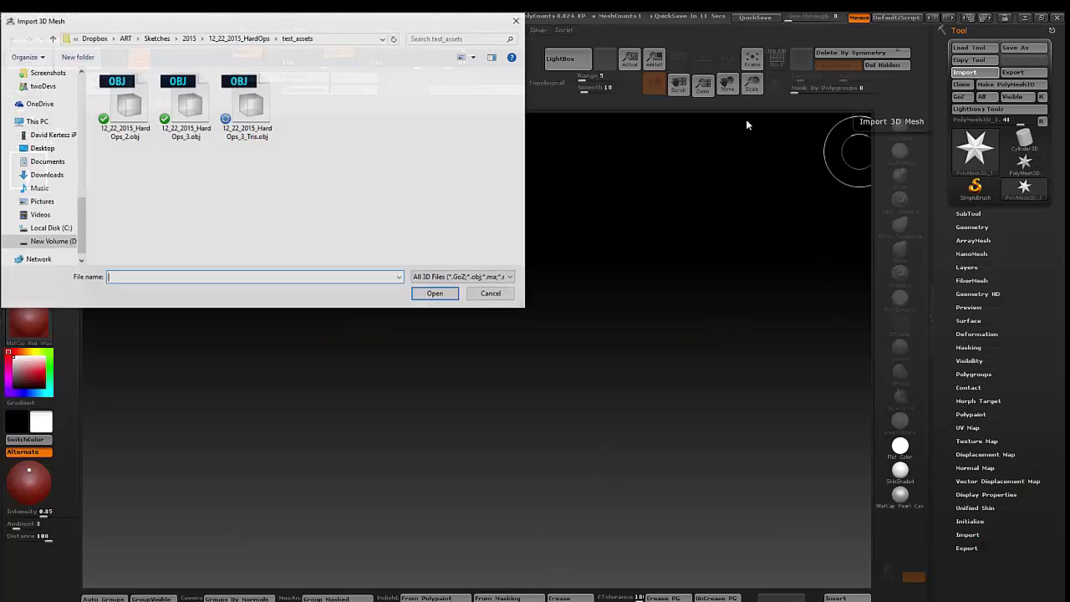
pyautogui.click(253, 117)
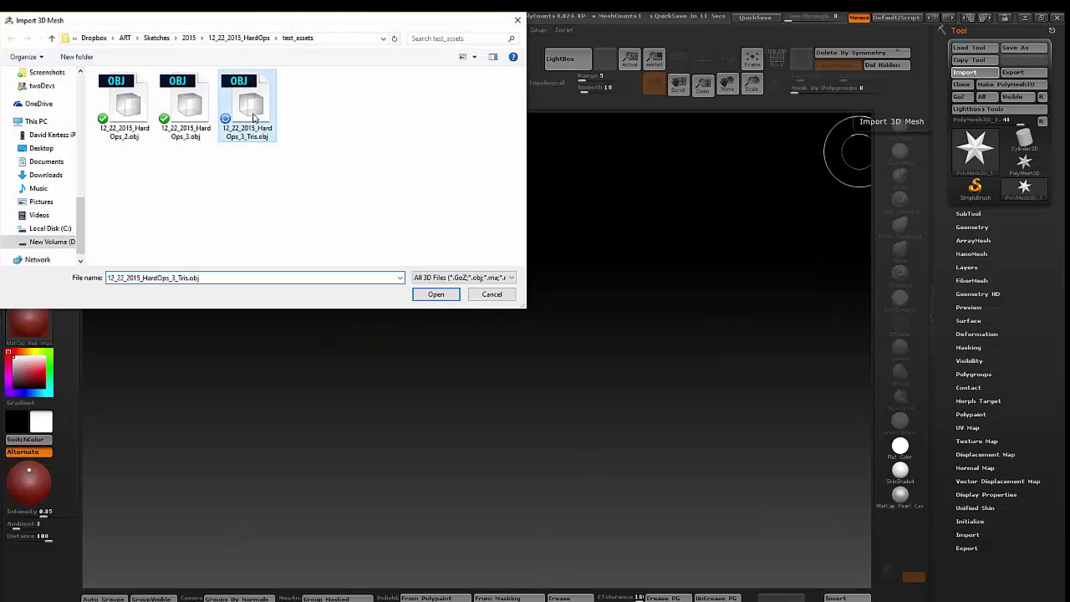
pyautogui.click(434, 296)
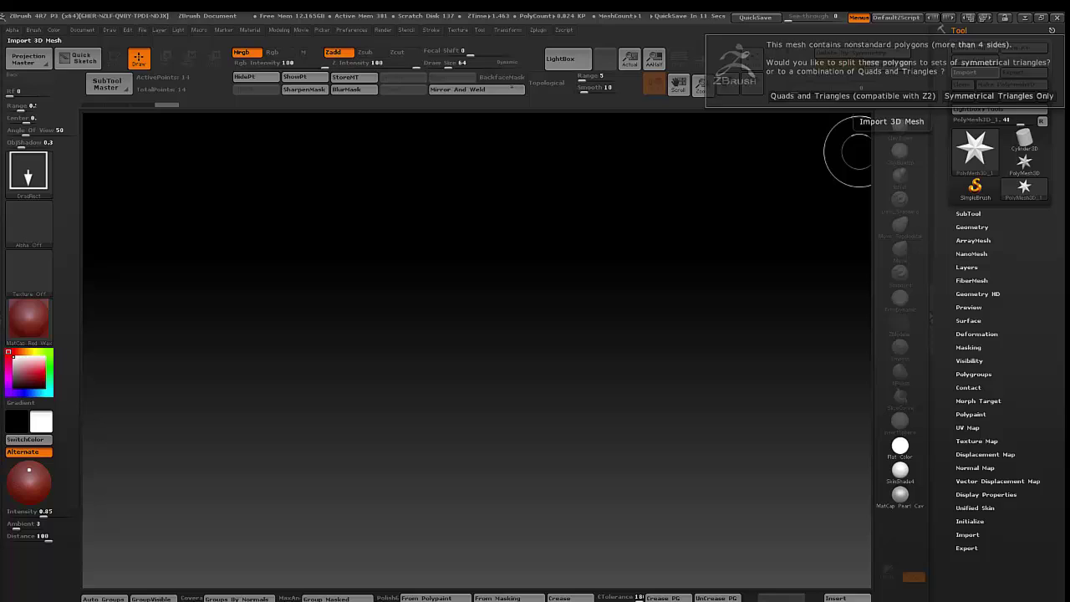
pyautogui.click(775, 100)
pyautogui.click(590, 346)
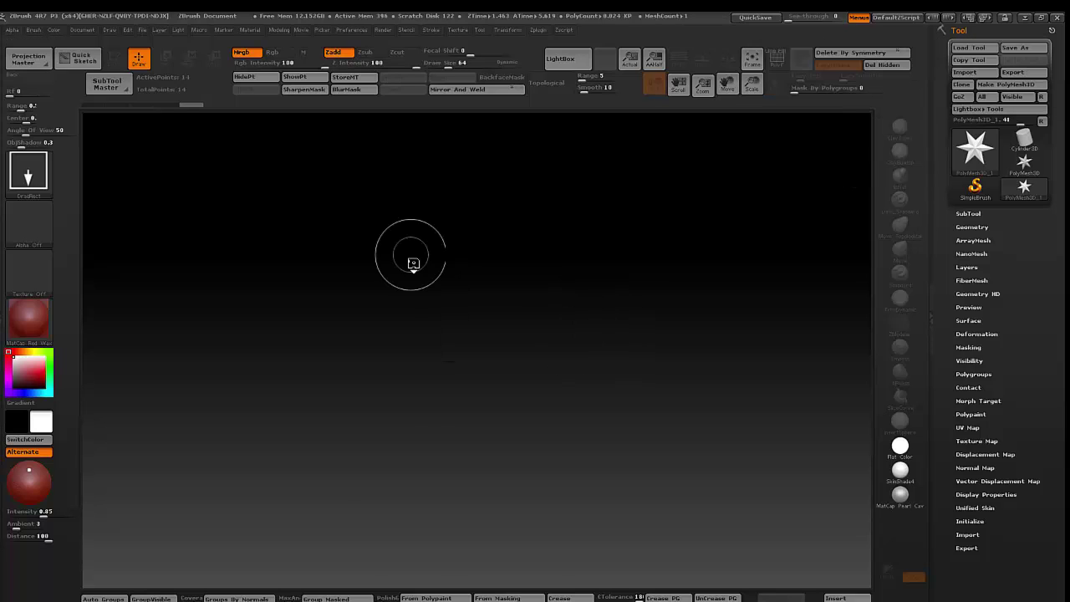
# Step: Draw the star, then retry the Tris OBJ import with symmetrical triangles and dismiss the error
pyautogui.moveTo(413, 261); pyautogui.dragTo(712, 234)
pyautogui.click(978, 74)
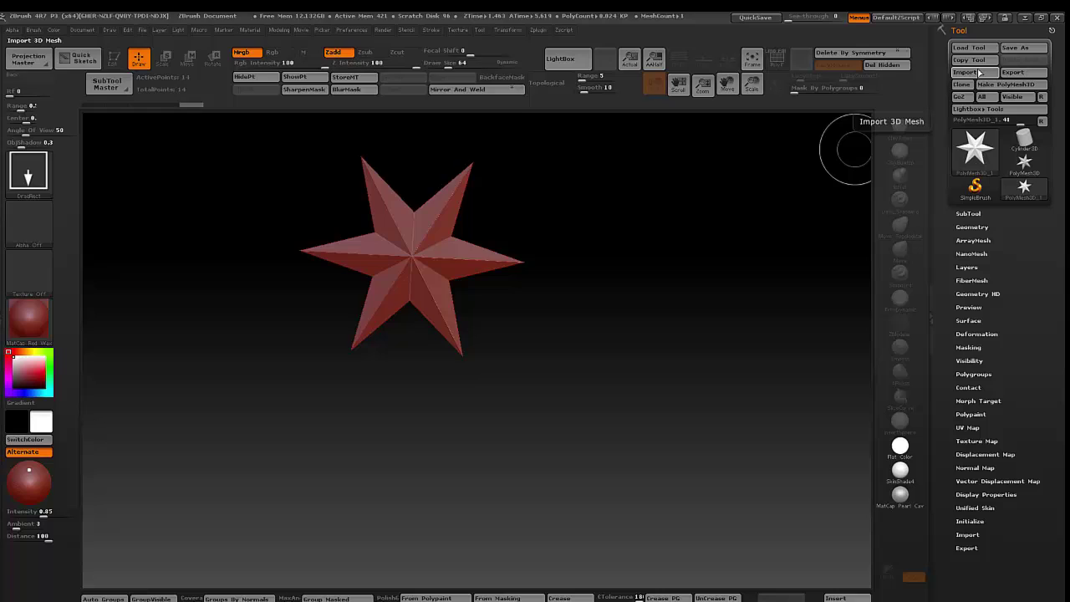
pyautogui.doubleClick(251, 109)
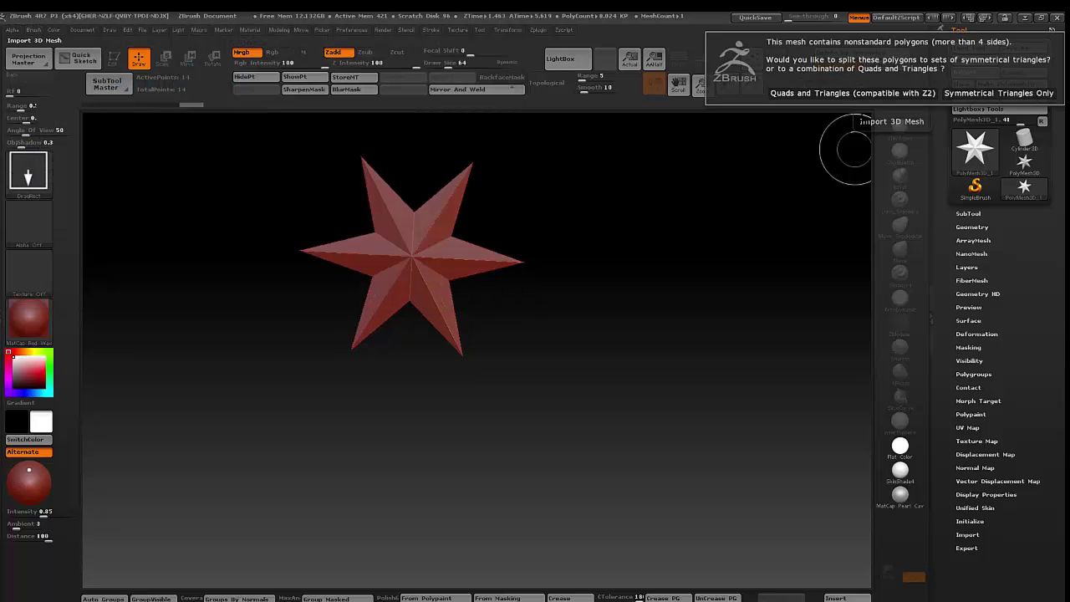
pyautogui.click(966, 93)
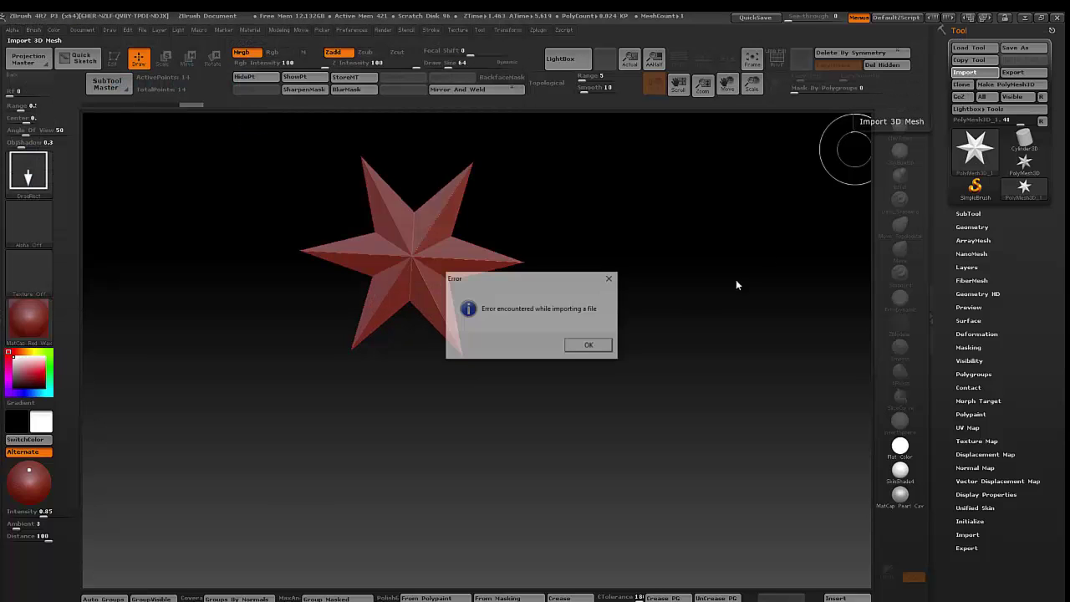
pyautogui.click(590, 346)
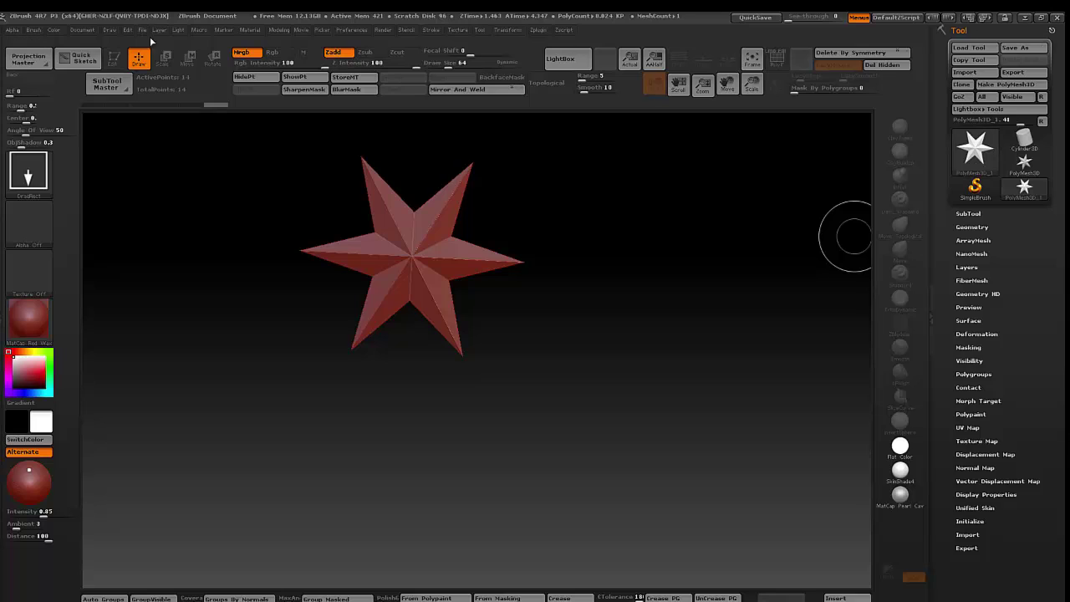
# Step: Start a new empty ZBrush document without saving and return to Blender
pyautogui.click(82, 30)
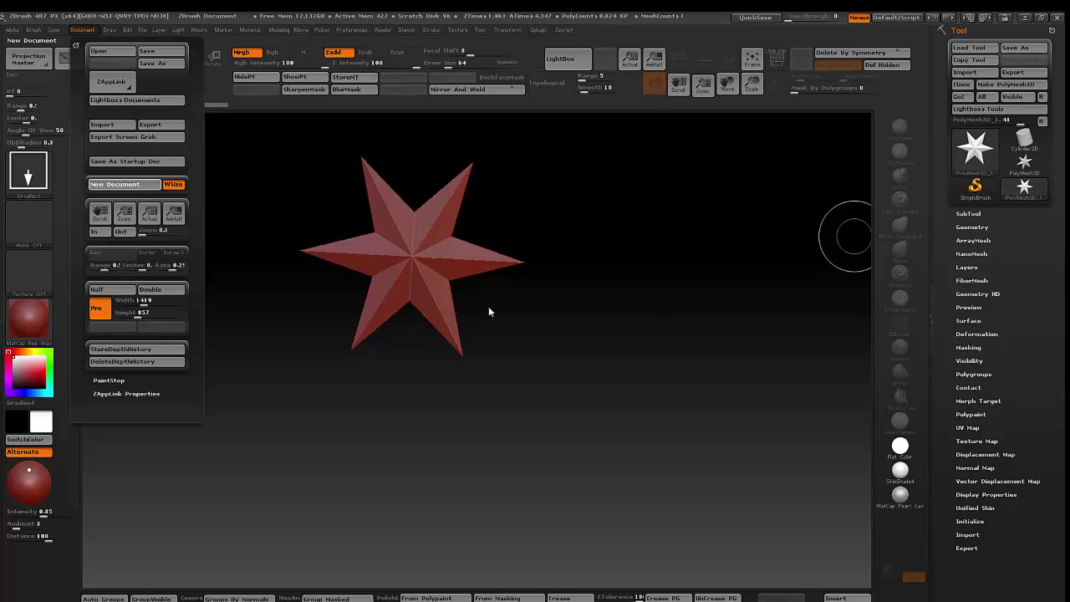
pyautogui.click(114, 184)
pyautogui.click(569, 346)
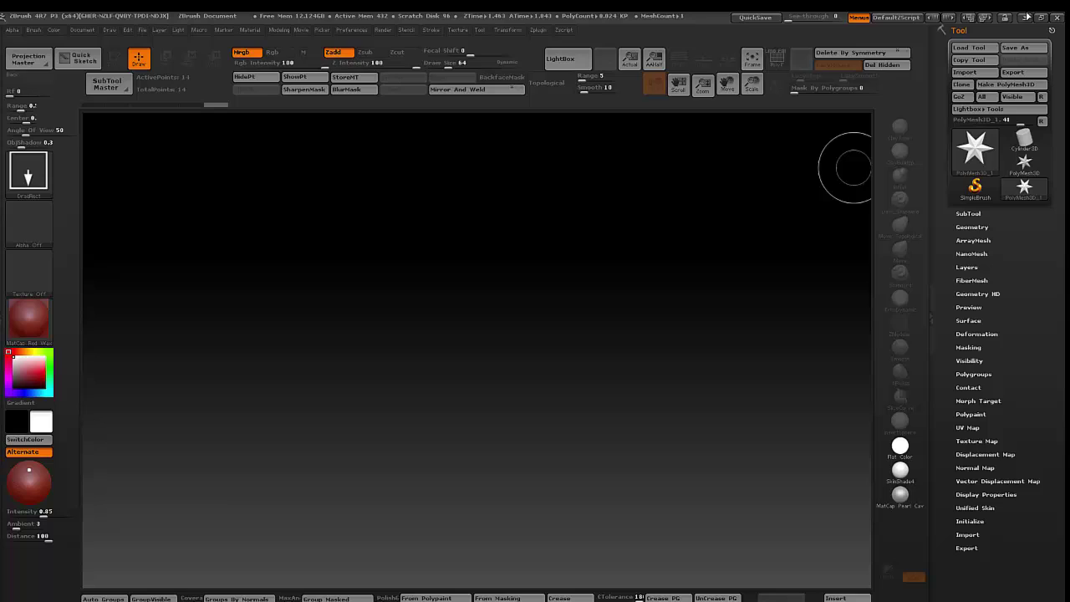
pyautogui.click(1025, 17)
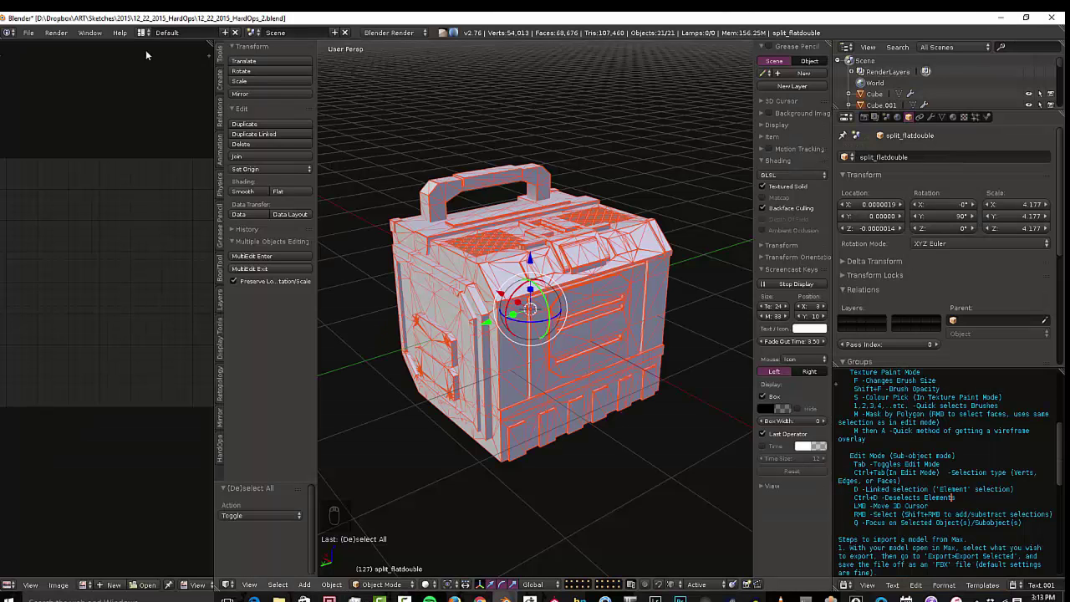
# Step: Reopen the most recent crate .blend file and select all its objects
pyautogui.click(28, 32)
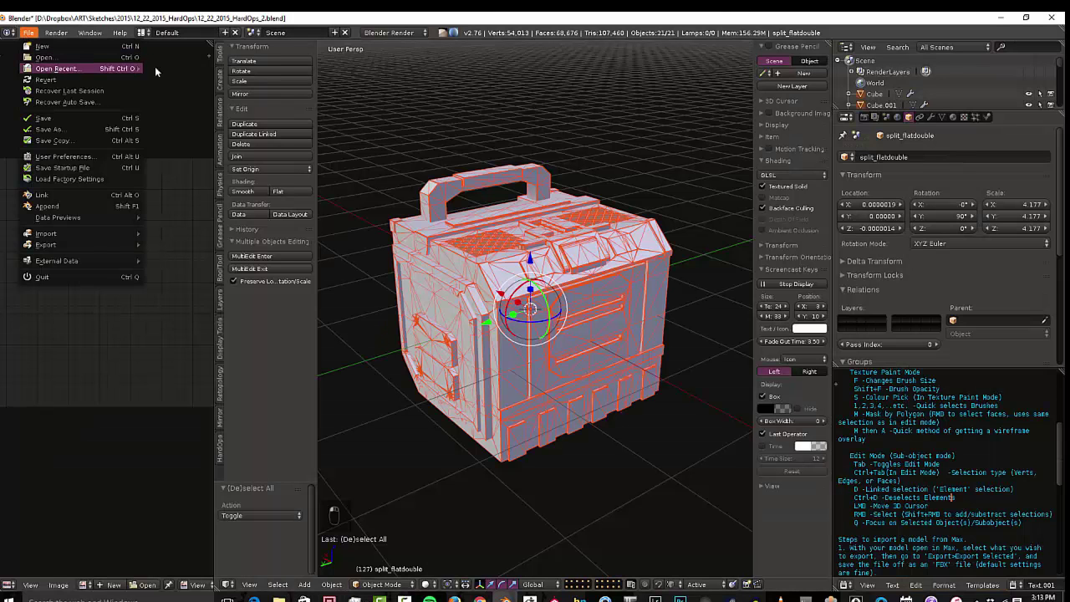
pyautogui.moveTo(83, 69)
pyautogui.click(197, 68)
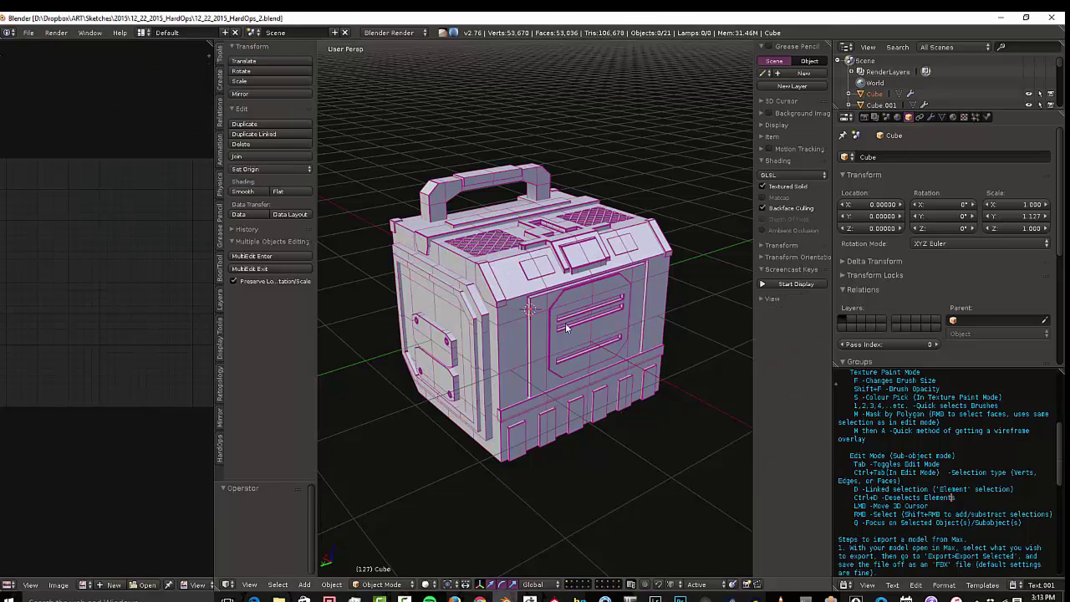
pyautogui.press('a')
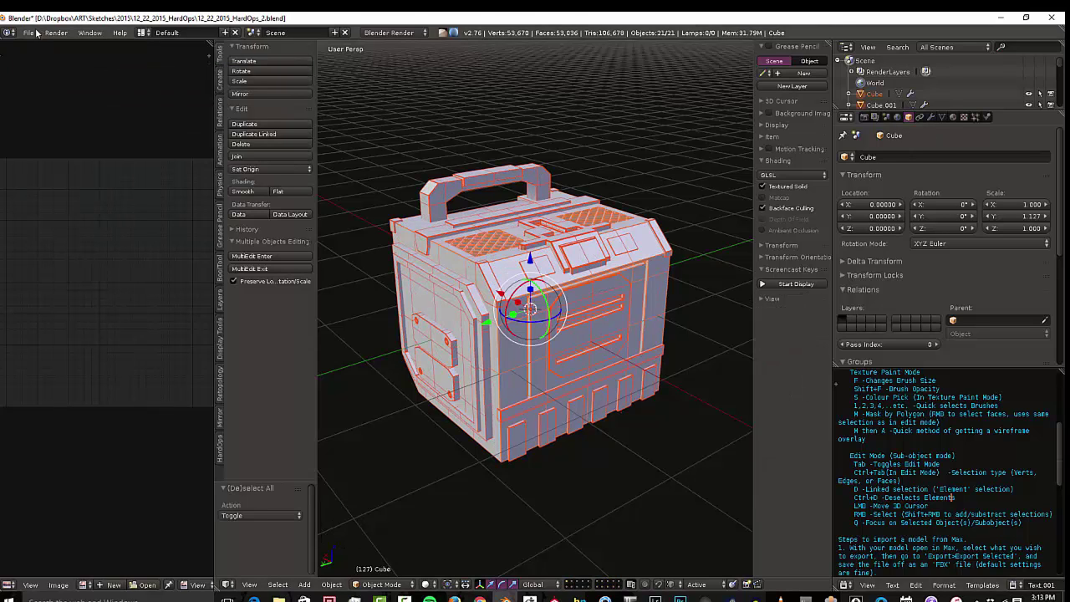
# Step: Remove the user-installed Import-Export: GoB add-on in User Preferences
pyautogui.click(28, 32)
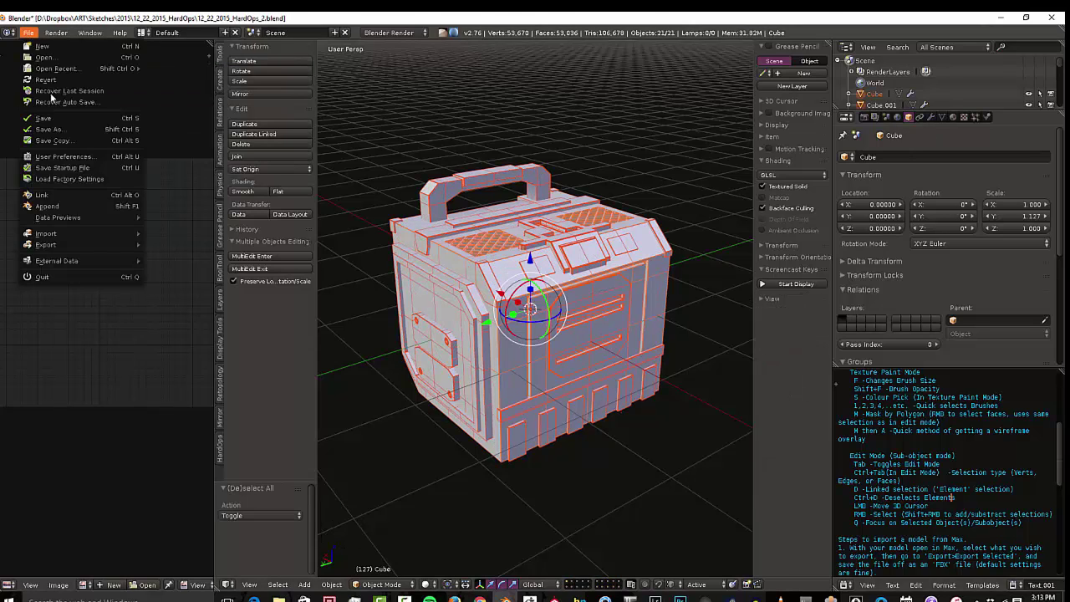
pyautogui.click(63, 158)
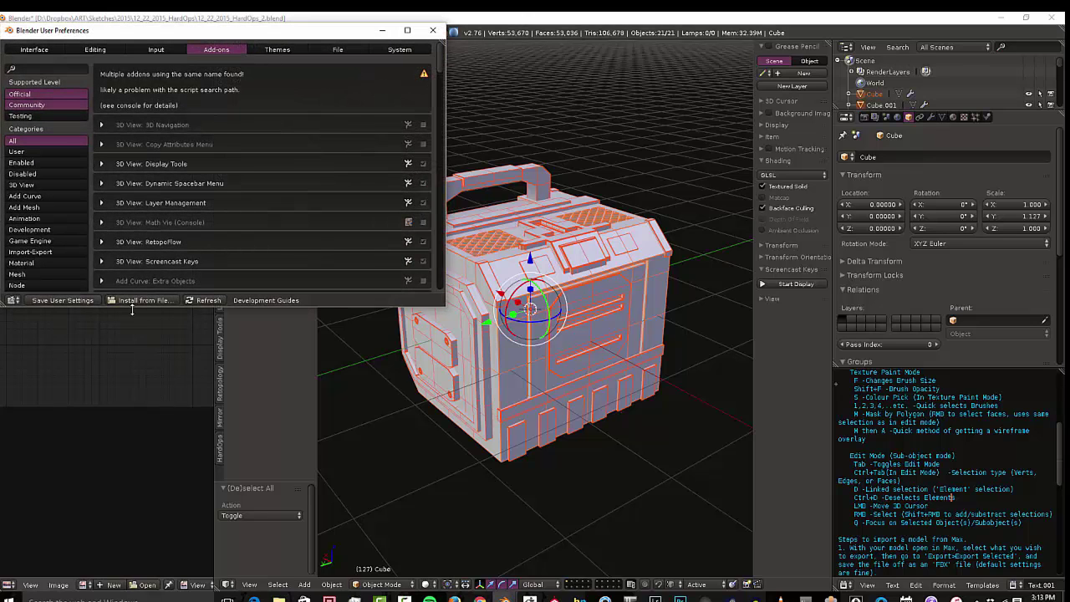
pyautogui.click(30, 152)
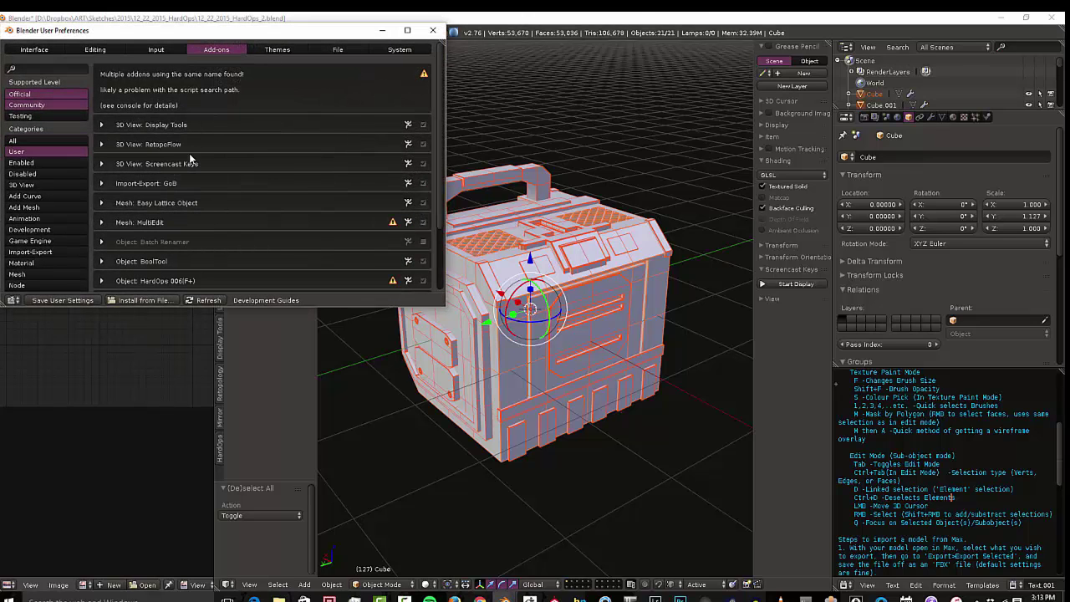
pyautogui.click(102, 183)
pyautogui.click(292, 257)
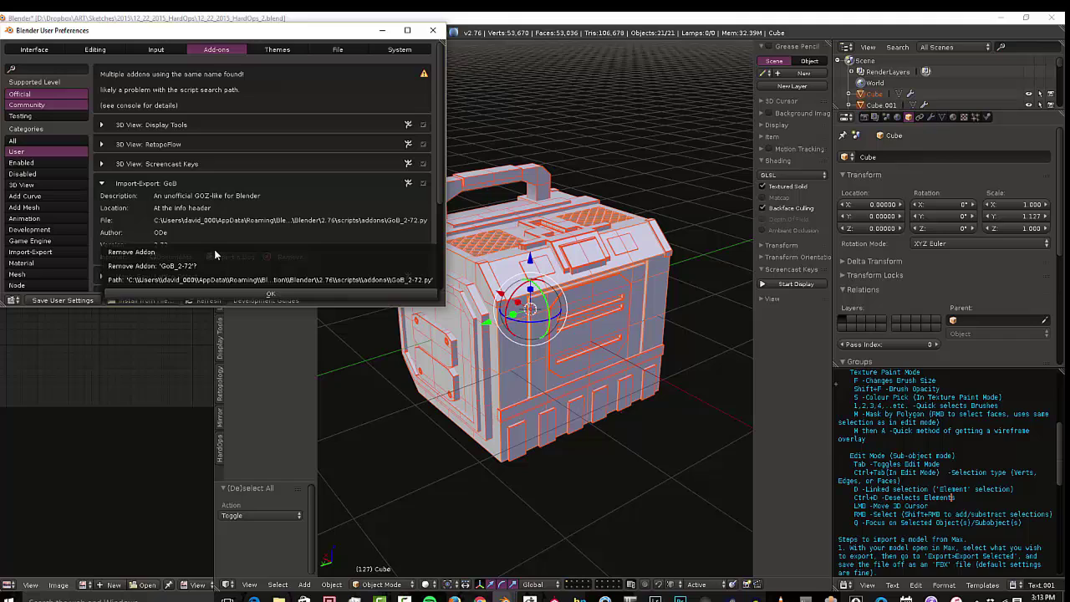
pyautogui.click(250, 296)
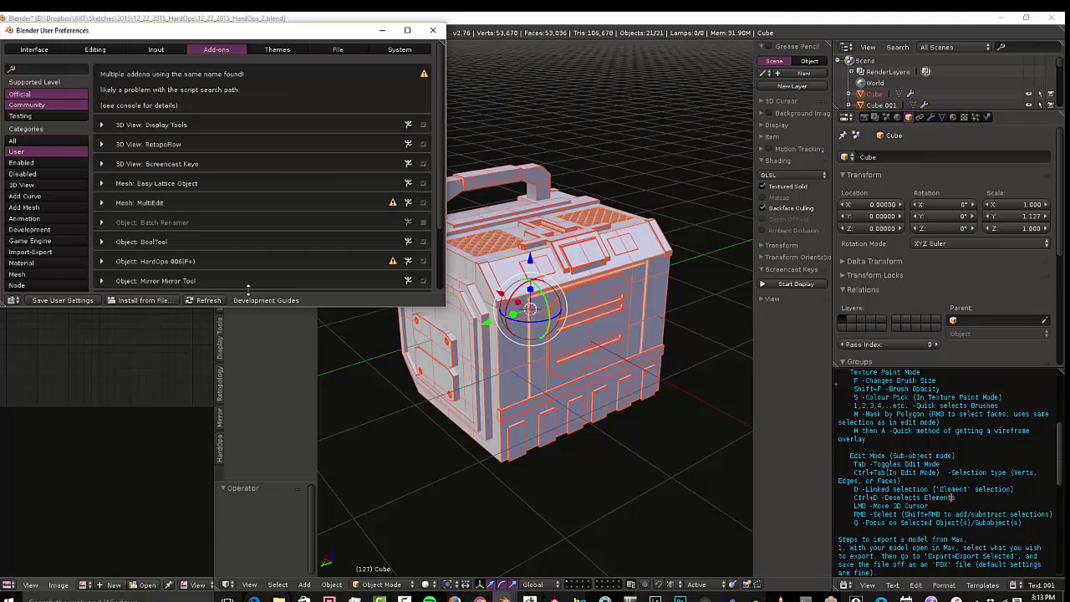
# Step: Install the GoB_2-72.py add-on file from the Add_Ons > GoB_2-72 folder
pyautogui.click(134, 301)
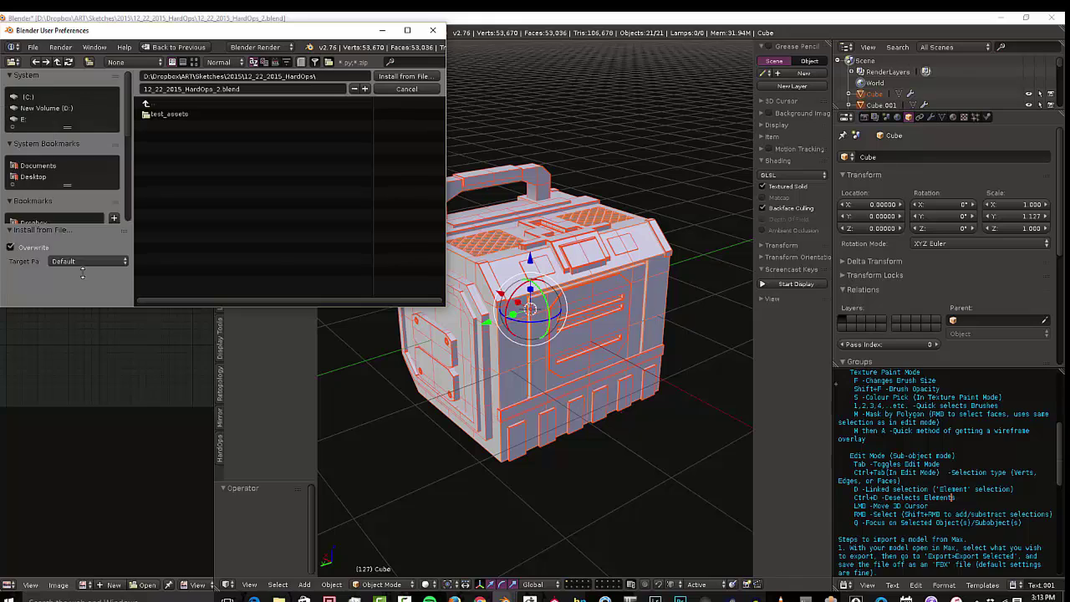
pyautogui.click(44, 235)
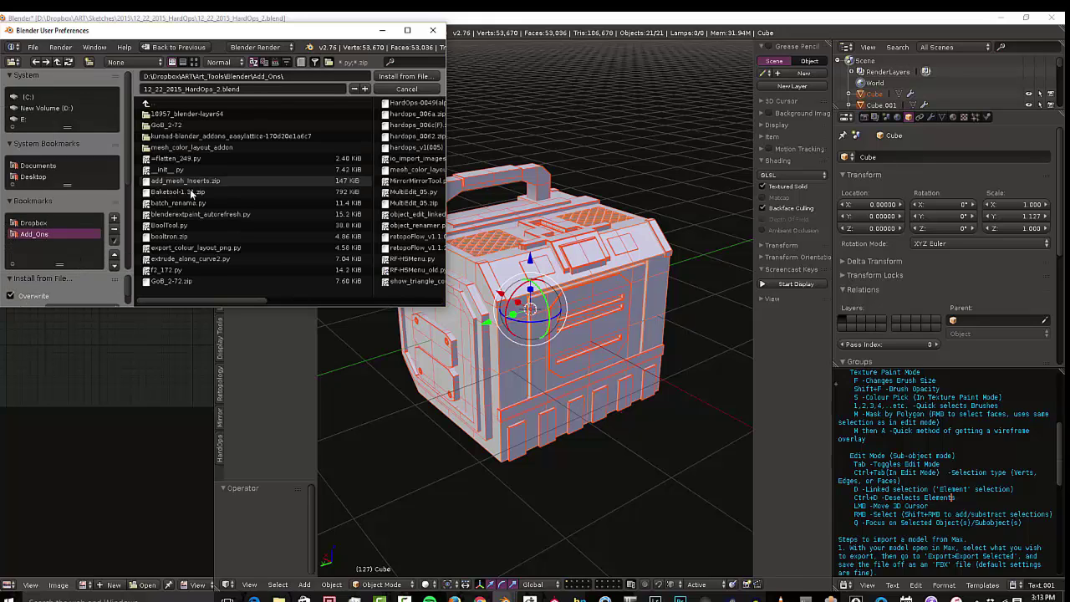
pyautogui.moveTo(219, 303); pyautogui.dragTo(260, 305)
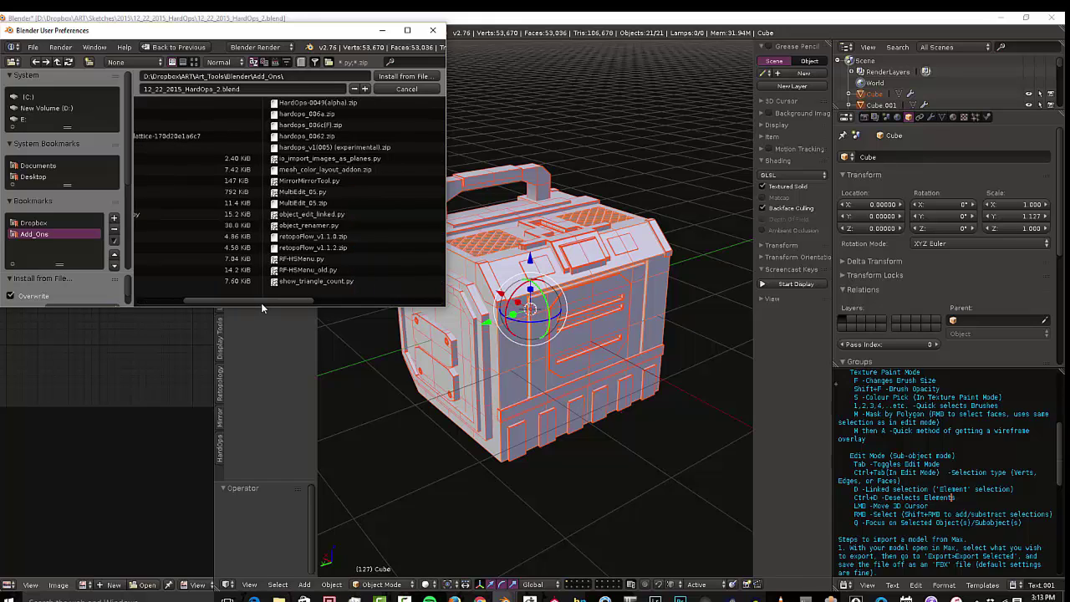
pyautogui.moveTo(261, 306); pyautogui.dragTo(315, 299)
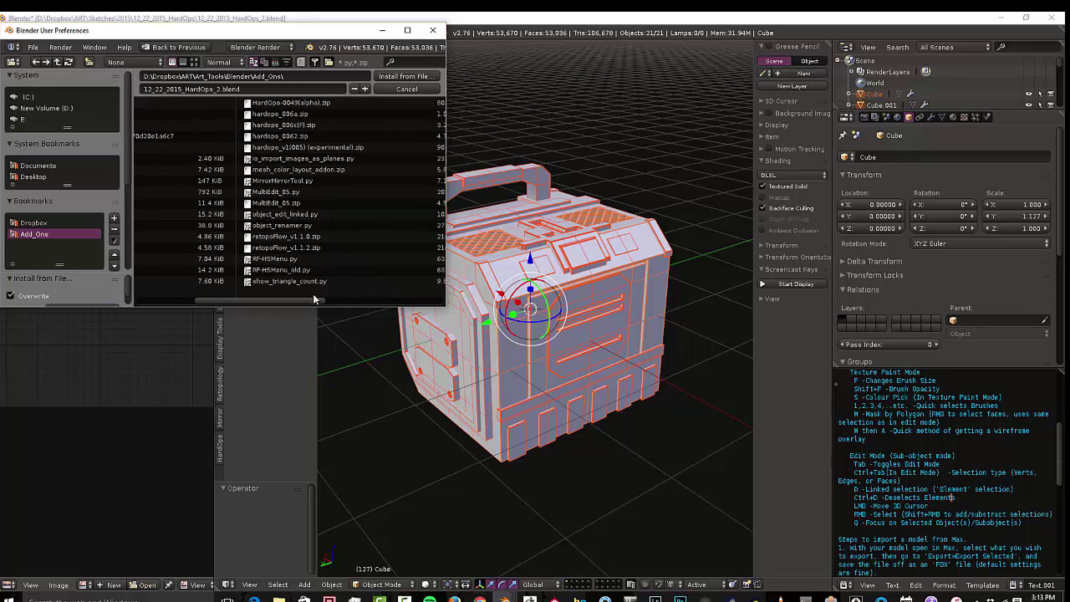
pyautogui.scroll(-3, 314, 298)
pyautogui.scroll(-3, 317, 298)
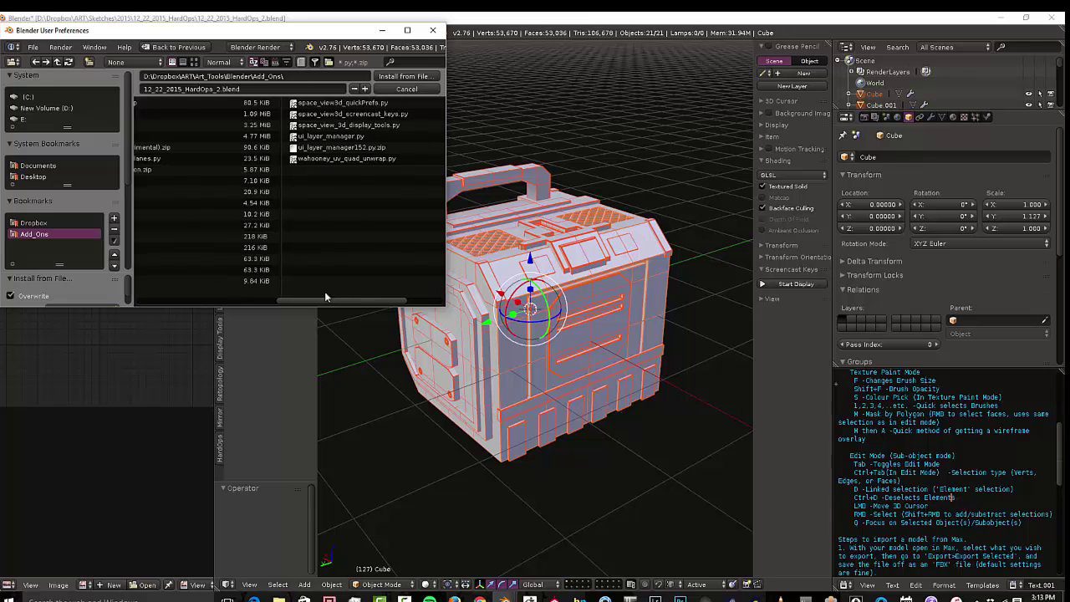
pyautogui.scroll(3, 276, 298)
pyautogui.scroll(3, 230, 302)
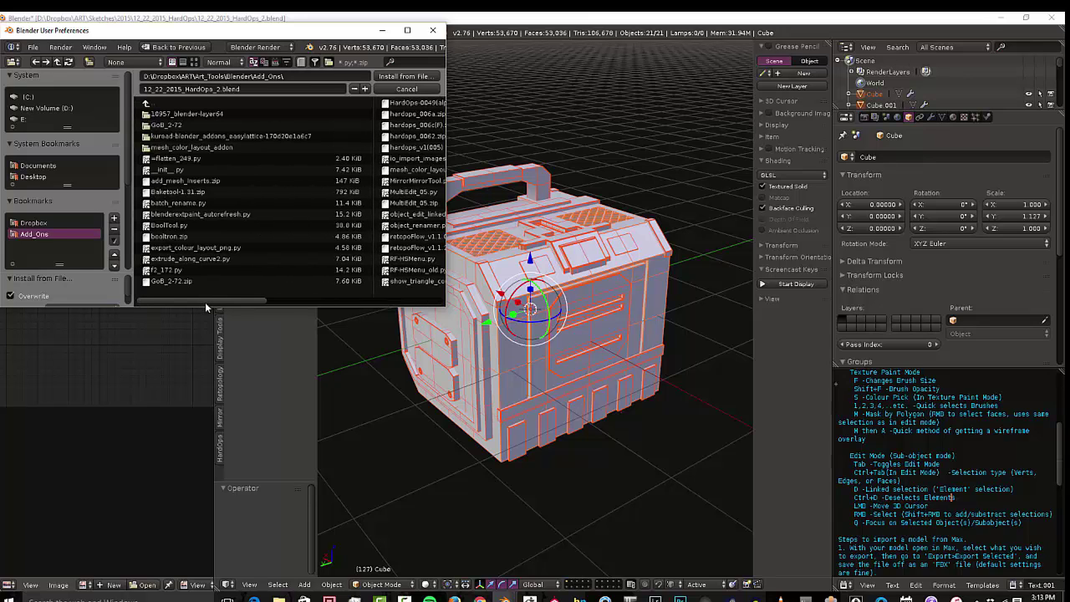
pyautogui.click(166, 125)
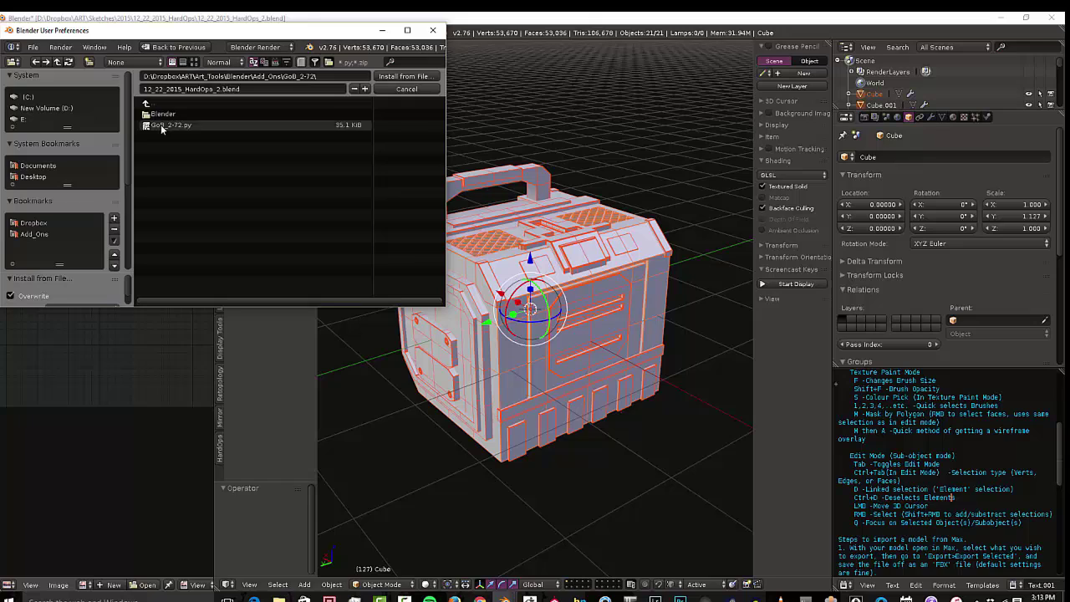
pyautogui.doubleClick(163, 127)
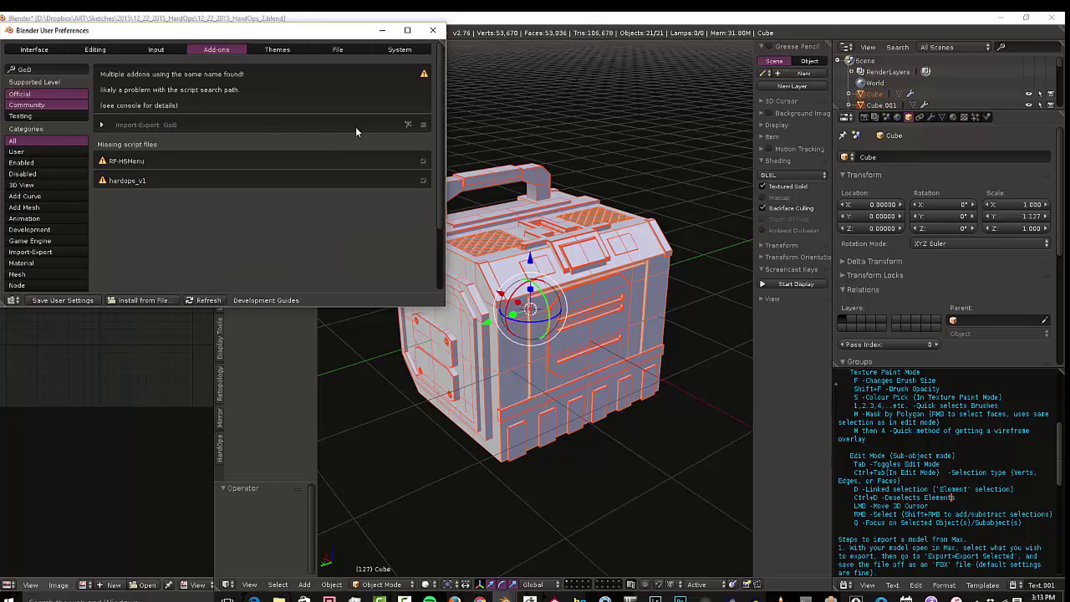
# Step: Enable the GoB add-on and keep it in the saved user settings
pyautogui.click(423, 126)
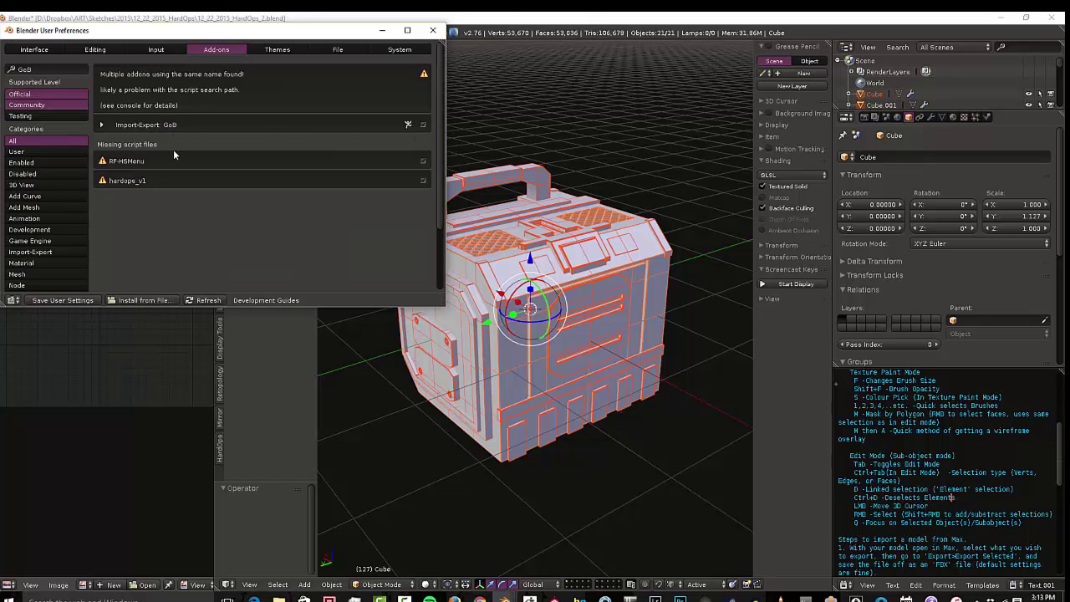
pyautogui.click(101, 126)
pyautogui.click(72, 304)
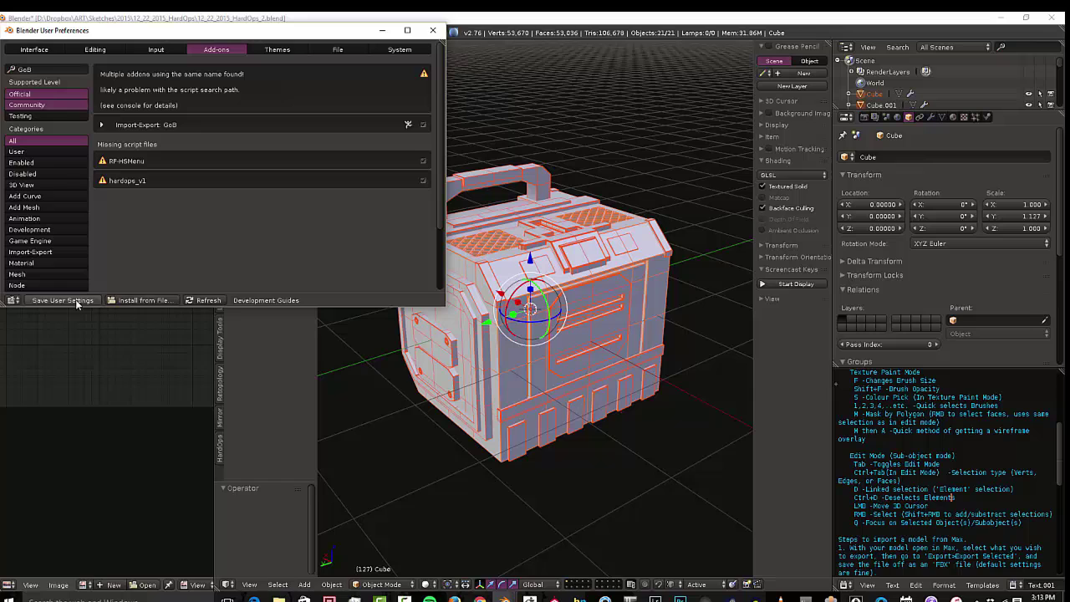
# Step: Select all crate objects and export them via GoB, arriving in ZBrush as the Cube_021 tool
pyautogui.click(434, 31)
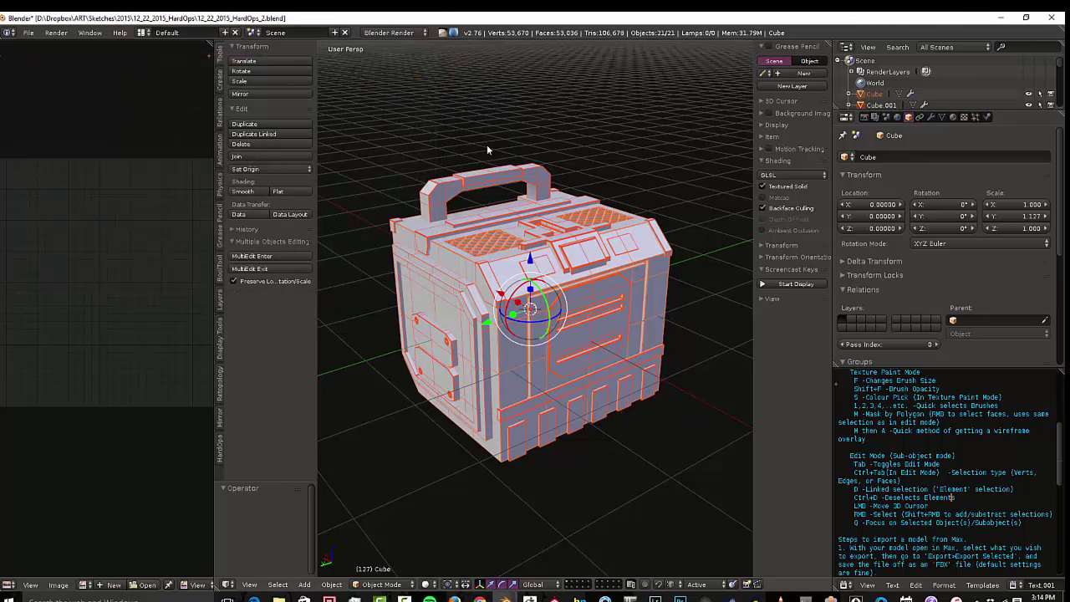
pyautogui.rightClick(539, 242)
pyautogui.press('a')
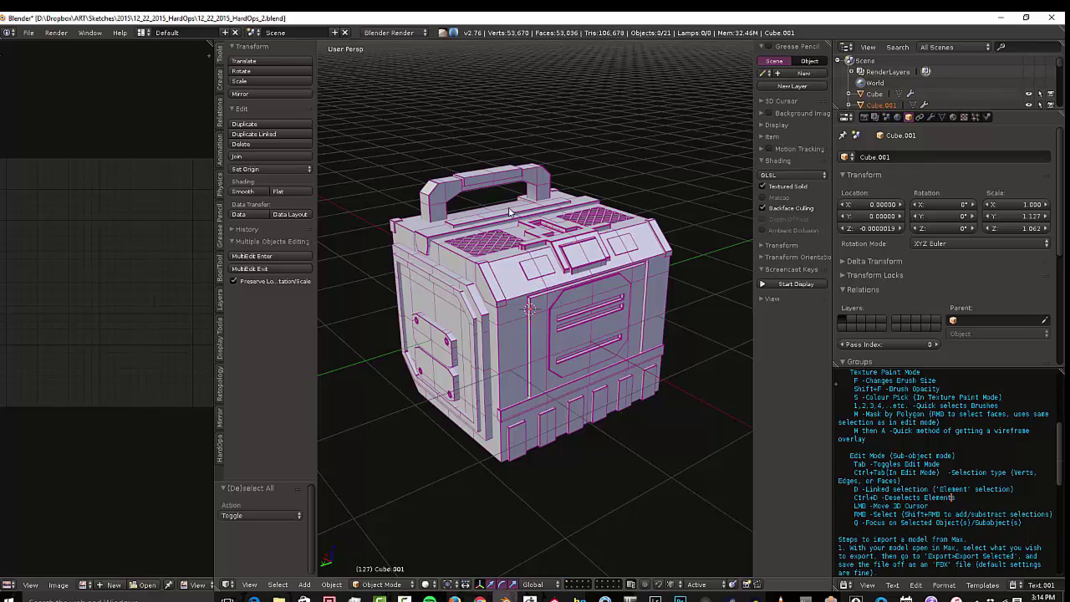
pyautogui.press('a')
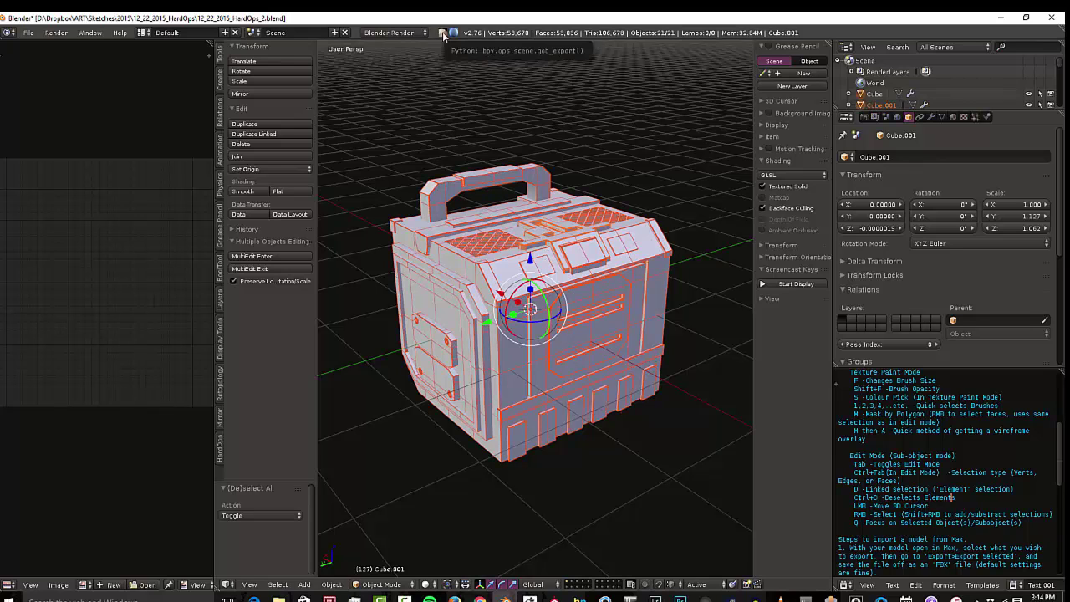
pyautogui.click(444, 33)
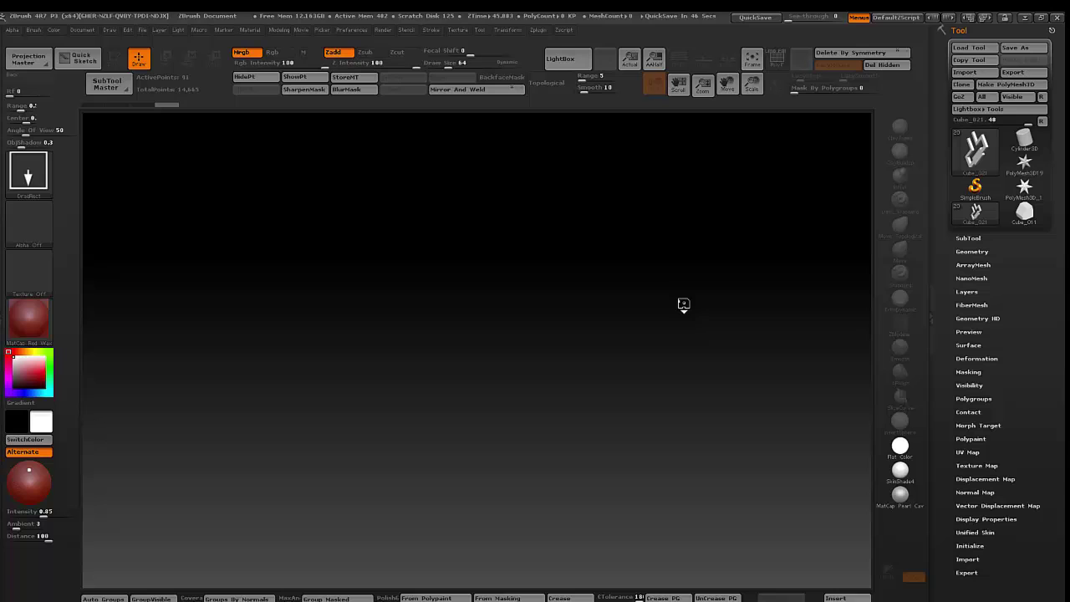
# Step: Draw the crate on the canvas in Edit mode, frame it, and apply MatCap Pearl Cavity
pyautogui.moveTo(502, 297); pyautogui.dragTo(471, 452)
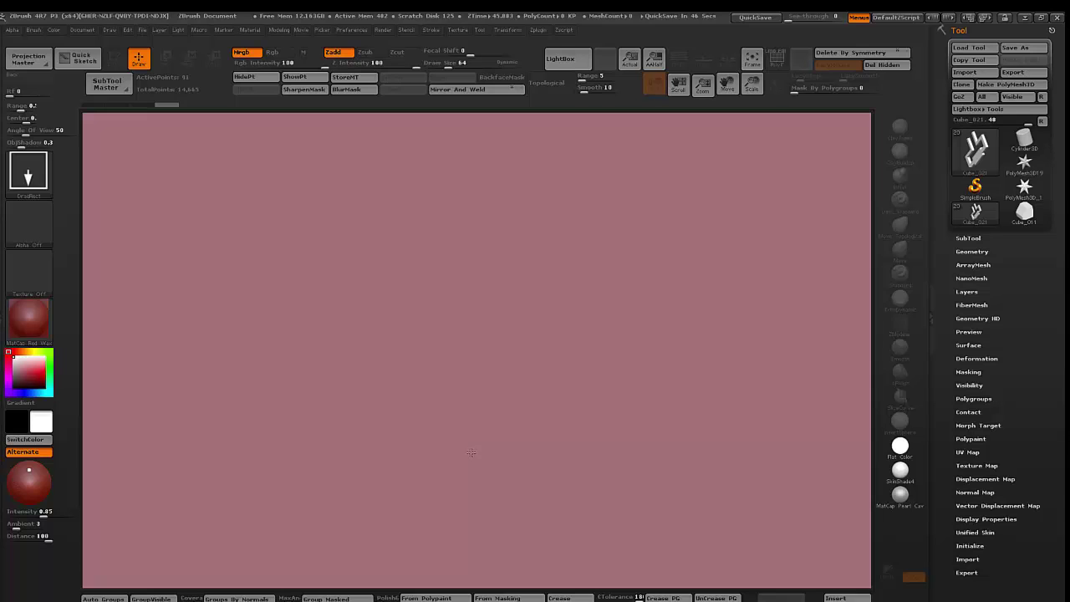
pyautogui.press('t')
pyautogui.press('f')
pyautogui.moveTo(674, 408)
pyautogui.mouseDown()
pyautogui.moveTo(681, 431)
pyautogui.moveTo(706, 116)
pyautogui.mouseUp()
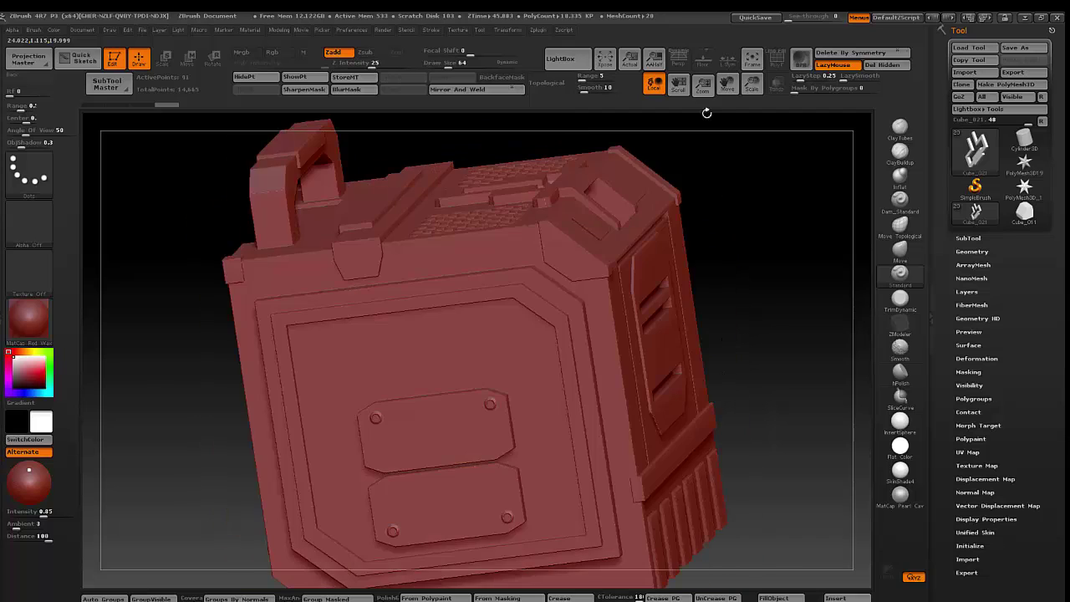
pyautogui.moveTo(711, 277)
pyautogui.keyDown('alt'); pyautogui.mouseDown()
pyautogui.moveTo(698, 335)
pyautogui.moveTo(786, 365)
pyautogui.mouseUp(); pyautogui.keyUp('alt')
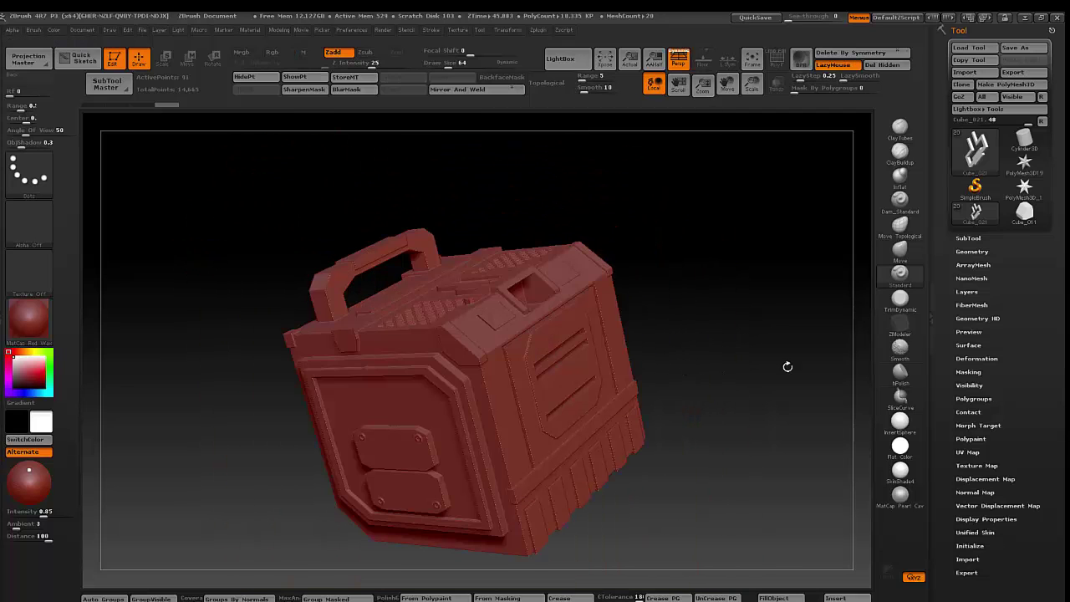
pyautogui.click(900, 502)
pyautogui.moveTo(767, 457)
pyautogui.mouseDown()
pyautogui.moveTo(692, 465)
pyautogui.moveTo(584, 500)
pyautogui.moveTo(678, 507)
pyautogui.moveTo(721, 484)
pyautogui.moveTo(714, 476)
pyautogui.moveTo(719, 514)
pyautogui.mouseUp()
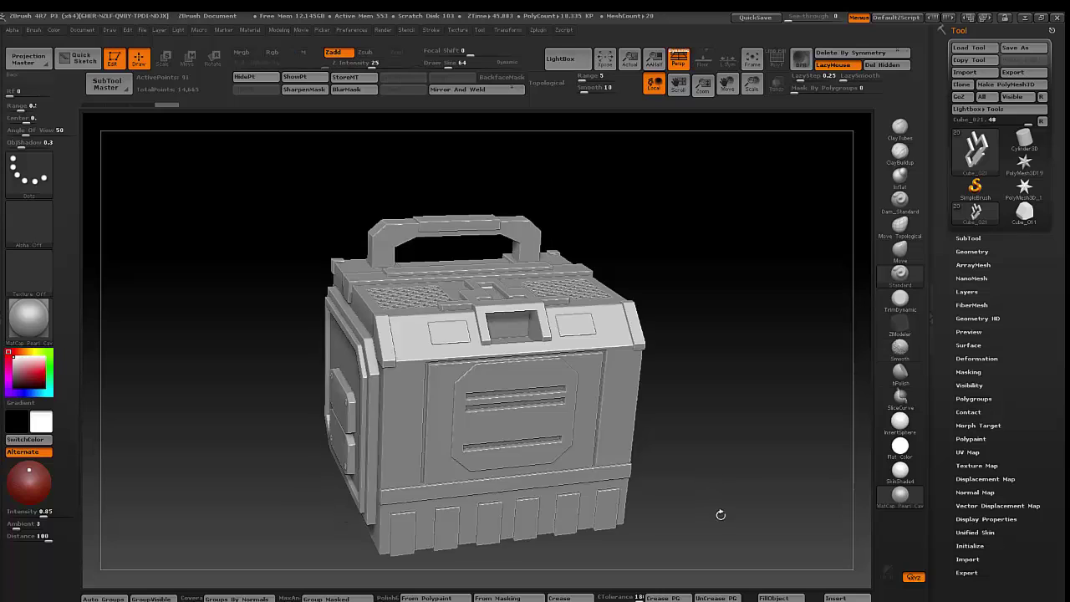
pyautogui.moveTo(1024, 213)
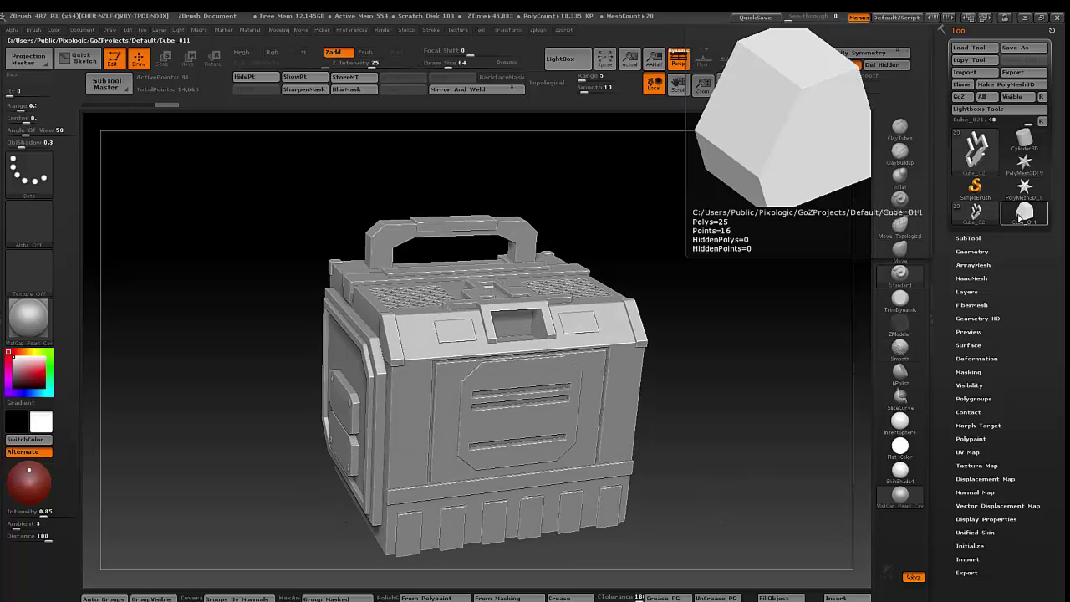
# Step: Append a cube mesh as a new subtool, making 21 subtools, and rotate to inspect it
pyautogui.click(970, 239)
pyautogui.scroll(-2, 1035, 286)
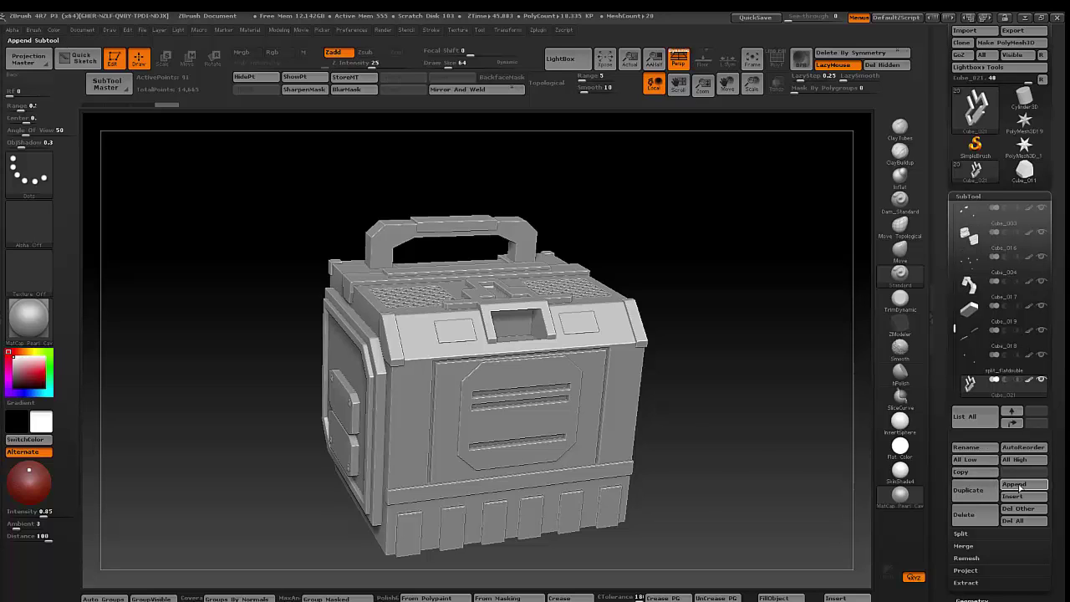
pyautogui.click(1019, 485)
pyautogui.click(815, 376)
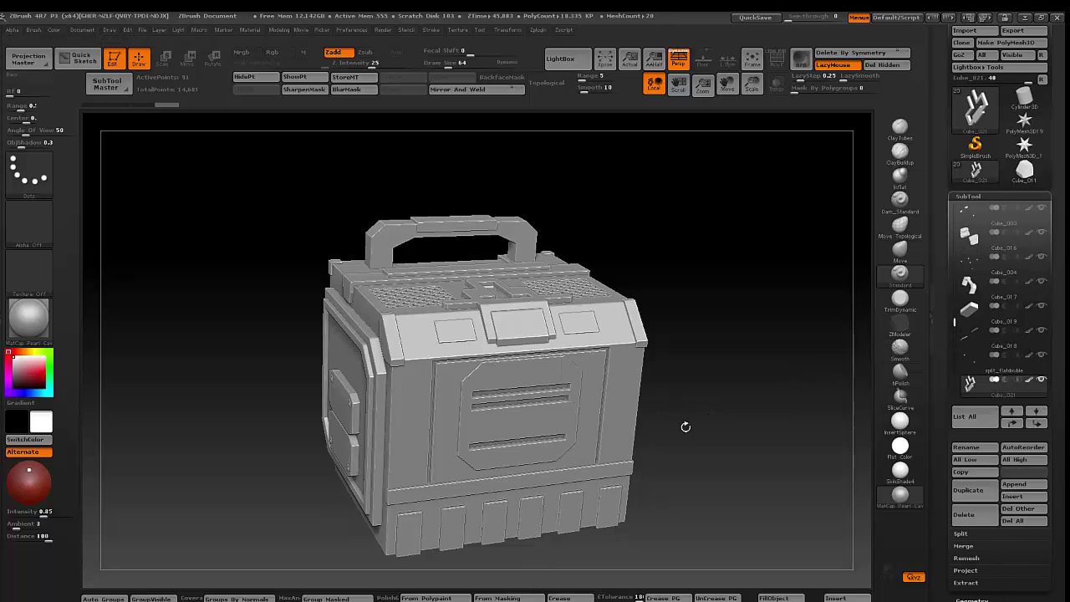
pyautogui.moveTo(686, 427); pyautogui.dragTo(642, 459)
pyautogui.moveTo(711, 481)
pyautogui.mouseDown()
pyautogui.moveTo(781, 432)
pyautogui.moveTo(650, 495)
pyautogui.moveTo(696, 456)
pyautogui.moveTo(703, 470)
pyautogui.mouseUp()
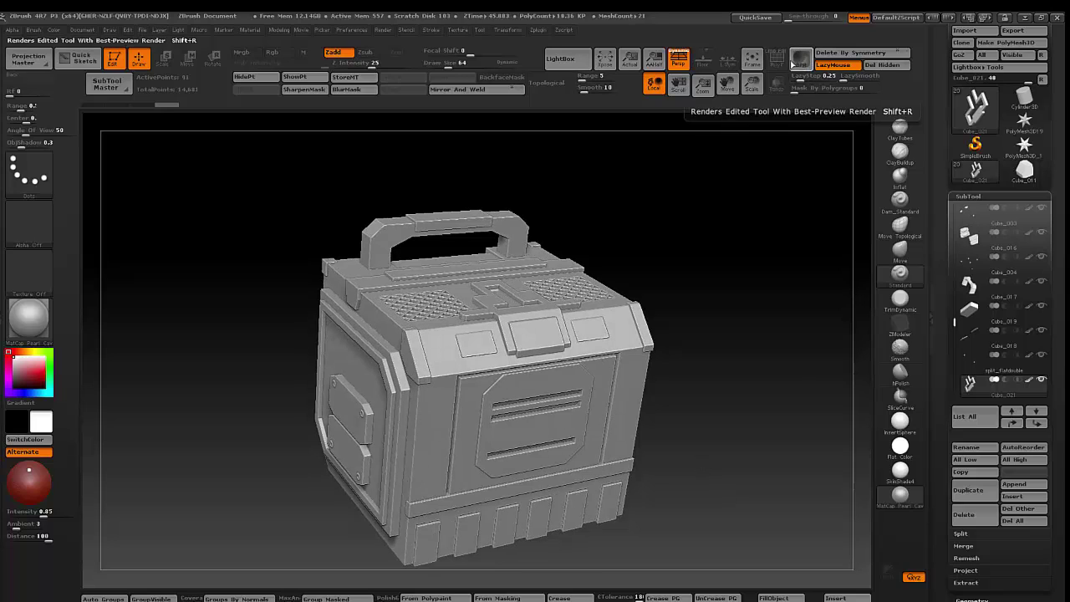
# Step: Set Keyshot as the external renderer and send the crate to KeyShot with BPR
pyautogui.click(387, 30)
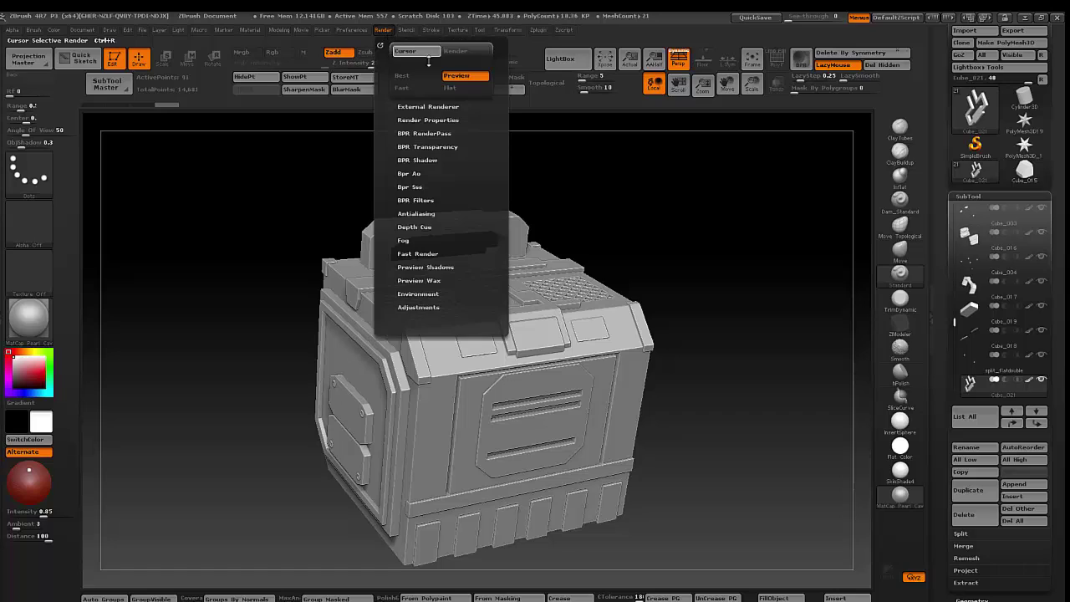
pyautogui.click(444, 107)
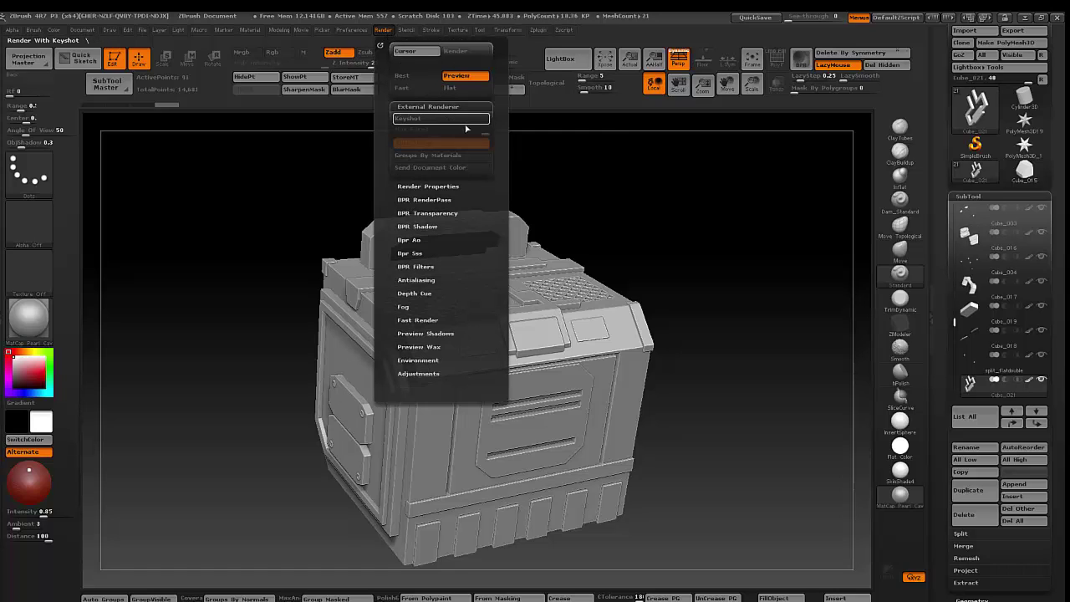
pyautogui.click(464, 122)
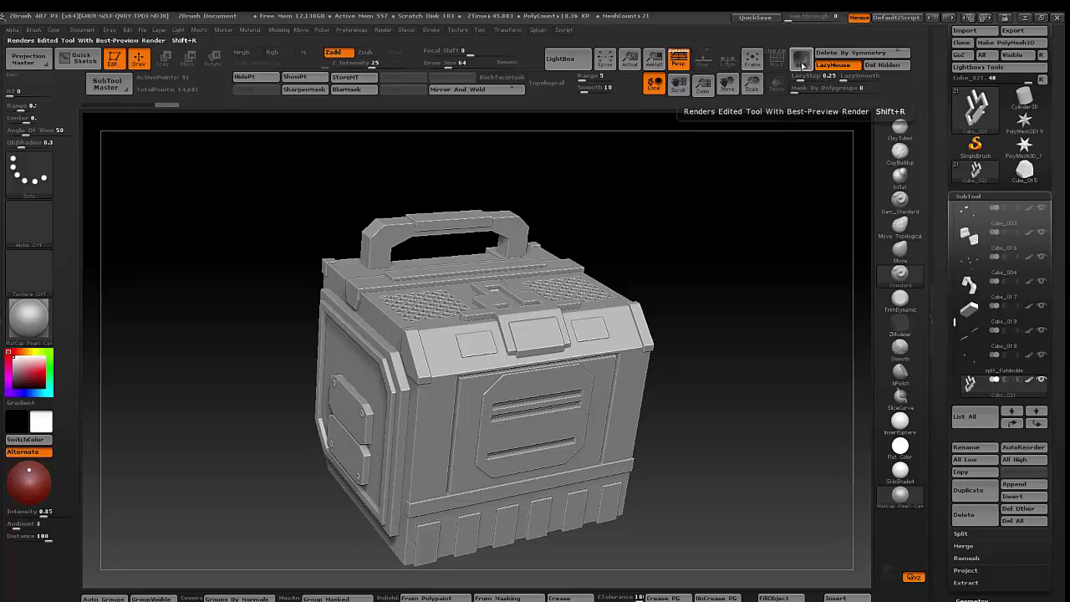
pyautogui.click(801, 62)
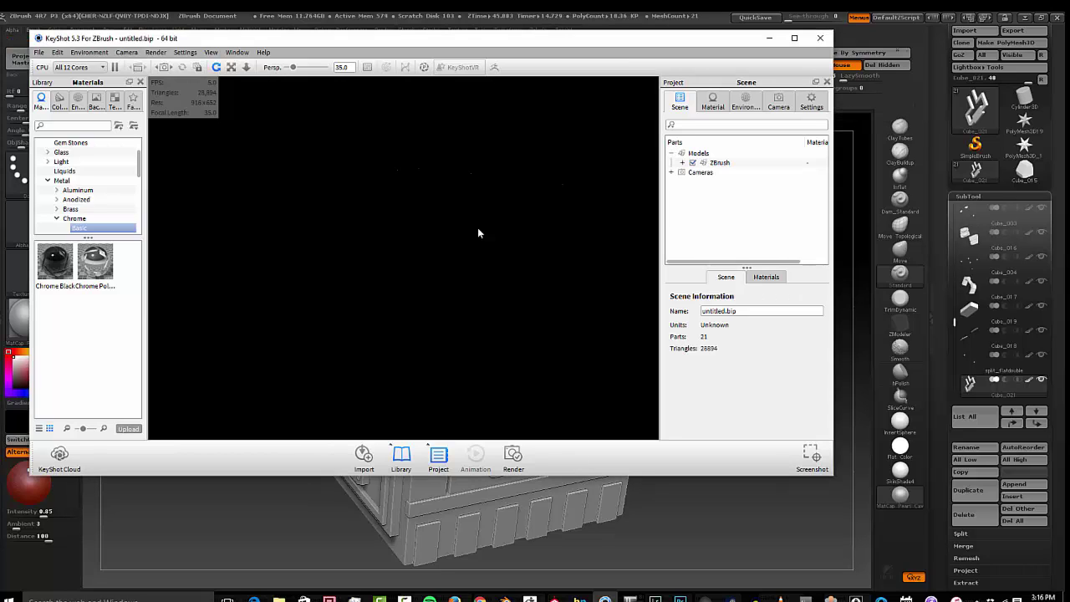
# Step: Scale the ZBrush model group to 0.01, snap it to the ground, and go full screen
pyautogui.doubleClick(719, 162)
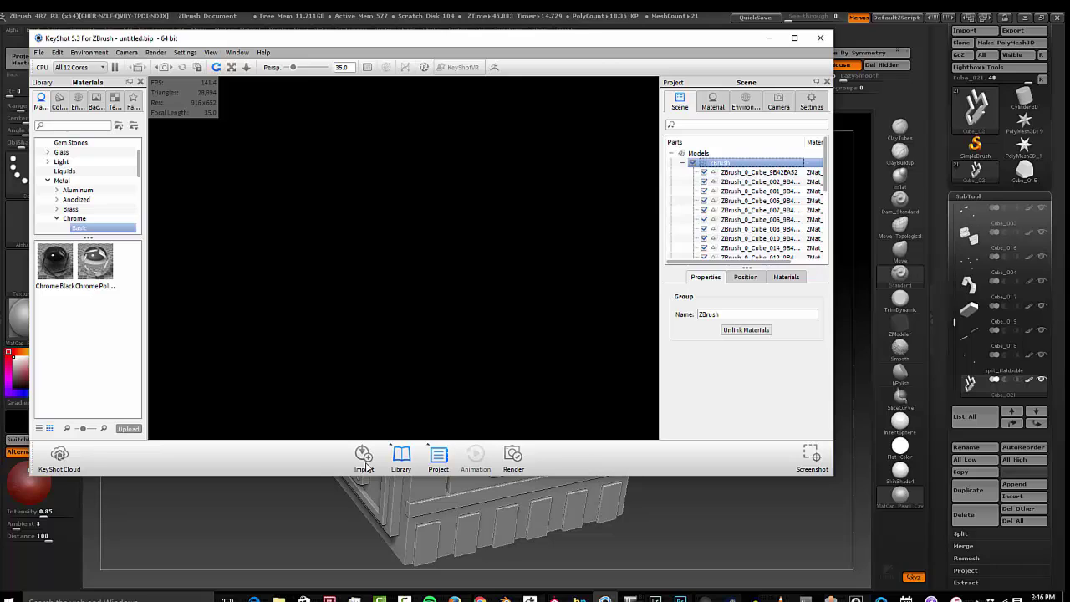
pyautogui.click(756, 284)
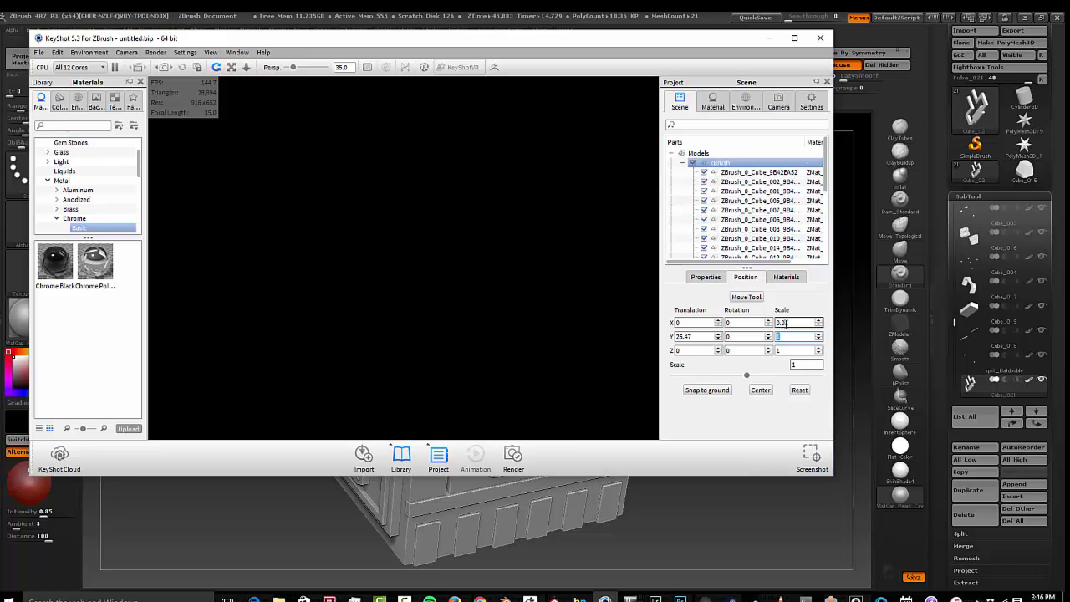
pyautogui.write('.0101')
pyautogui.press('Tab')
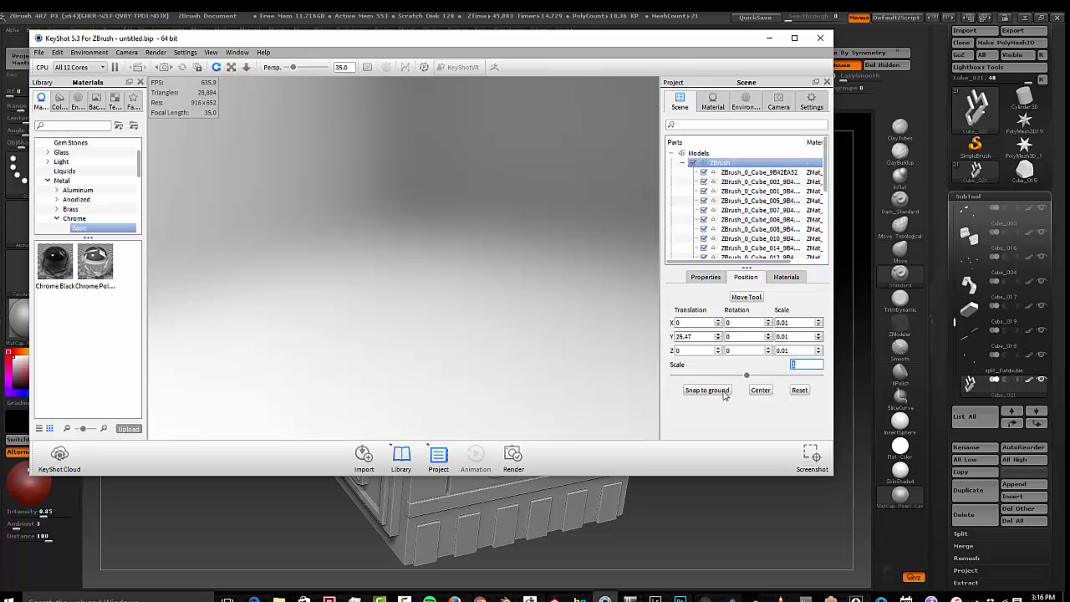
pyautogui.click(724, 396)
pyautogui.press('f')
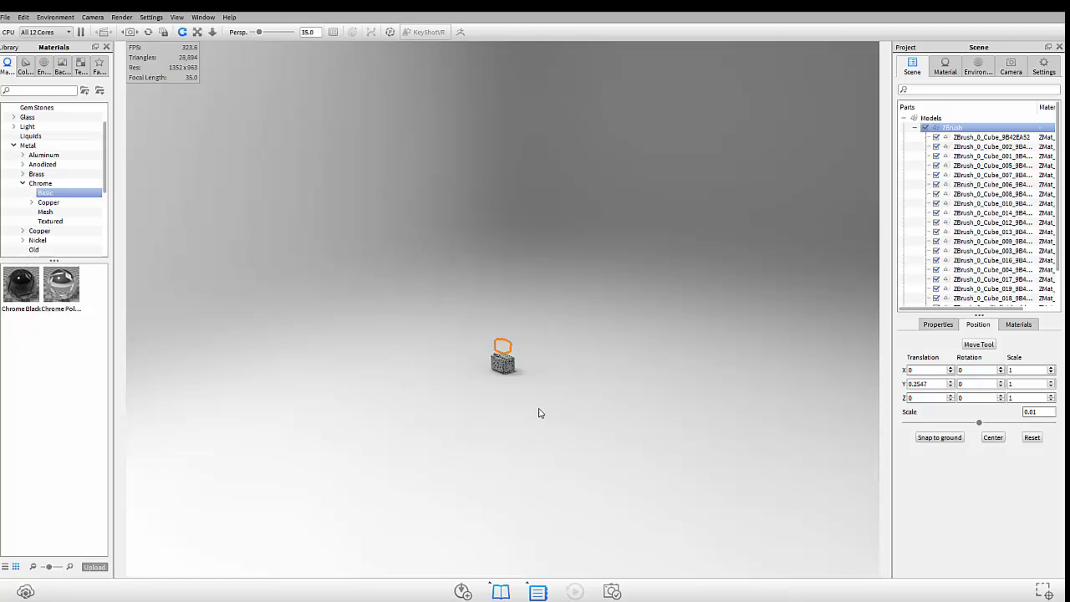
# Step: Frame the crate at an elevated three-quarter angle and apply Chrome Black to its small front plates
pyautogui.scroll(-5, 539, 412)
pyautogui.scroll(5, 539, 412)
pyautogui.scroll(3, 535, 419)
pyautogui.scroll(3, 552, 414)
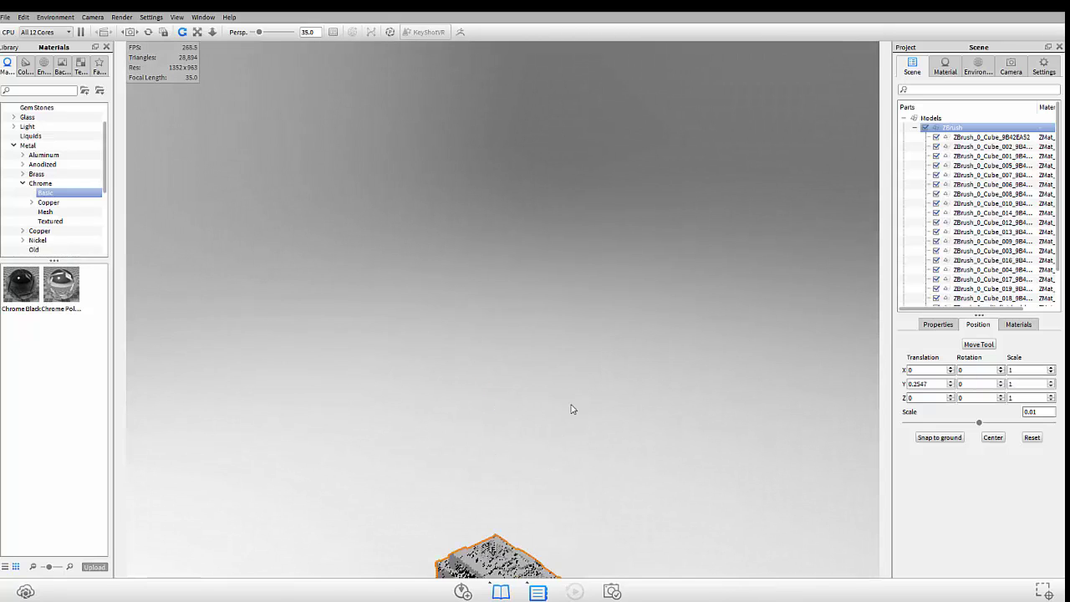
pyautogui.moveTo(563, 58); pyautogui.dragTo(607, 298)
pyautogui.scroll(3, 611, 310)
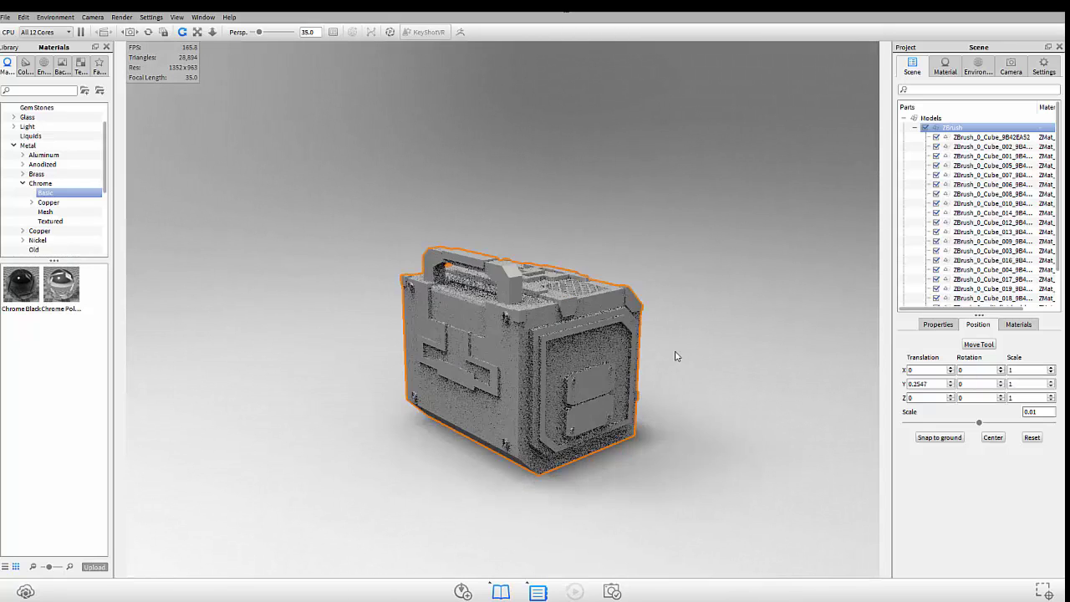
pyautogui.scroll(2, 677, 359)
pyautogui.moveTo(694, 383); pyautogui.dragTo(191, 383)
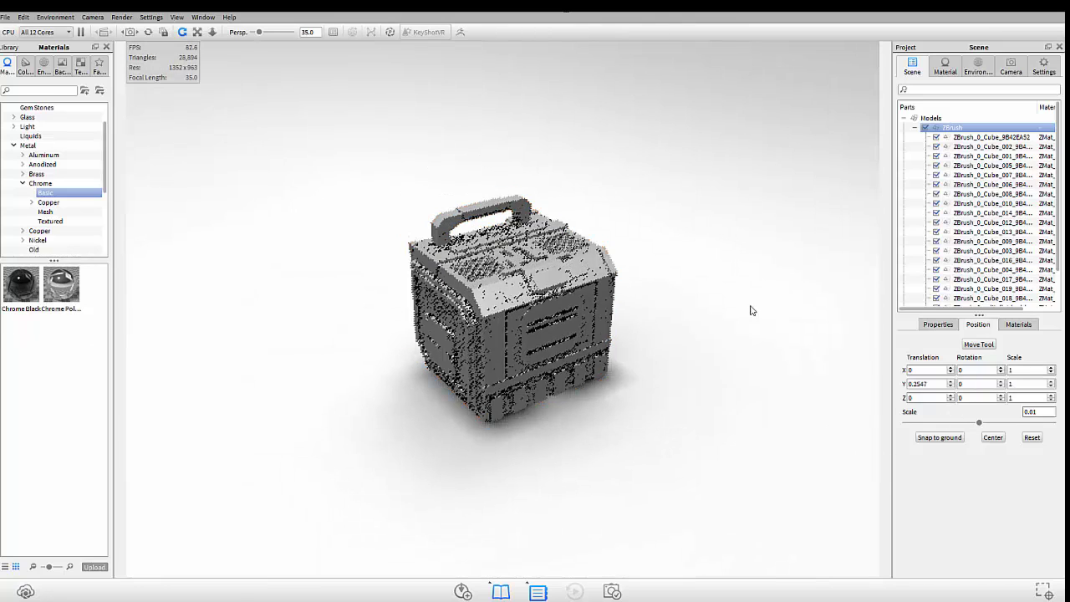
pyautogui.moveTo(751, 311); pyautogui.dragTo(702, 321)
pyautogui.scroll(-2, 702, 321)
pyautogui.scroll(4, 689, 298)
pyautogui.scroll(2, 707, 303)
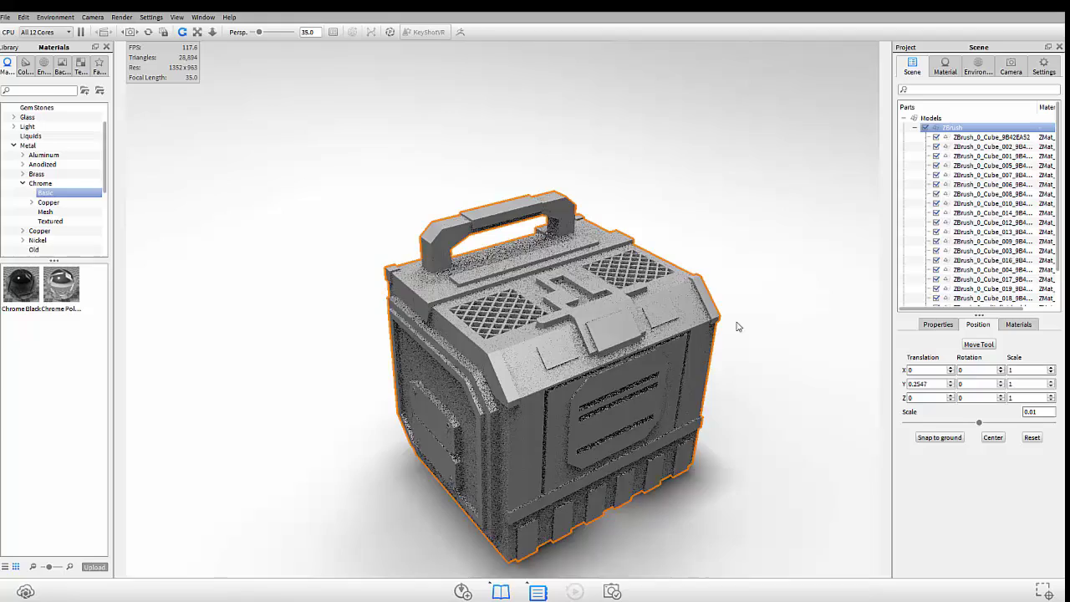
pyautogui.moveTo(682, 168); pyautogui.dragTo(599, 172)
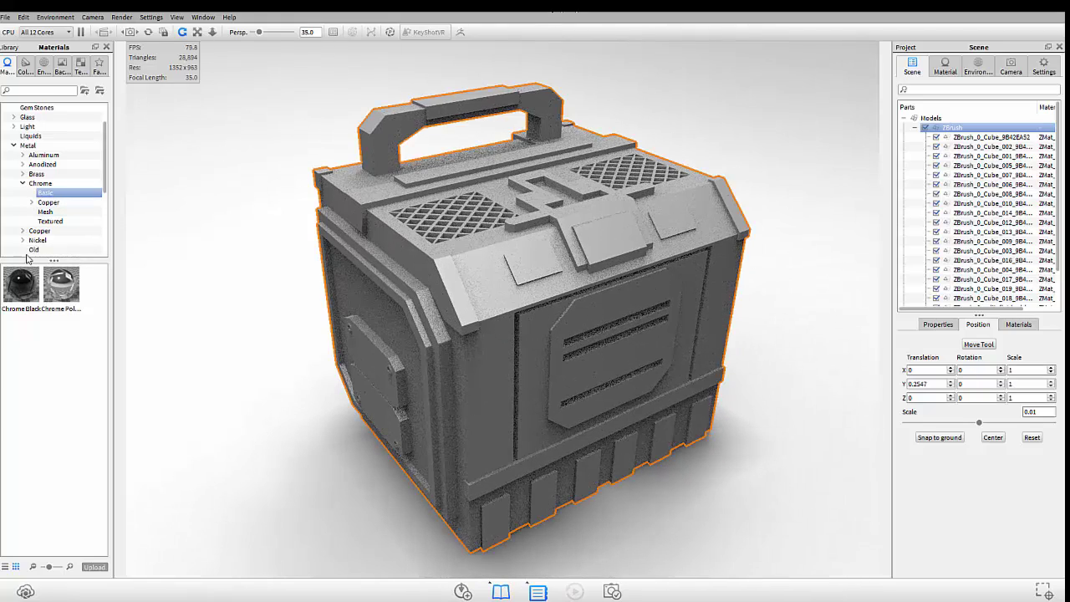
pyautogui.moveTo(21, 285)
pyautogui.mouseDown()
pyautogui.moveTo(526, 266)
pyautogui.moveTo(23, 162)
pyautogui.mouseUp()
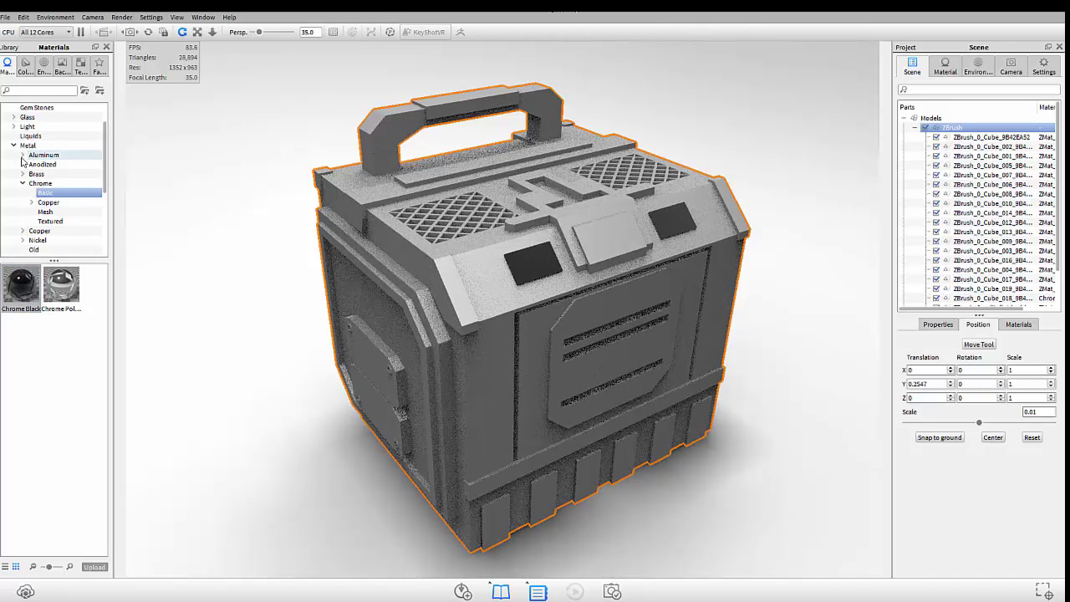
# Step: Apply a Stainless Steel material from Library > Metal to the centre lid plate
pyautogui.click(22, 183)
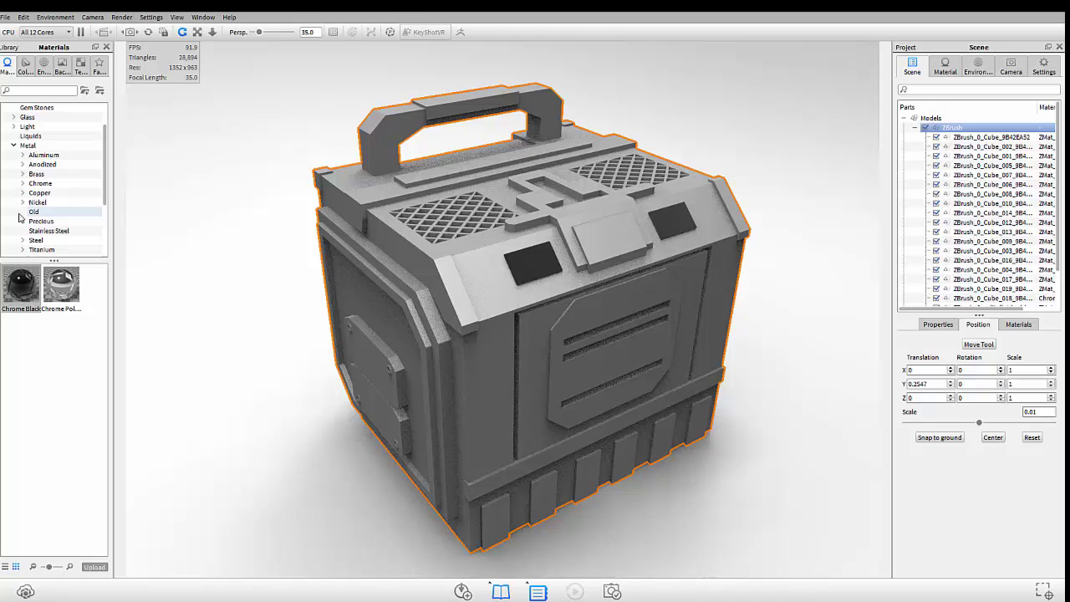
pyautogui.click(33, 231)
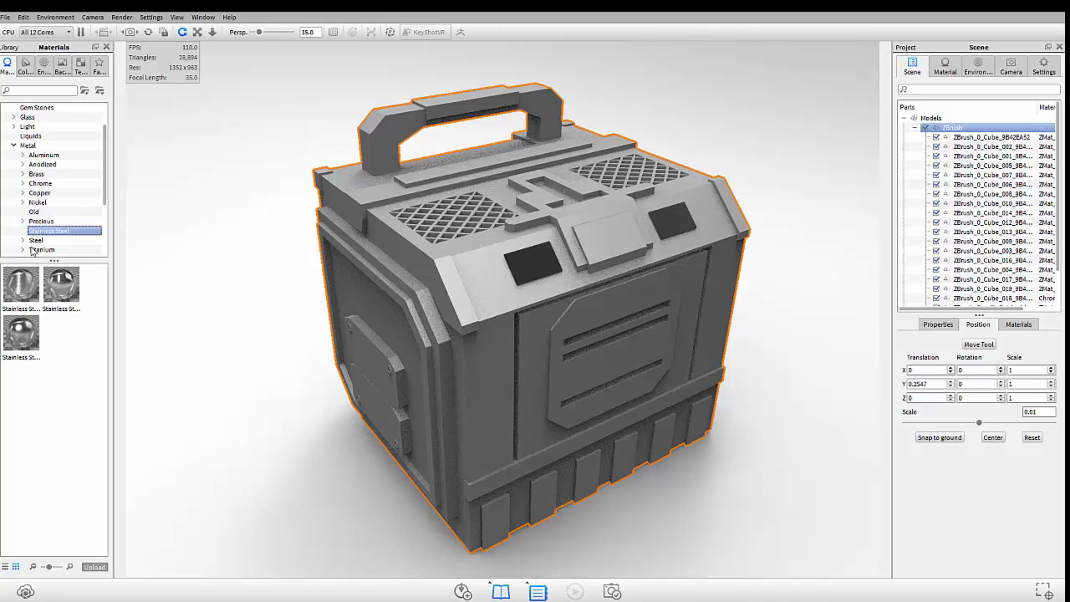
pyautogui.moveTo(61, 285)
pyautogui.mouseDown()
pyautogui.moveTo(409, 247)
pyautogui.moveTo(429, 117)
pyautogui.mouseUp()
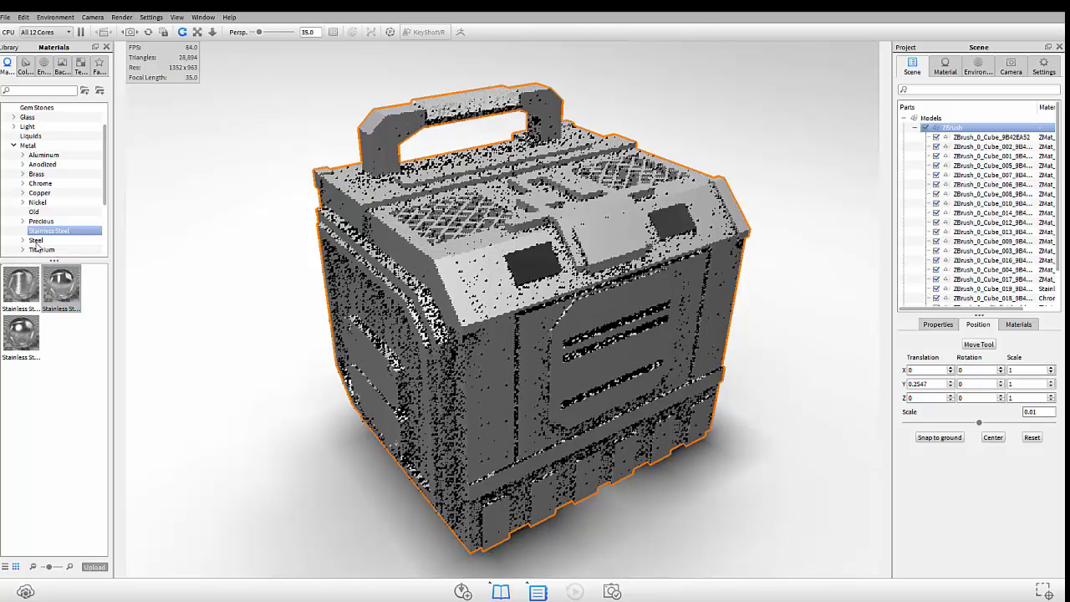
pyautogui.moveTo(56, 233); pyautogui.dragTo(596, 221)
pyautogui.moveTo(62, 285); pyautogui.dragTo(581, 210)
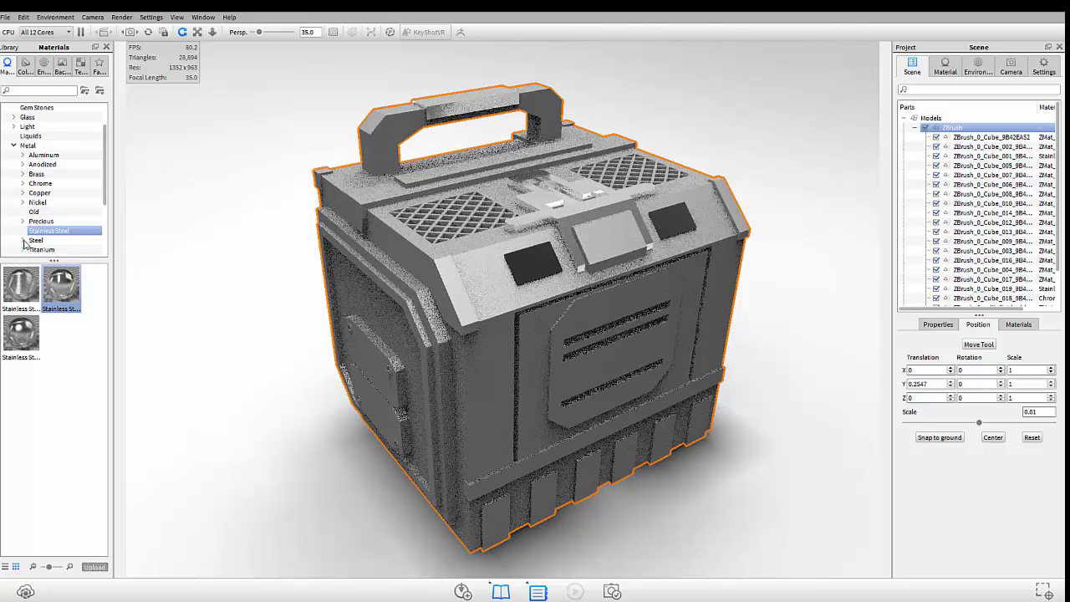
# Step: Apply basic Steel to the crate's main body panels and show the scene materials
pyautogui.click(23, 240)
pyautogui.scroll(-5, 52, 168)
pyautogui.click(53, 138)
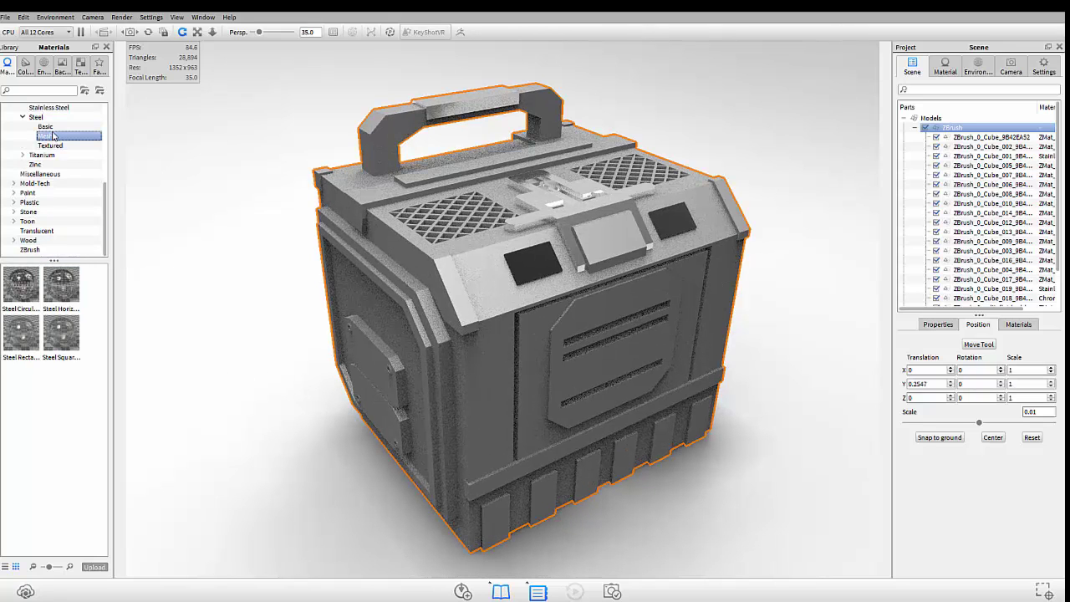
pyautogui.click(46, 126)
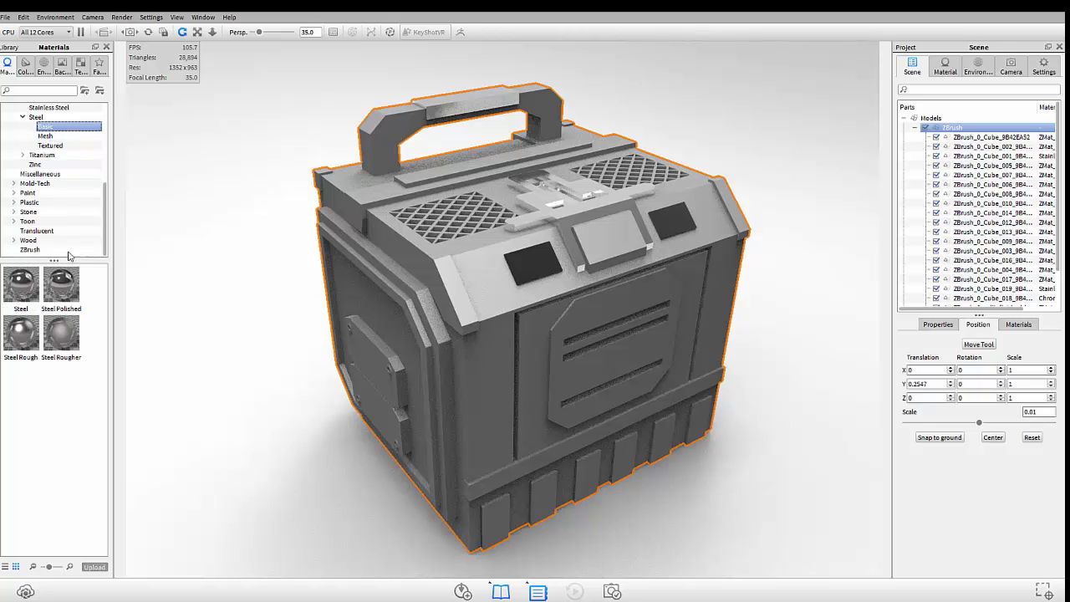
pyautogui.moveTo(21, 284)
pyautogui.mouseDown()
pyautogui.moveTo(371, 302)
pyautogui.moveTo(491, 353)
pyautogui.mouseUp()
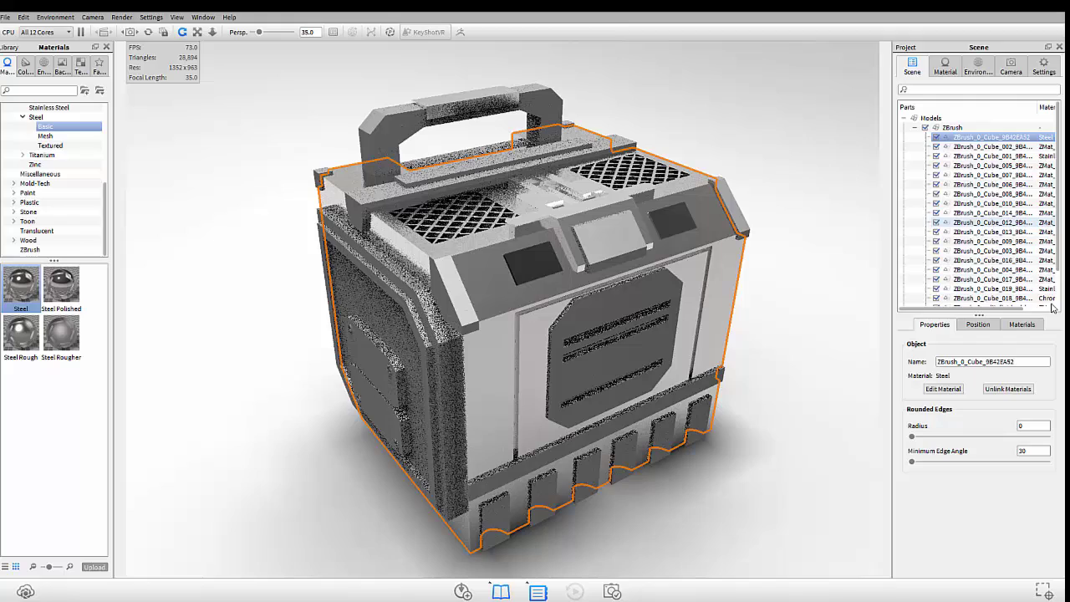
pyautogui.click(938, 74)
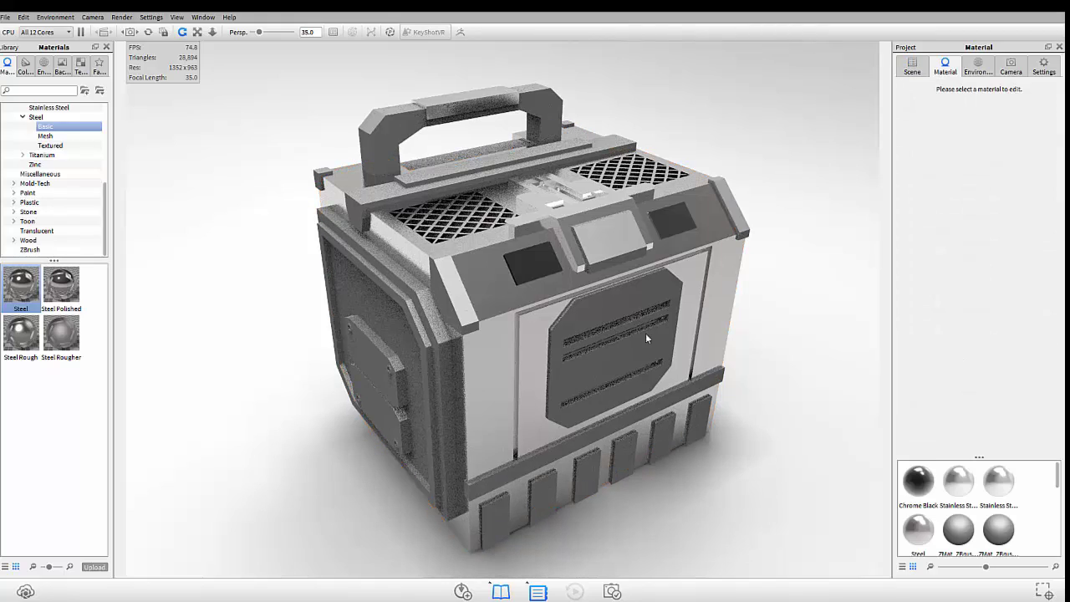